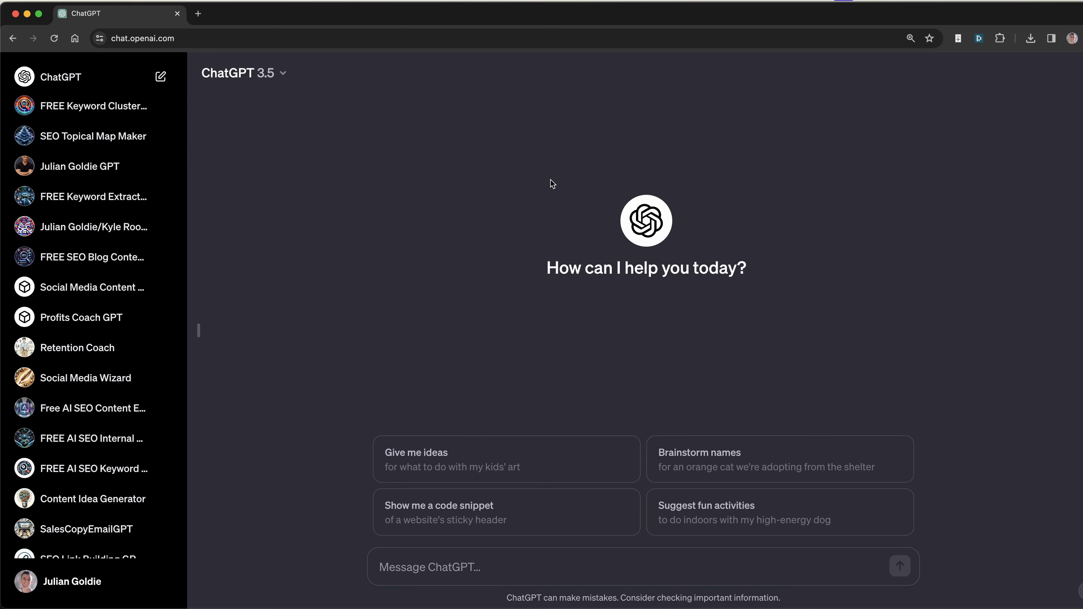
- Switch the blank ChatGPT chat from GPT-3.5 to GPT-4 and browse the sidebar's custom GPTs
{"action": "left_click", "coordinate": [234, 76]}
{"action": "left_click", "coordinate": [277, 123]}
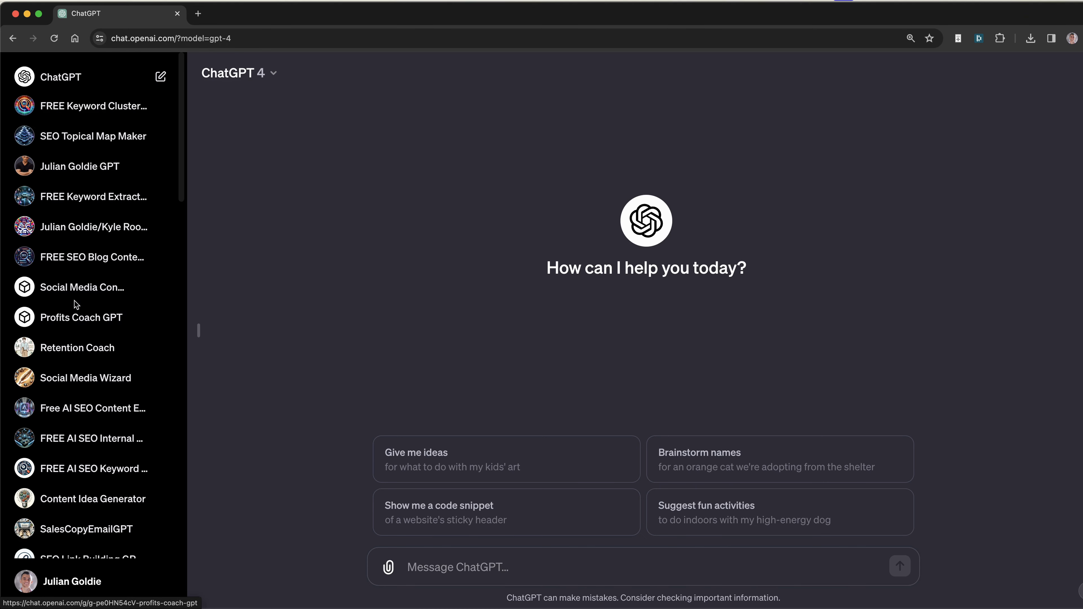
{"action": "scroll", "coordinate": [81, 307], "scroll_direction": "down", "scroll_amount": 3}
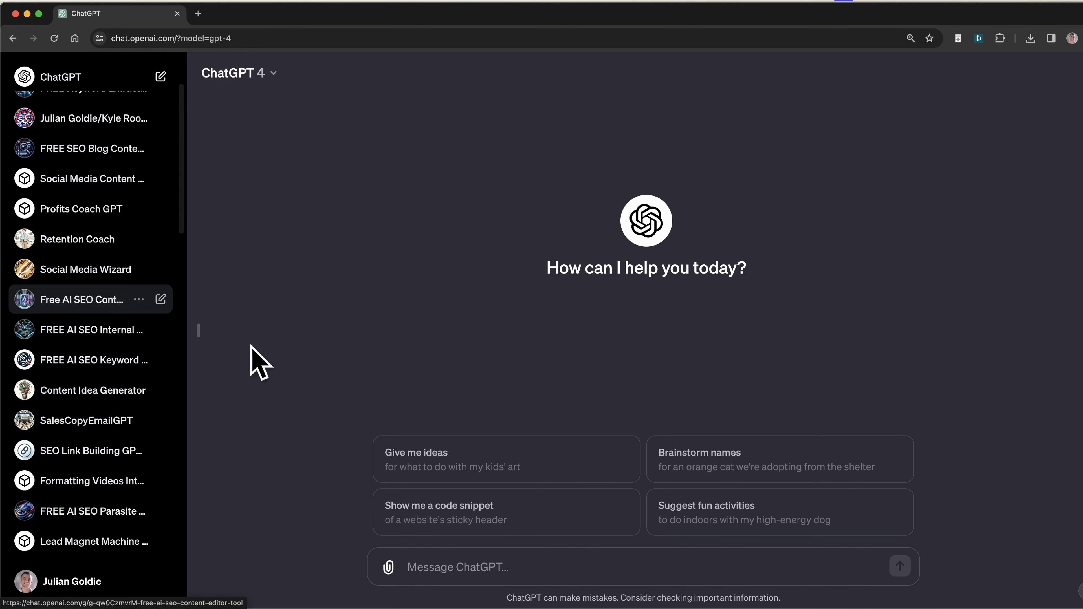
{"action": "scroll", "coordinate": [124, 490], "scroll_direction": "down", "scroll_amount": 1}
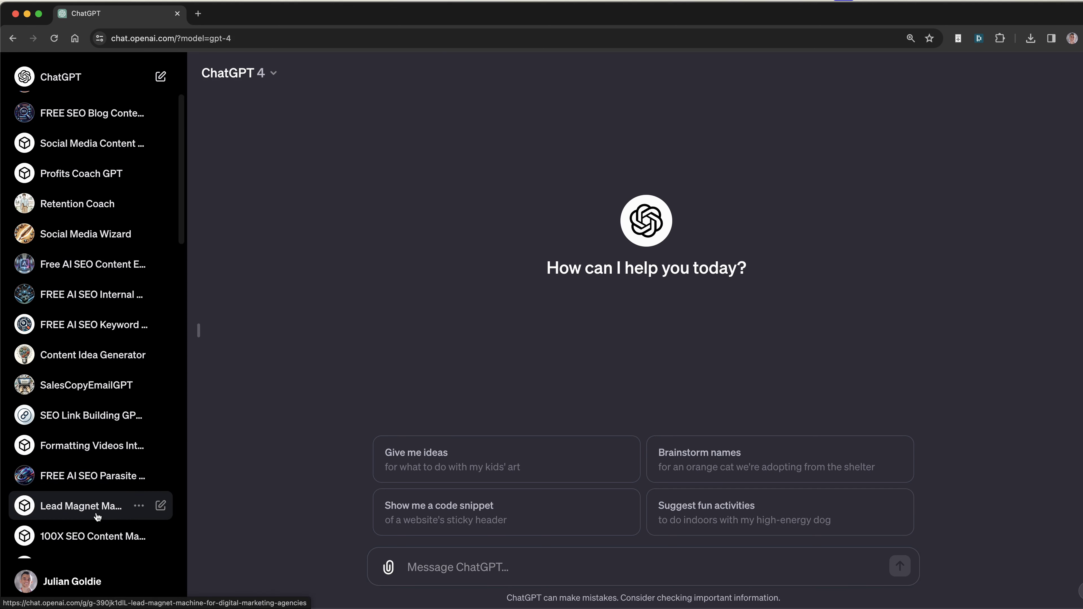
- Ask the 100X SEO Content Machine GPT 'What SEO Tools Do You Recommend?' and highlight the usage-cap error
{"action": "left_click", "coordinate": [97, 536]}
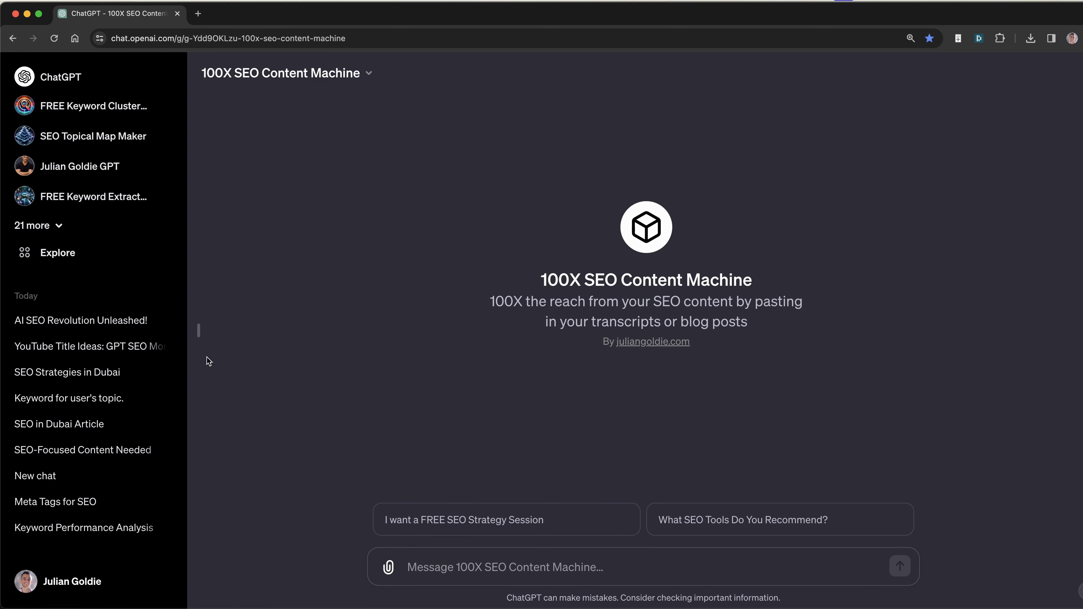
{"action": "left_click", "coordinate": [832, 516]}
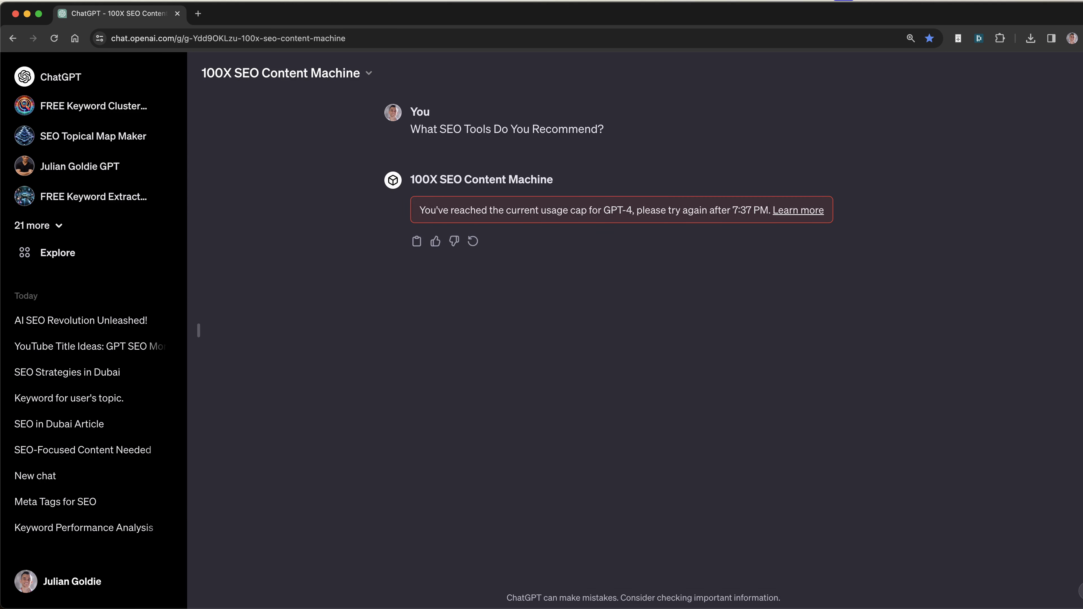
{"action": "left_click_drag", "start_coordinate": [345, 135], "coordinate": [747, 235]}
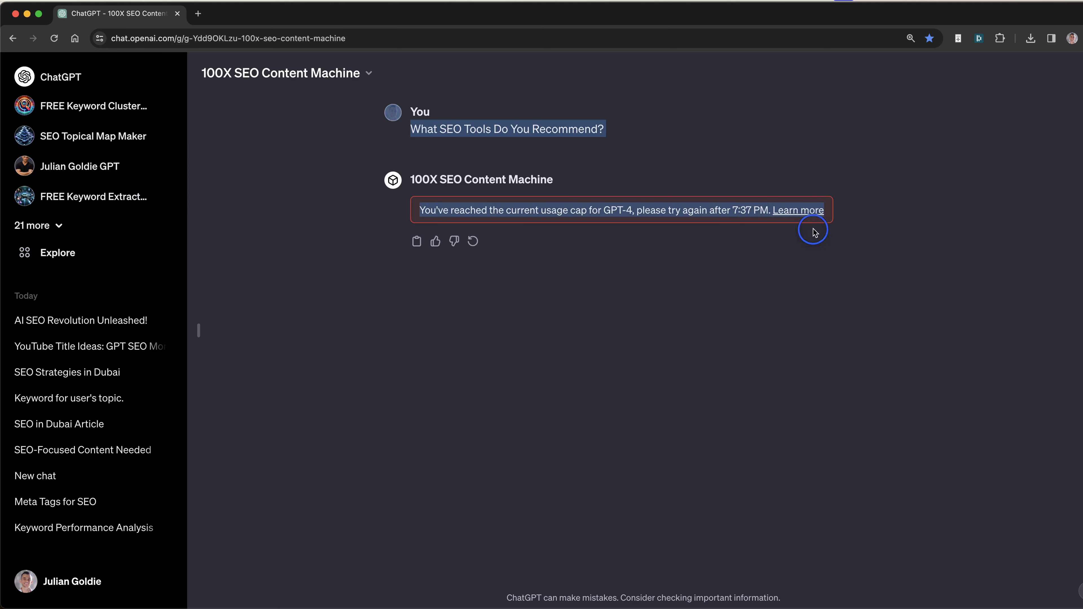
{"action": "left_click", "coordinate": [639, 158]}
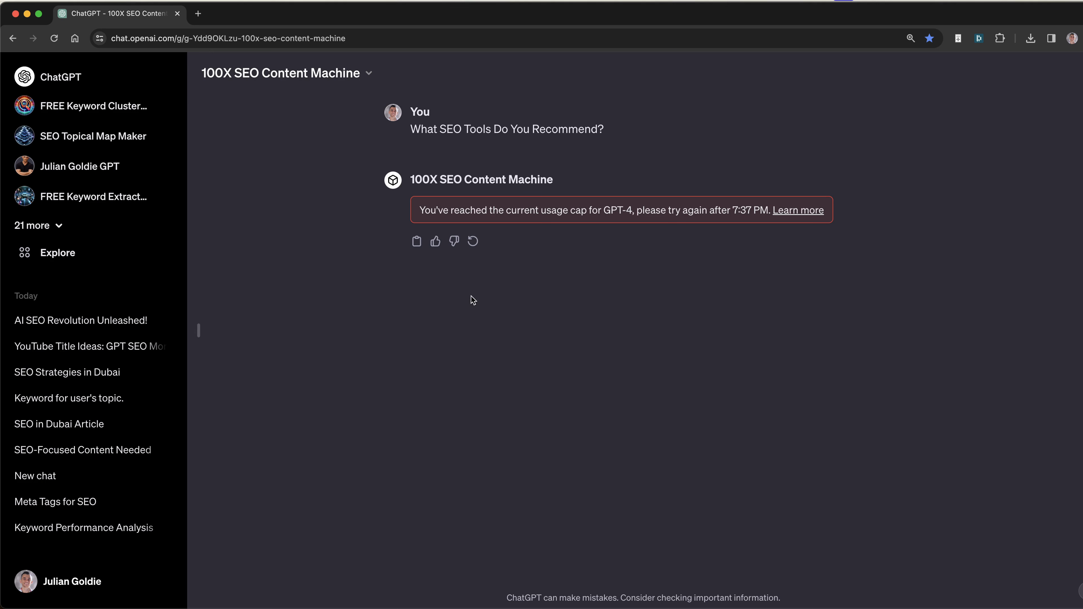
{"action": "left_click_drag", "start_coordinate": [509, 213], "coordinate": [626, 212]}
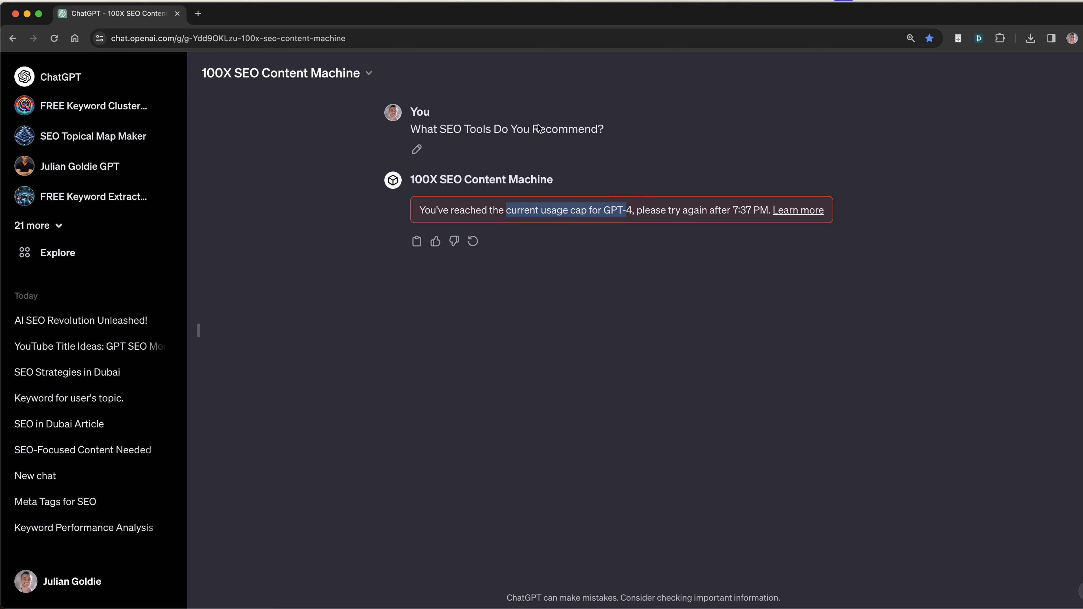
{"action": "left_click", "coordinate": [697, 327]}
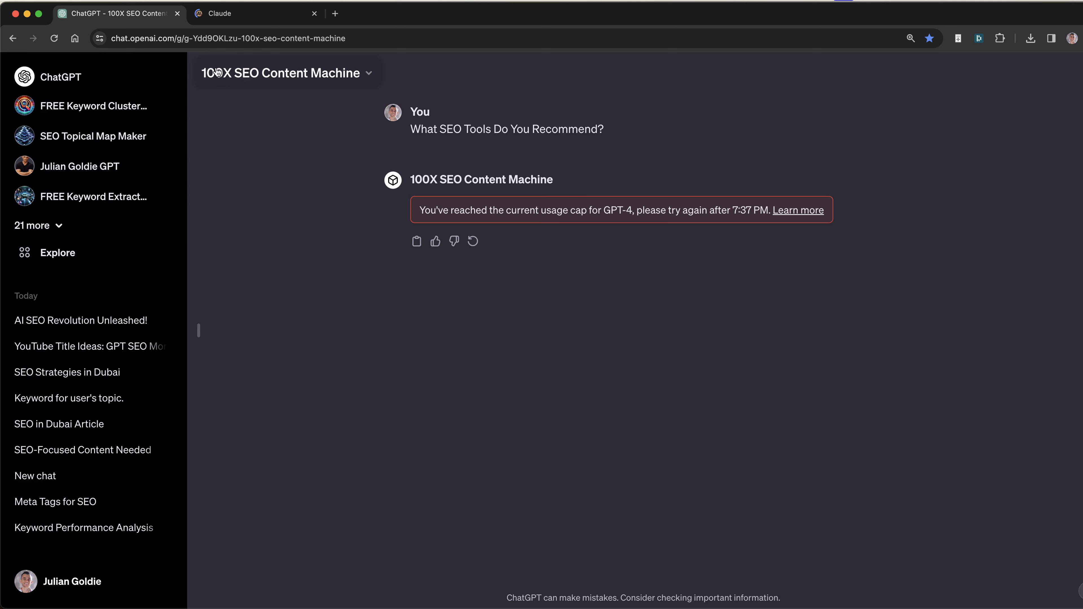
- Open the 'ChatGPT SEO: Turn Strangers into Customers with Link Building' chat from Claude's chat list
{"action": "left_click", "coordinate": [214, 14]}
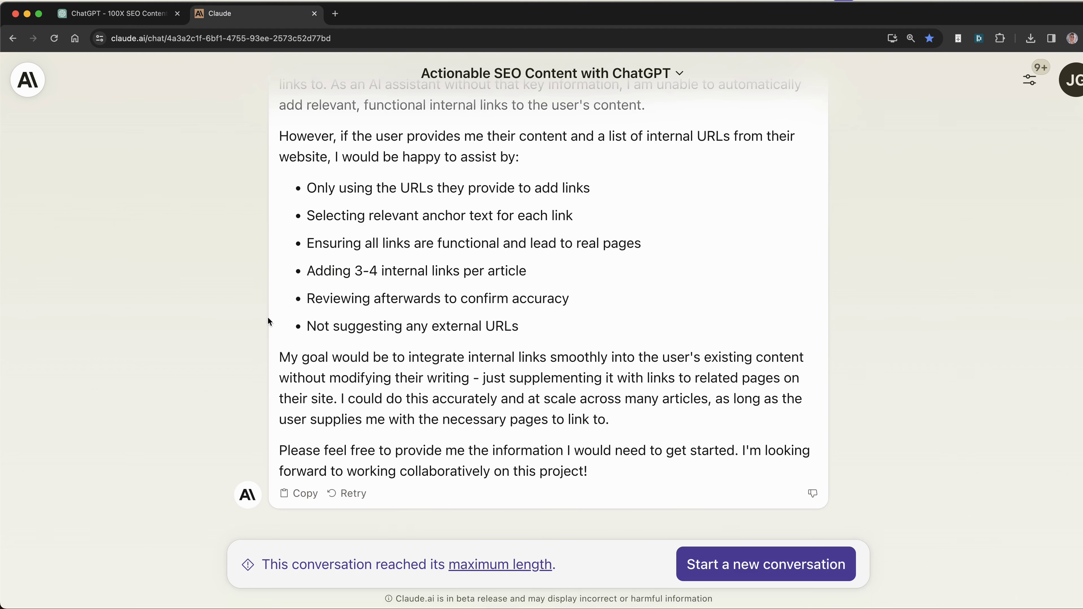
{"action": "left_click", "coordinate": [27, 80]}
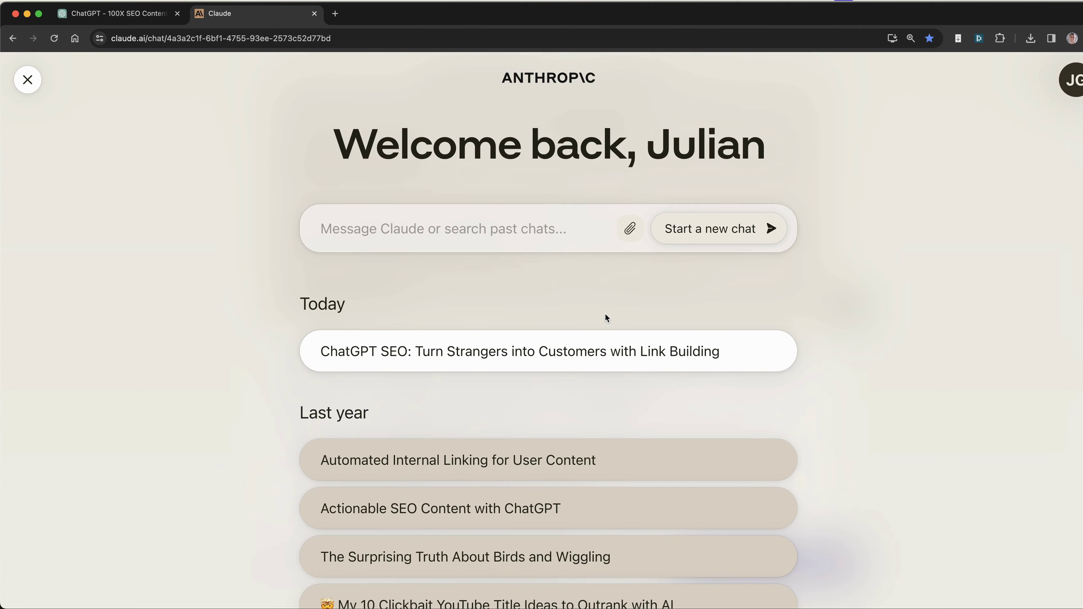
{"action": "left_click", "coordinate": [73, 18]}
{"action": "left_click", "coordinate": [238, 18]}
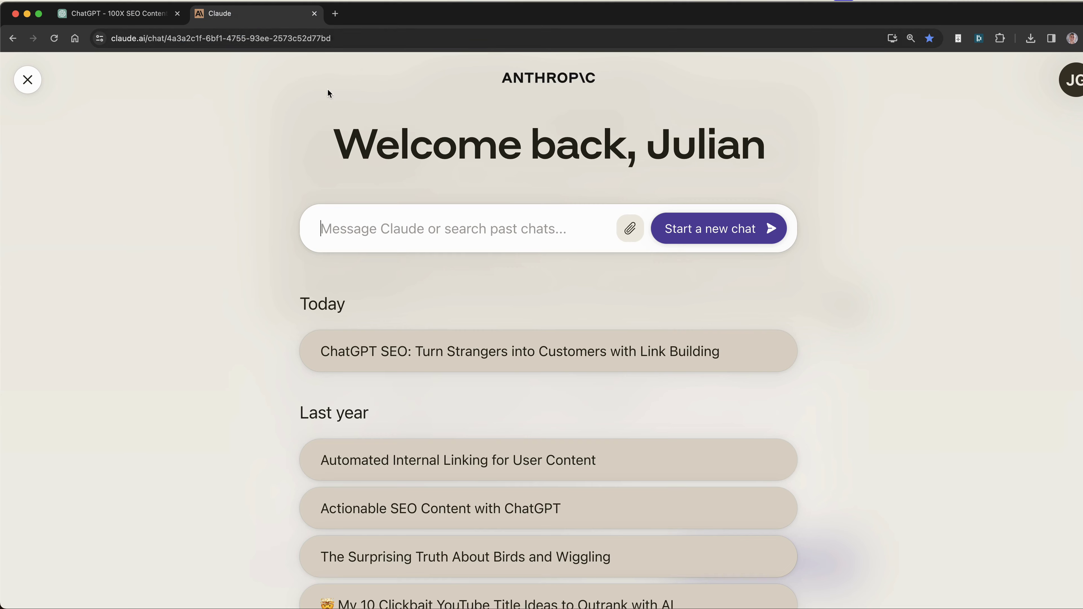
{"action": "left_click", "coordinate": [482, 370]}
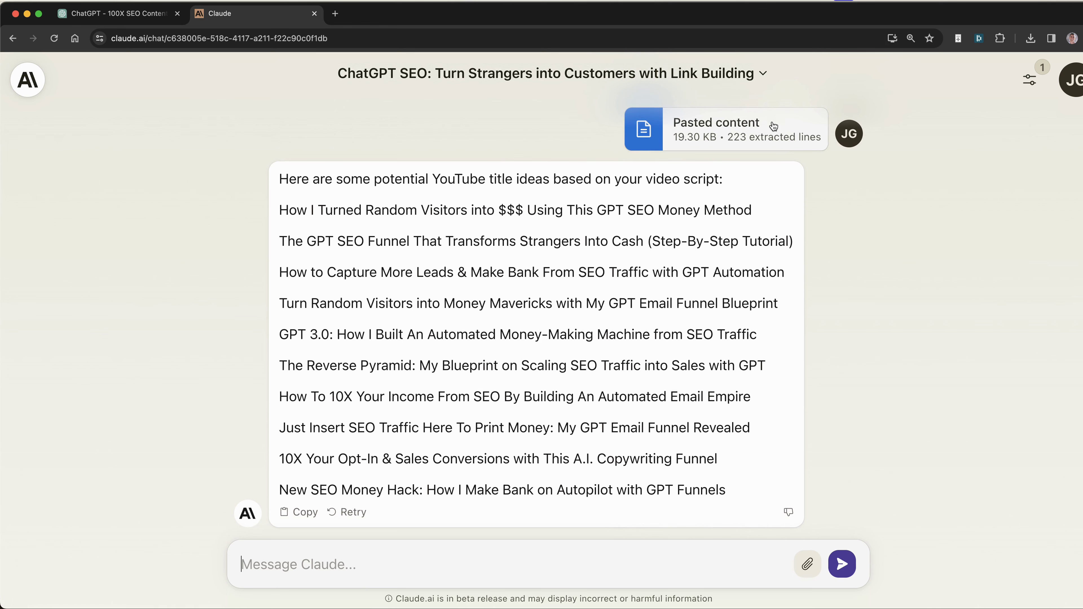
- Highlight Claude's list of ten YouTube title ideas
{"action": "left_click_drag", "start_coordinate": [280, 183], "coordinate": [786, 493]}
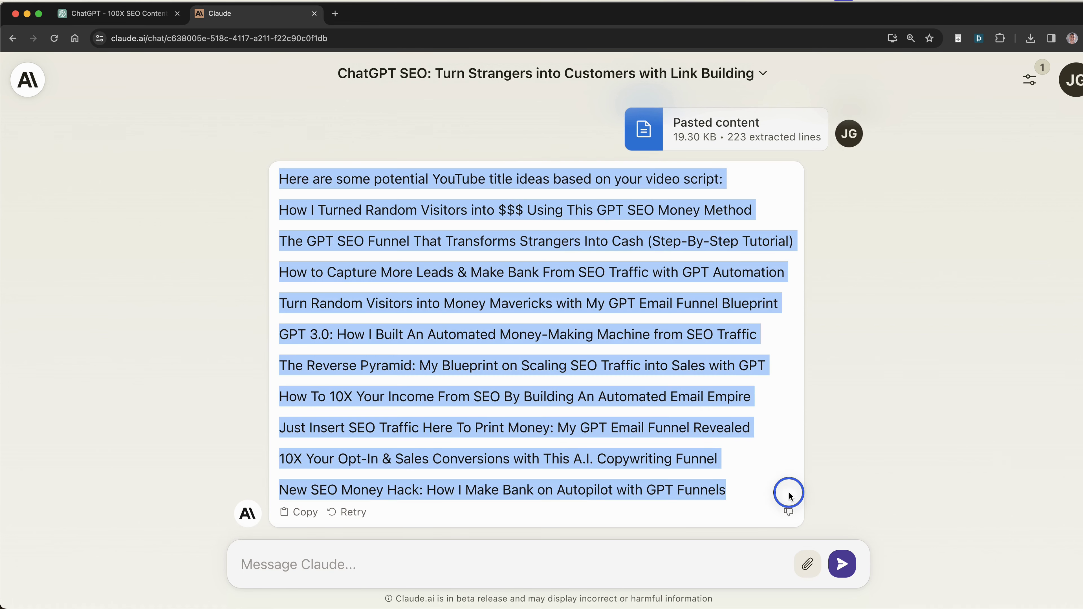
{"action": "left_click", "coordinate": [630, 360]}
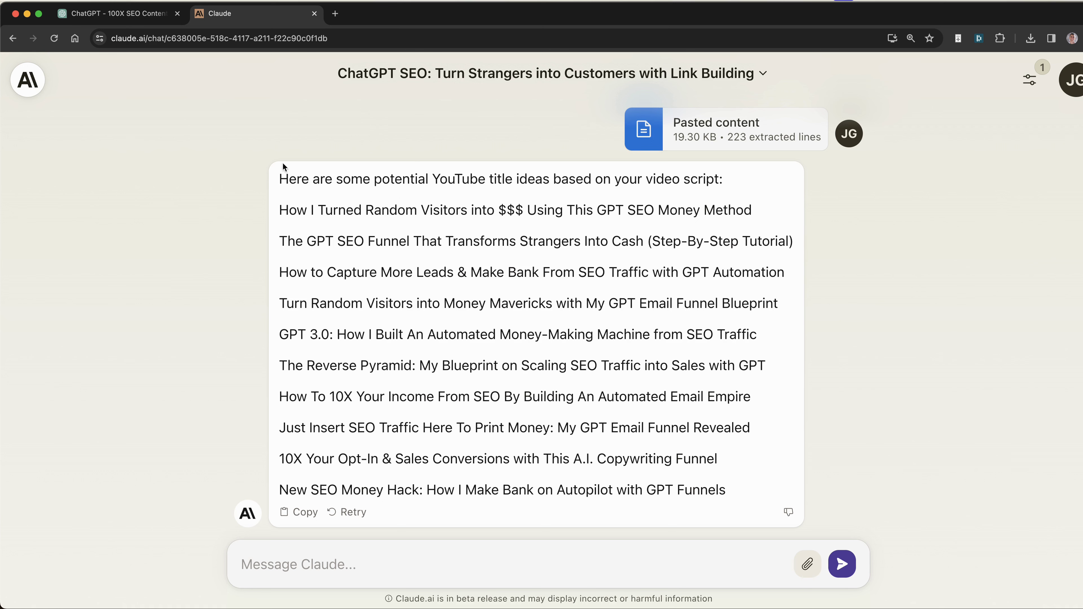
{"action": "left_click_drag", "start_coordinate": [282, 168], "coordinate": [633, 406]}
{"action": "left_click_drag", "start_coordinate": [273, 210], "coordinate": [770, 498]}
- Open bard.google.com in a new tab, then return to the Claude conversation
{"action": "left_click", "coordinate": [770, 498]}
{"action": "key", "text": "super+t"}
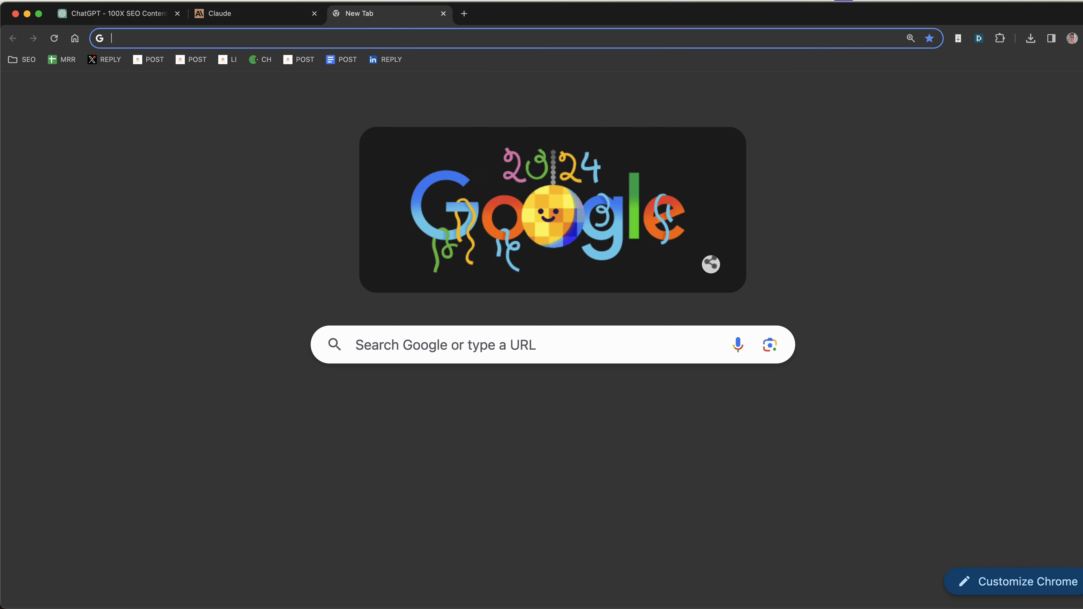
{"action": "type", "text": "bard.google.com"}
{"action": "key", "text": "Return"}
{"action": "key", "text": "ctrl+shift+Tab"}
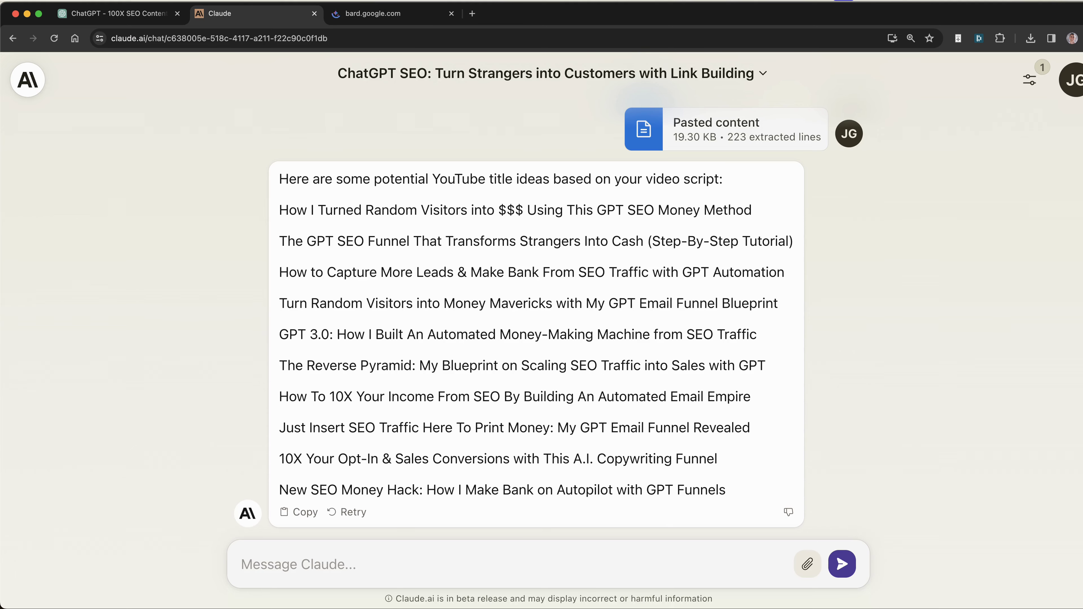
{"action": "left_click", "coordinate": [396, 13]}
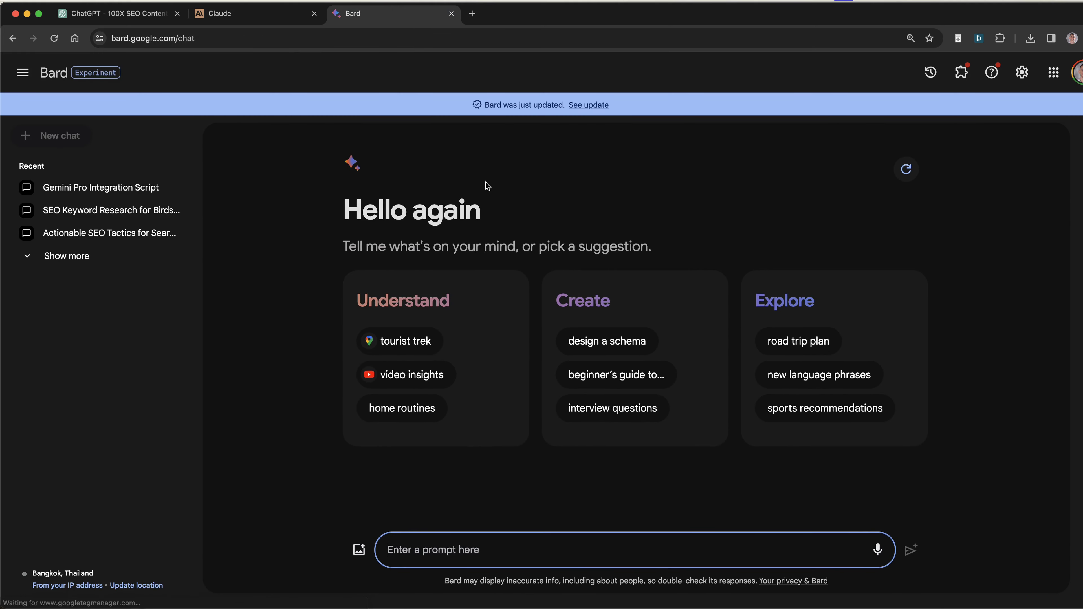
{"action": "key", "text": "ctrl+shift+Tab"}
- Open Claude's pasted script and count its words with Word Counter Plus (3,741 words)
{"action": "left_click", "coordinate": [727, 117]}
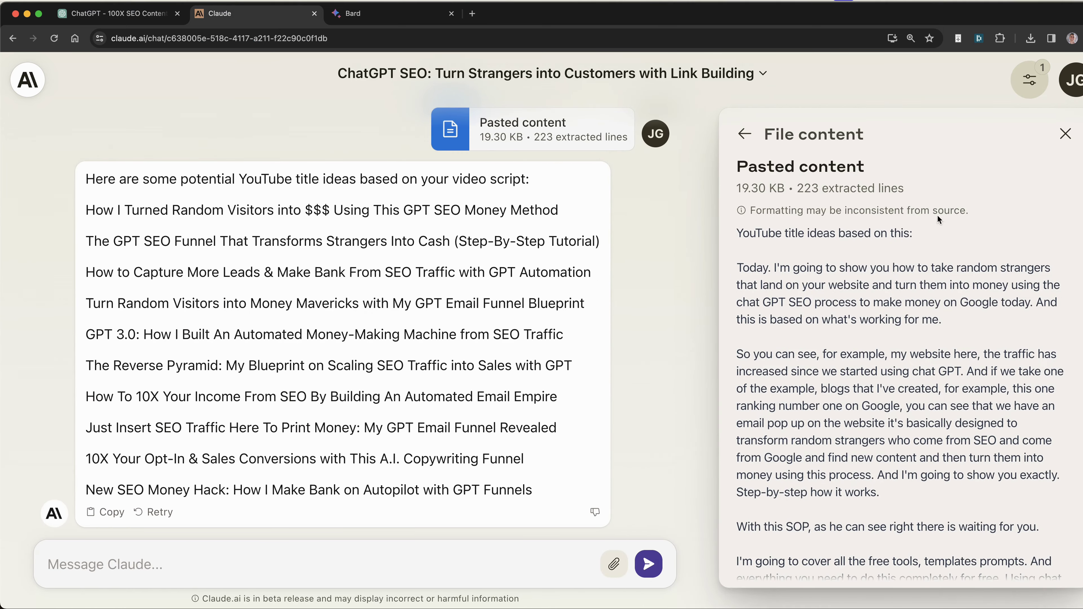
{"action": "double_click", "coordinate": [761, 233]}
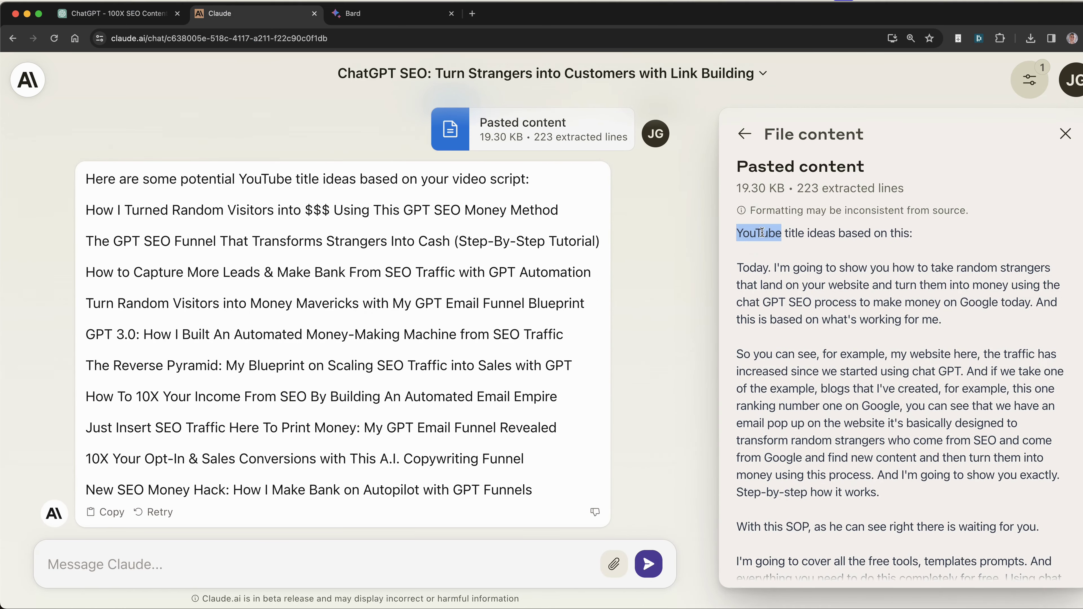
{"action": "scroll", "coordinate": [762, 232], "scroll_direction": "down", "scroll_amount": 20}
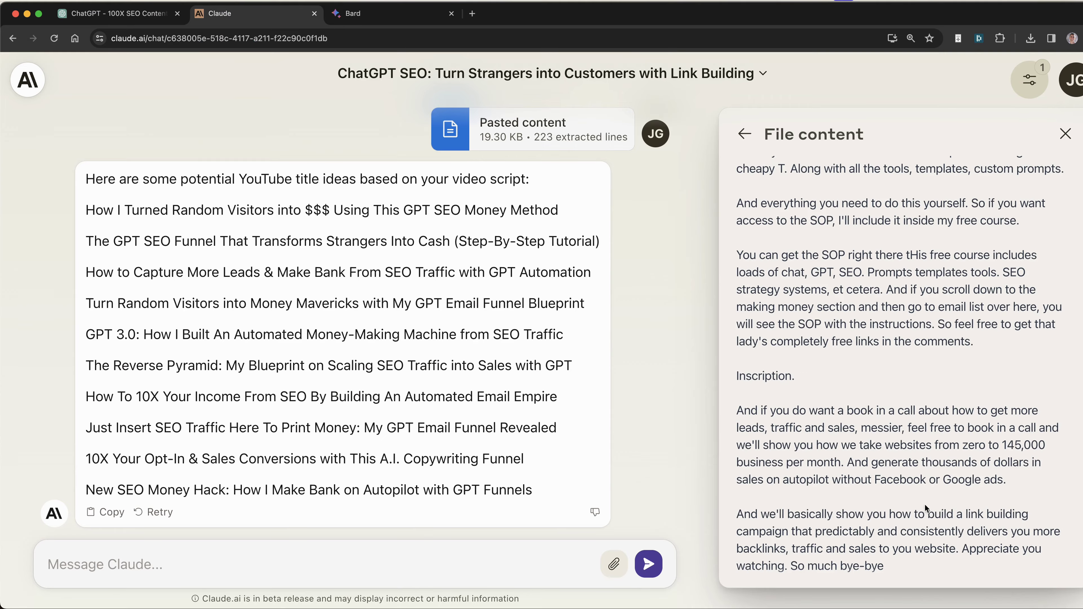
{"action": "left_click", "coordinate": [926, 508]}
{"action": "key", "text": "super+a"}
{"action": "right_click", "coordinate": [877, 500]}
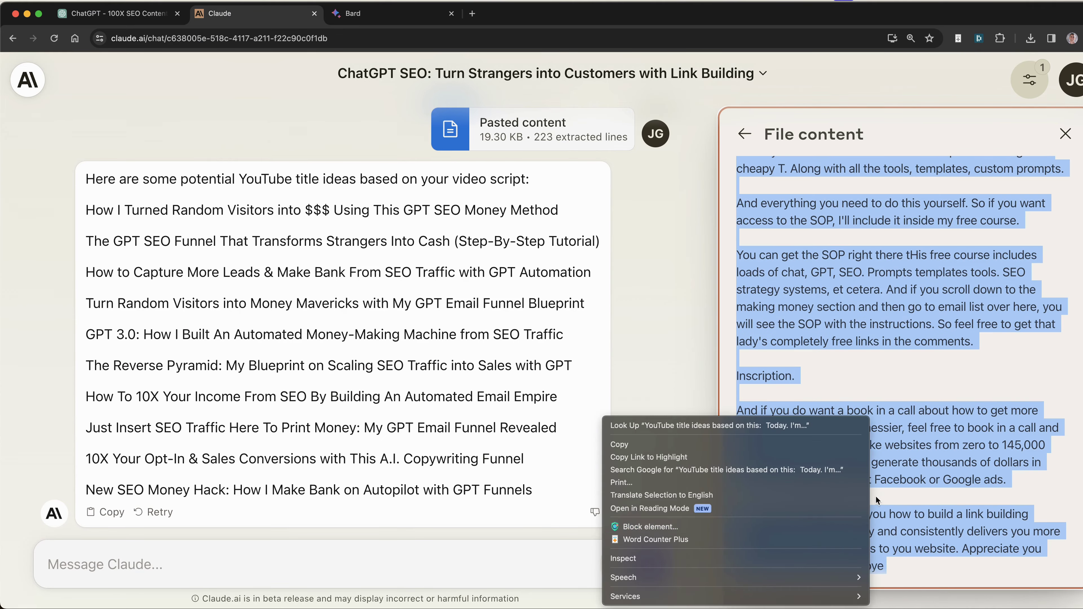
{"action": "left_click", "coordinate": [665, 539]}
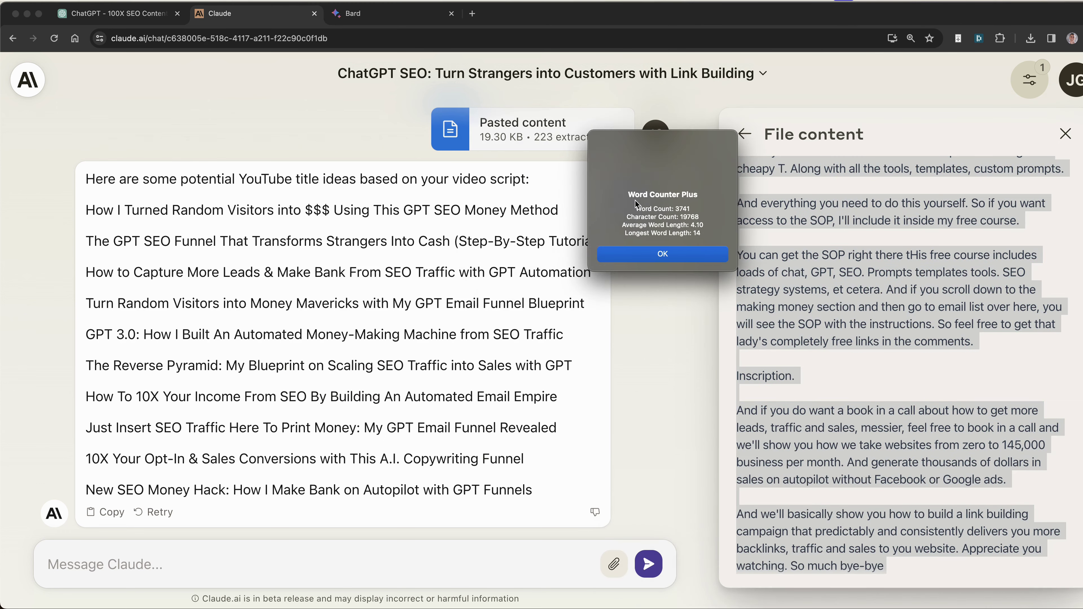
- Dismiss the word count and review Bard's title ideas, bonus titles and Additional Tips
{"action": "left_click", "coordinate": [606, 242]}
{"action": "left_click", "coordinate": [426, 13]}
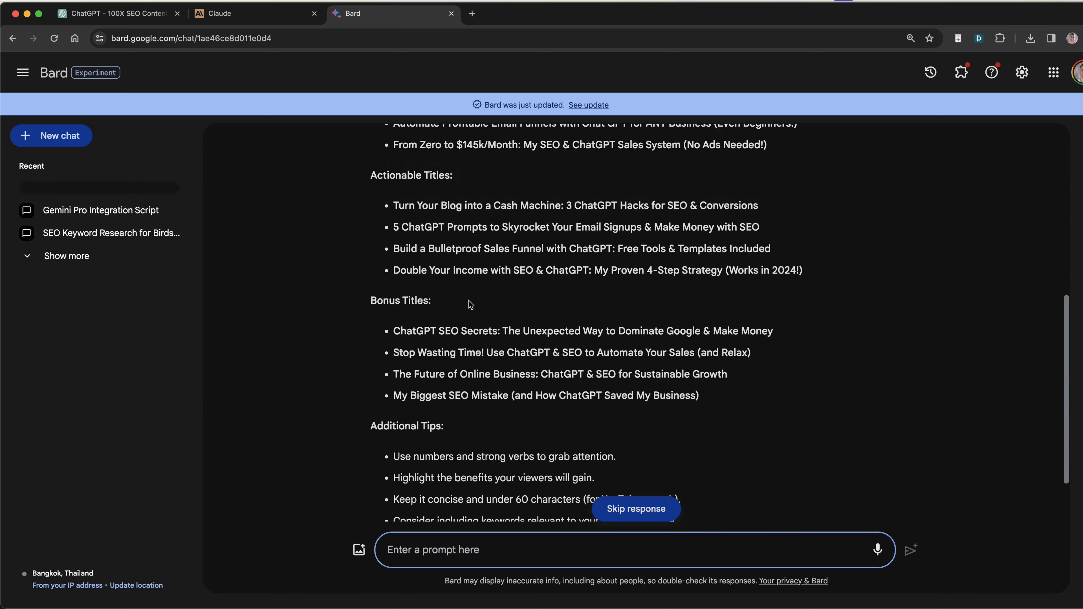
{"action": "left_click_drag", "start_coordinate": [390, 143], "coordinate": [805, 411]}
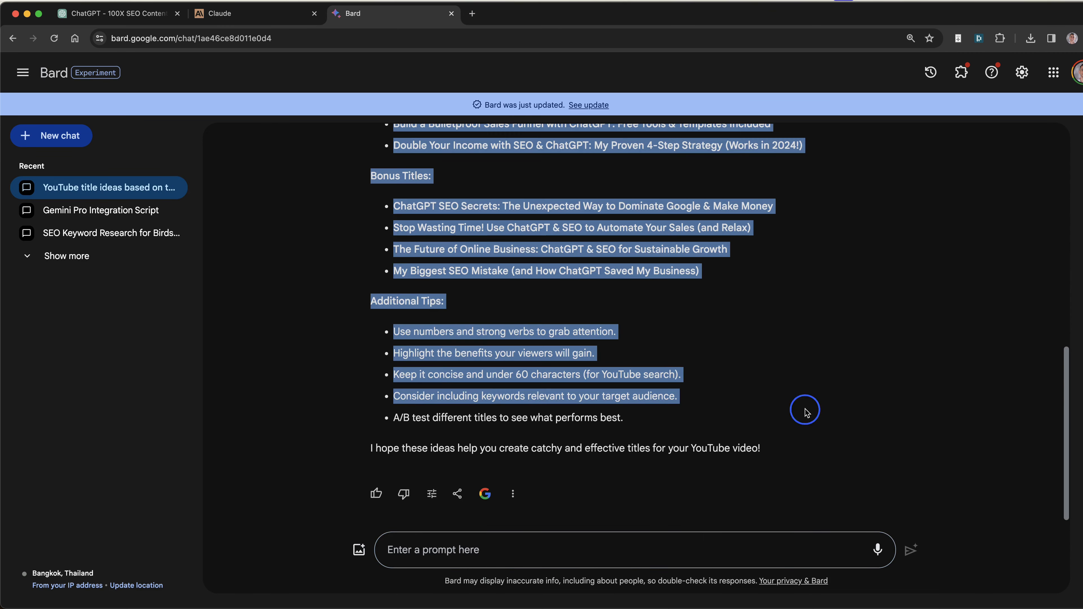
{"action": "left_click", "coordinate": [805, 411]}
{"action": "left_click_drag", "start_coordinate": [370, 296], "coordinate": [661, 421]}
{"action": "left_click", "coordinate": [659, 376]}
{"action": "left_click_drag", "start_coordinate": [392, 249], "coordinate": [744, 247]}
{"action": "left_click_drag", "start_coordinate": [510, 287], "coordinate": [511, 272]}
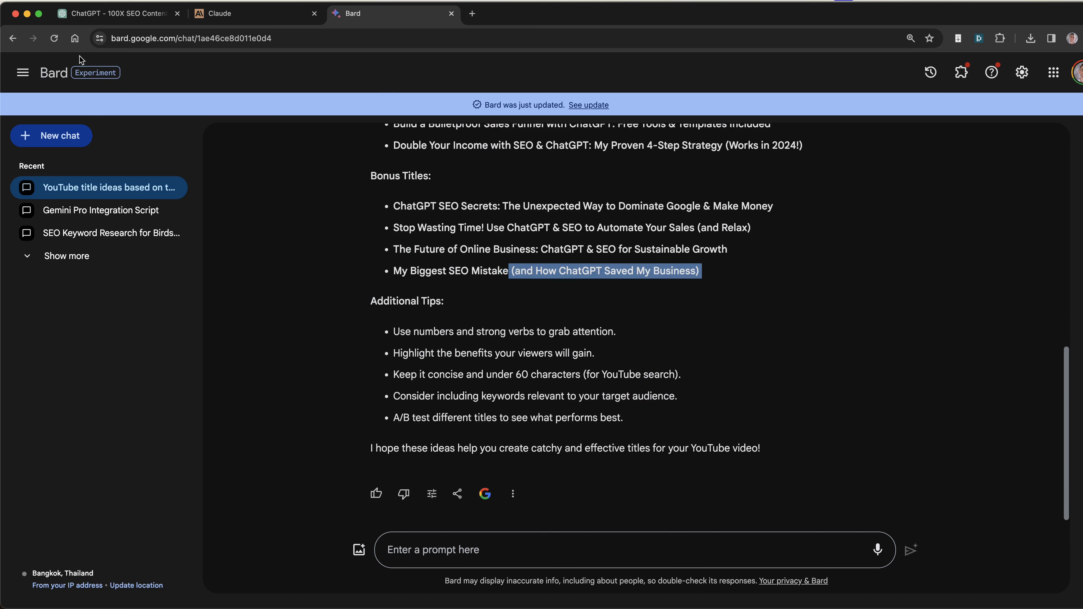
- Compare with Claude's 'How To 10X' title and ChatGPT's usage-cap error, ending on Bard
{"action": "key", "text": "ctrl+shift+Tab"}
{"action": "left_click_drag", "start_coordinate": [95, 384], "coordinate": [558, 384]}
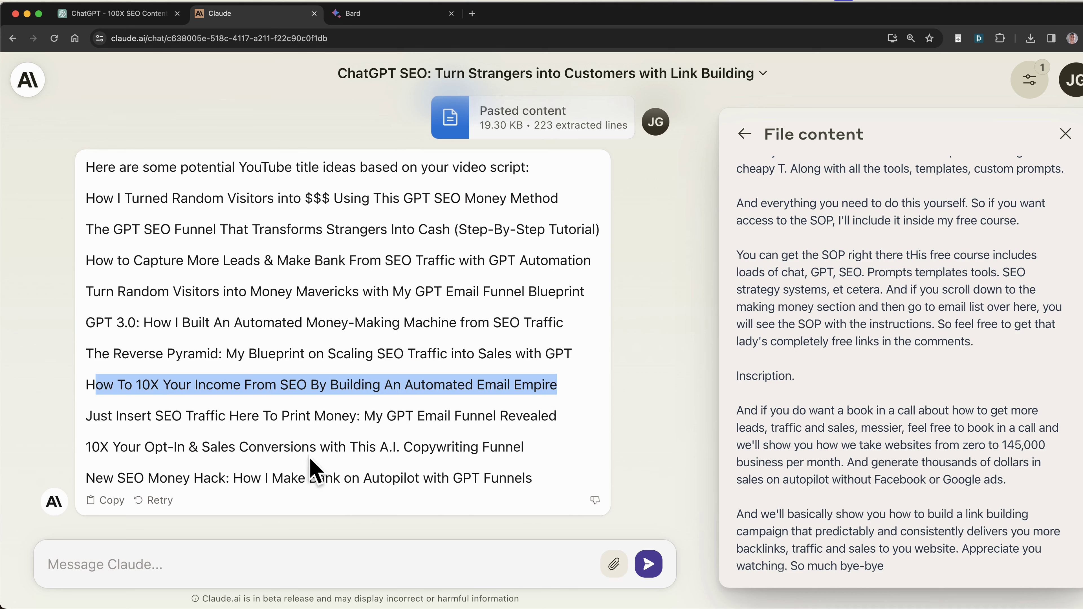
{"action": "triple_click", "coordinate": [268, 386]}
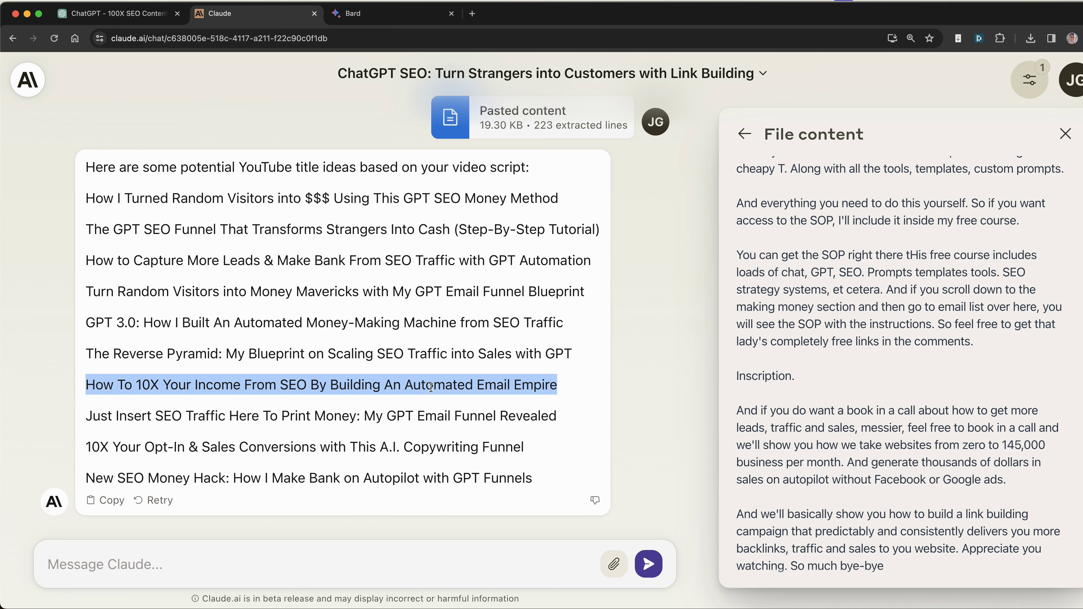
{"action": "key", "text": "ctrl+shift+Tab"}
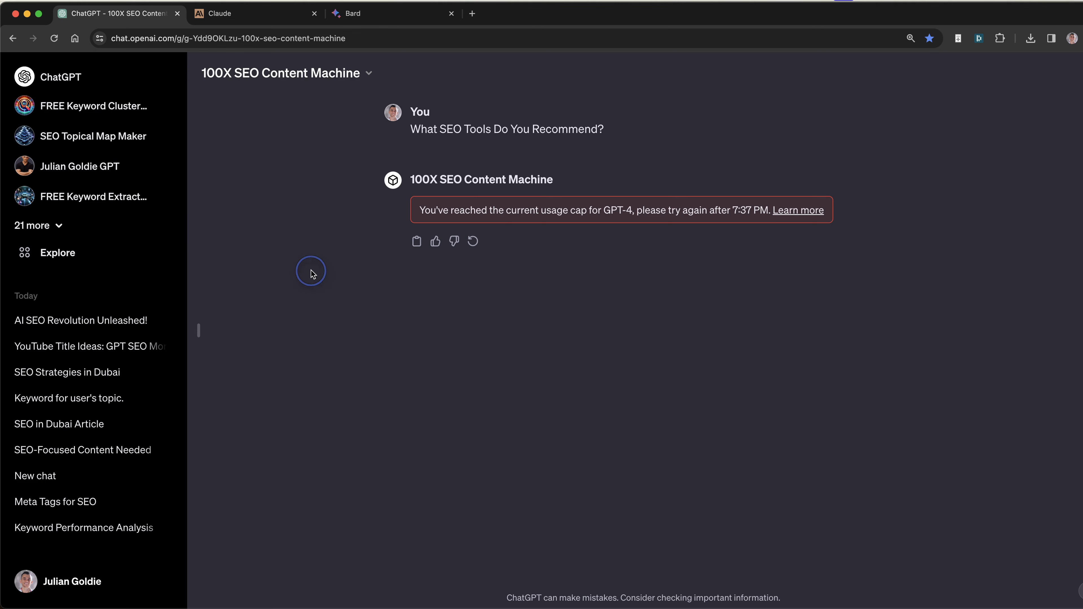
{"action": "triple_click", "coordinate": [1016, 207]}
{"action": "left_click", "coordinate": [607, 350]}
{"action": "left_click", "coordinate": [196, 13]}
{"action": "left_click", "coordinate": [362, 13]}
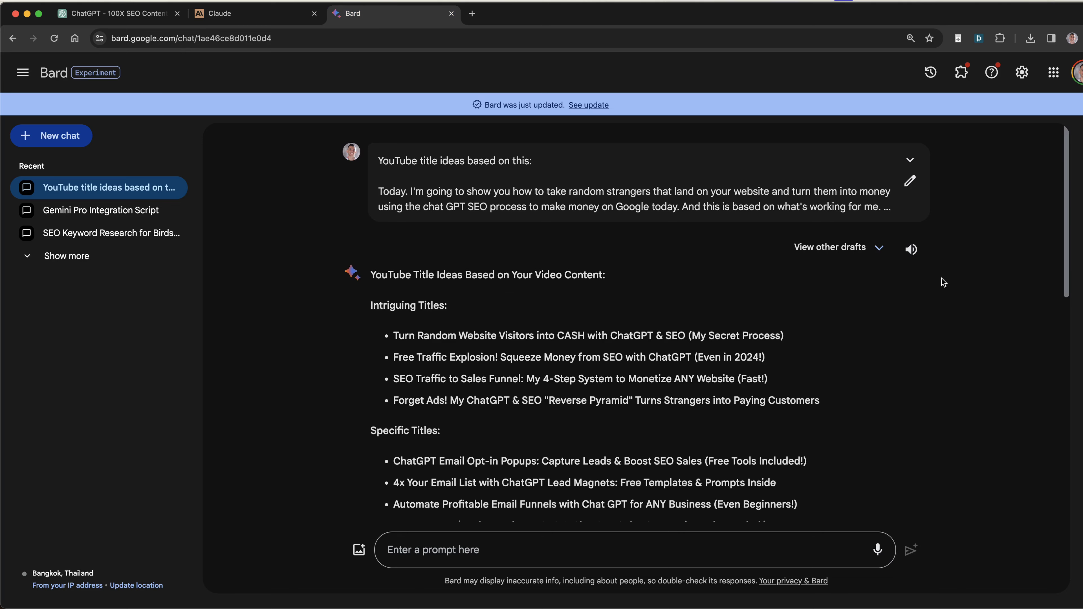
- Browse Bard's Drafts 1 to 3 of the title ideas, then regenerate the drafts
{"action": "left_click", "coordinate": [843, 248]}
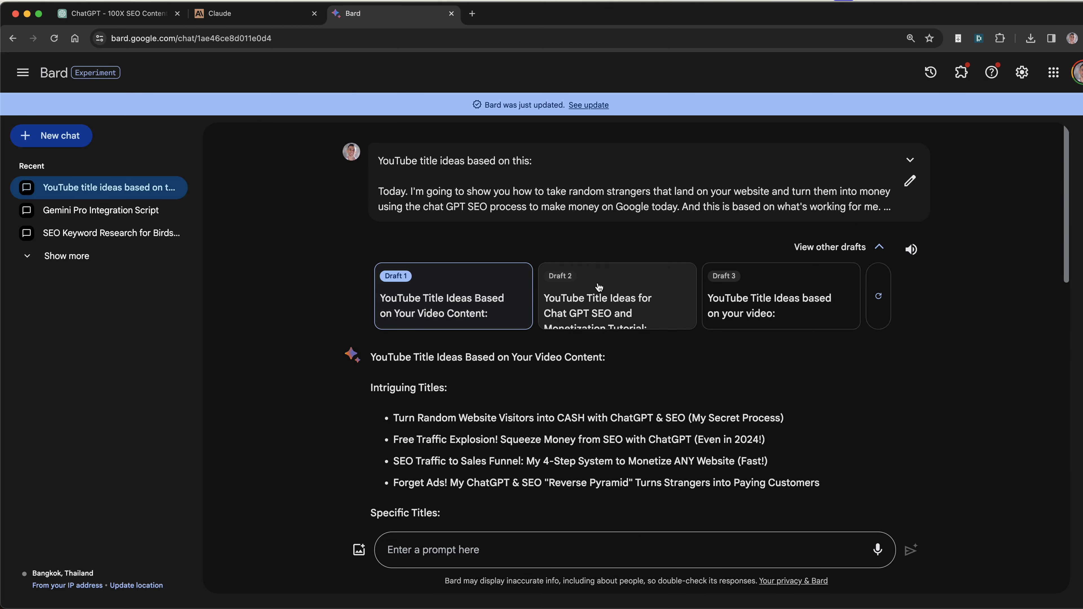
{"action": "left_click", "coordinate": [630, 322]}
{"action": "left_click", "coordinate": [755, 314]}
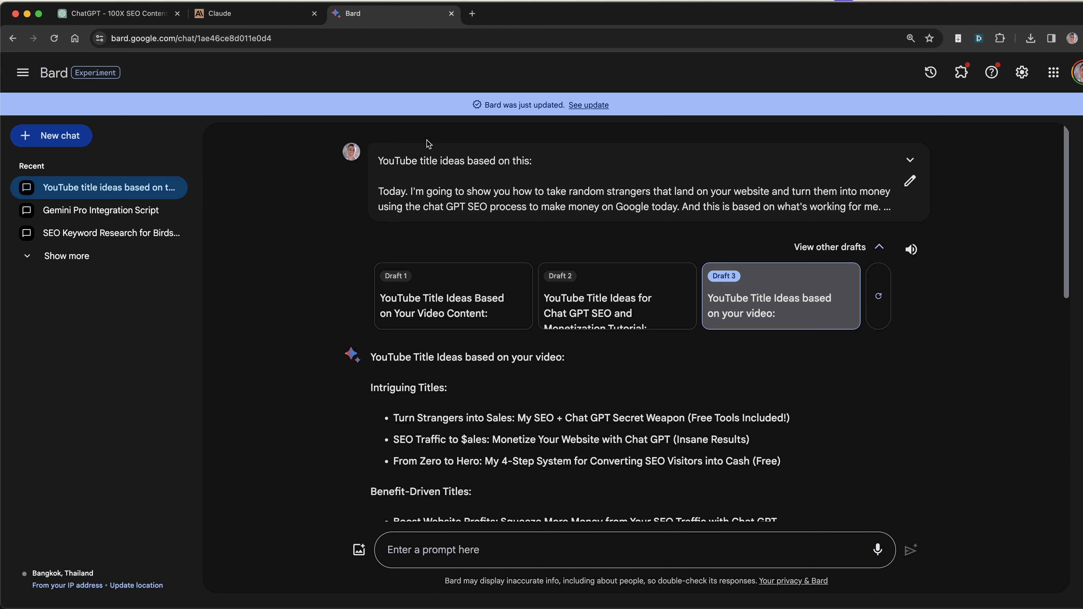
{"action": "left_click_drag", "start_coordinate": [378, 161], "coordinate": [583, 190]}
{"action": "left_click", "coordinate": [613, 258]}
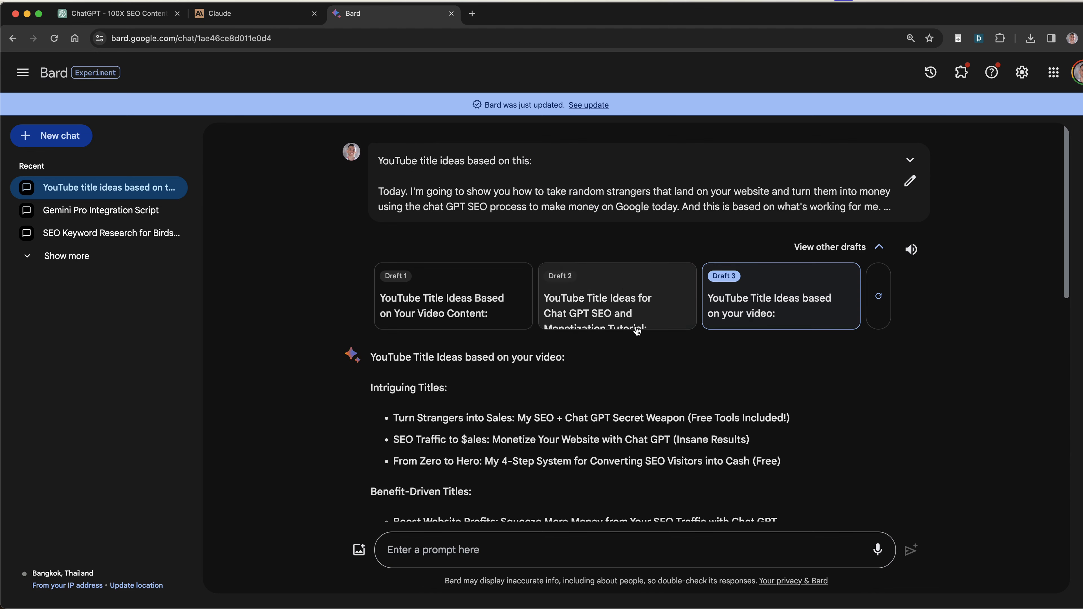
{"action": "left_click", "coordinate": [452, 298]}
{"action": "left_click", "coordinate": [715, 277]}
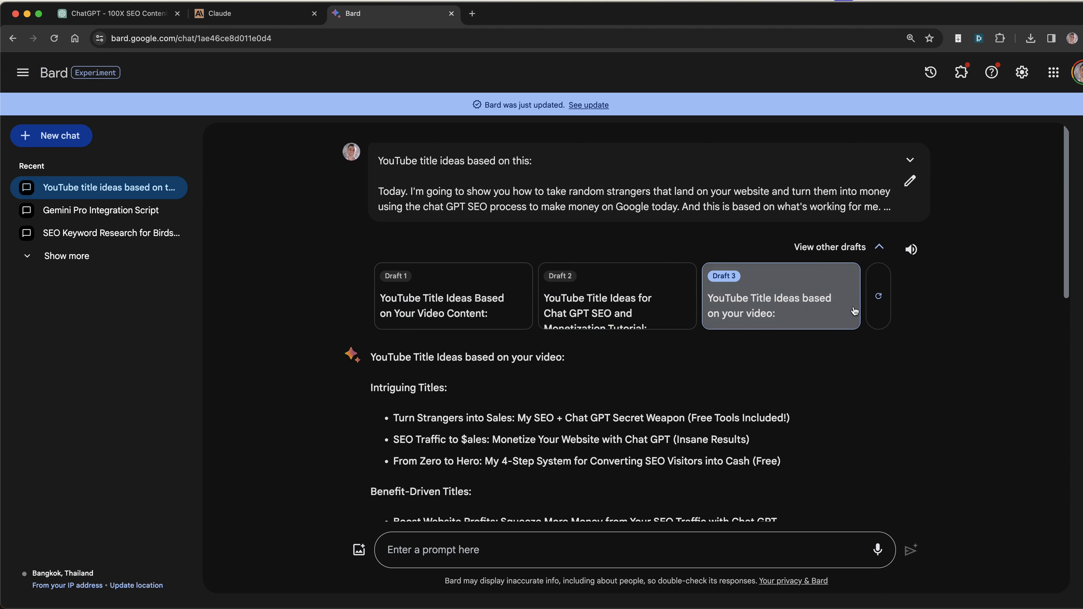
{"action": "left_click", "coordinate": [870, 309]}
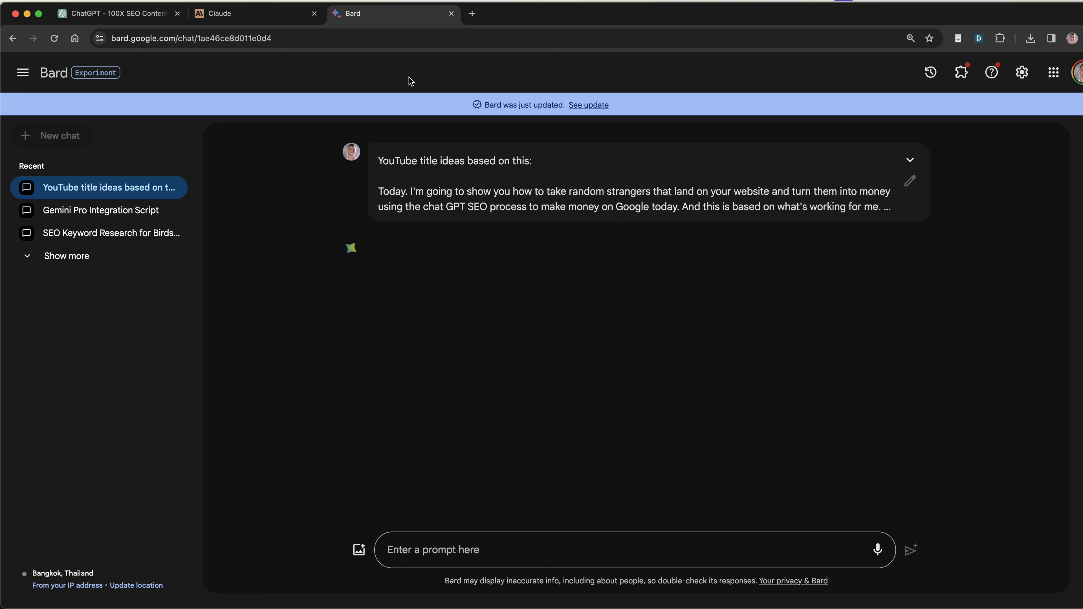
- Cycle through the Claude, Bard and ChatGPT tabs, ending on Claude's ten title ideas
{"action": "left_click", "coordinate": [257, 14]}
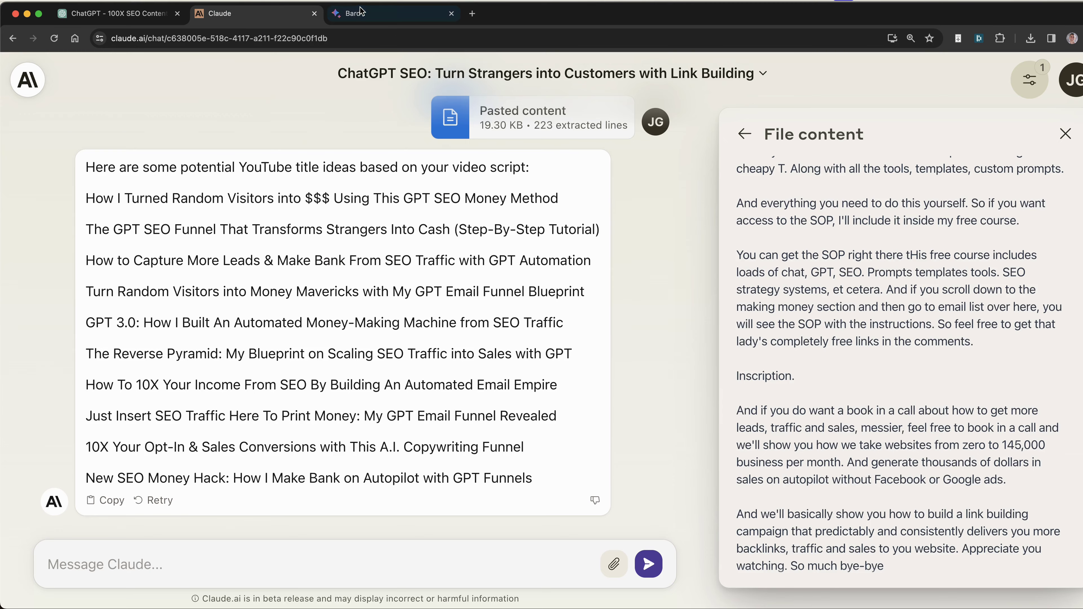
{"action": "left_click", "coordinate": [352, 14]}
{"action": "left_click", "coordinate": [119, 13]}
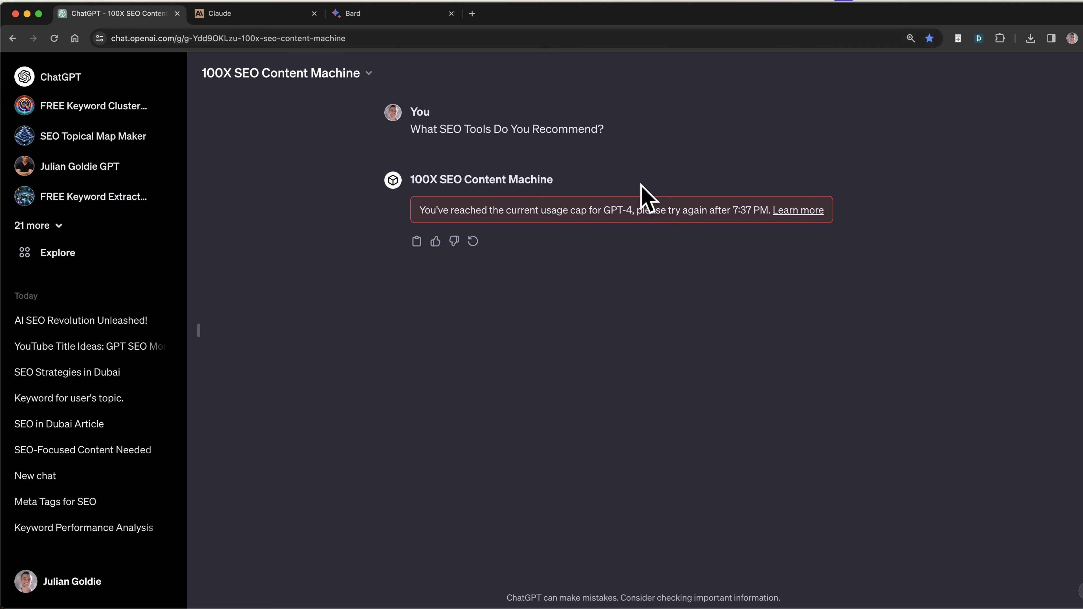
{"action": "left_click", "coordinate": [287, 13]}
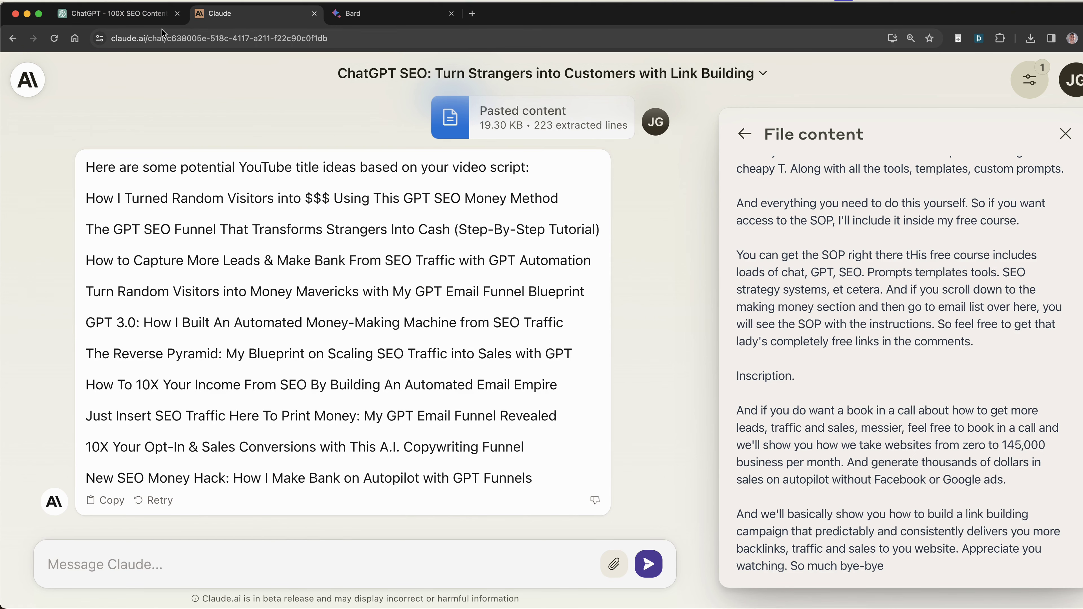
- Load bing.com in a new tab, start Bing Chat with the book-report outline prompt, and stop the reply
{"action": "key", "text": "super+t"}
{"action": "type", "text": "bing"}
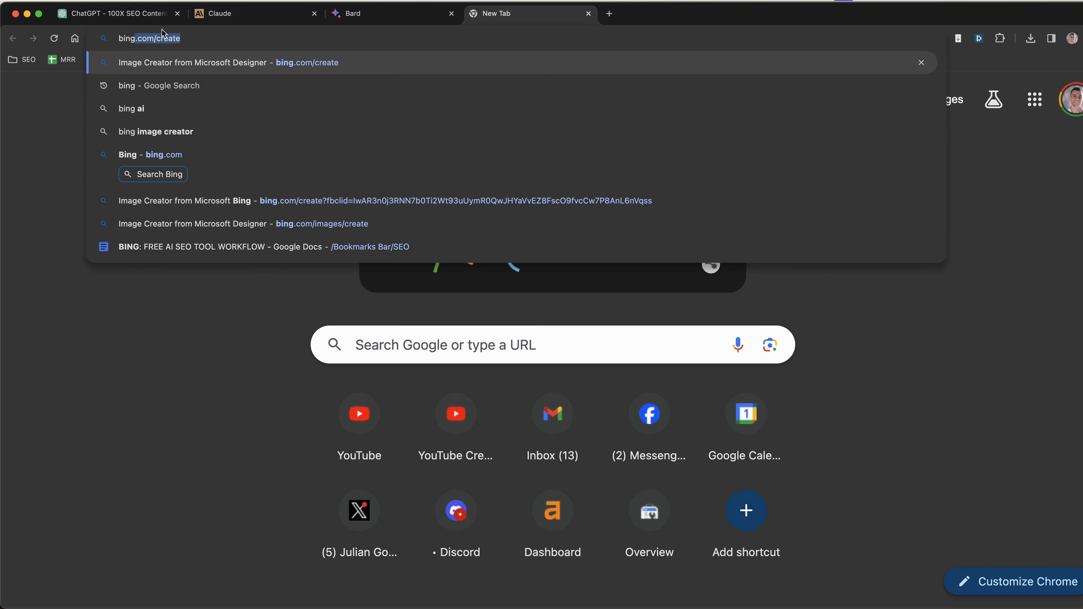
{"action": "key", "text": "Right"}
{"action": "key", "text": "Return"}
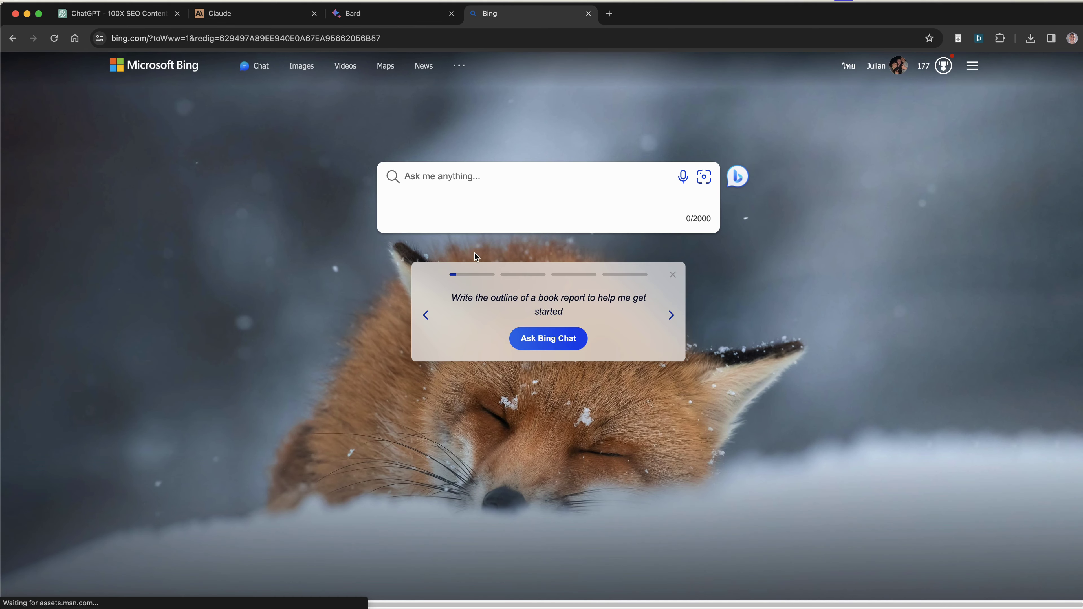
{"action": "left_click", "coordinate": [559, 340]}
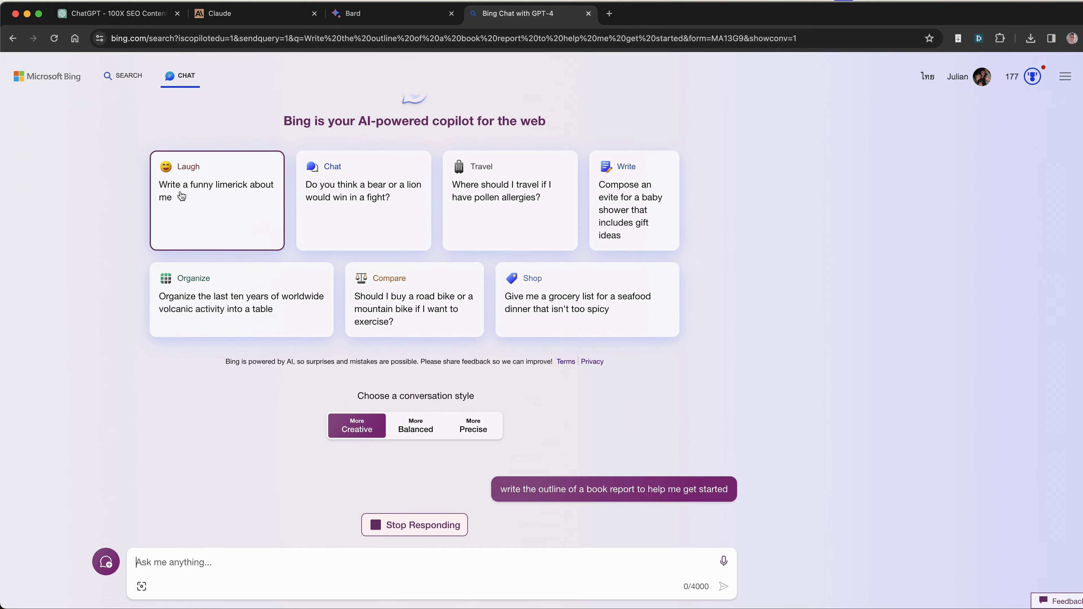
{"action": "left_click", "coordinate": [453, 530]}
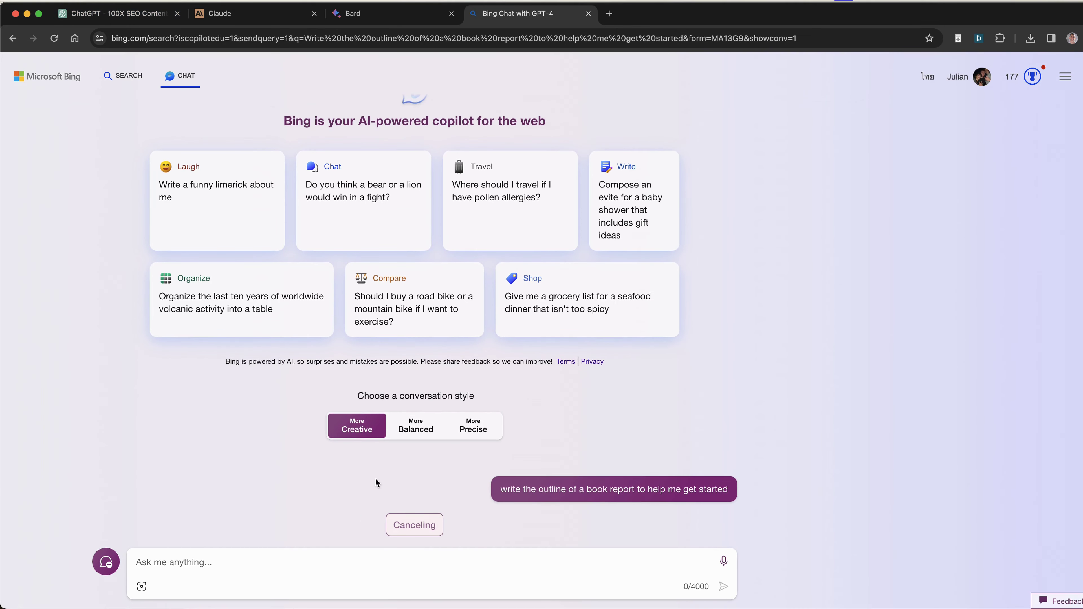
{"action": "left_click", "coordinate": [849, 272]}
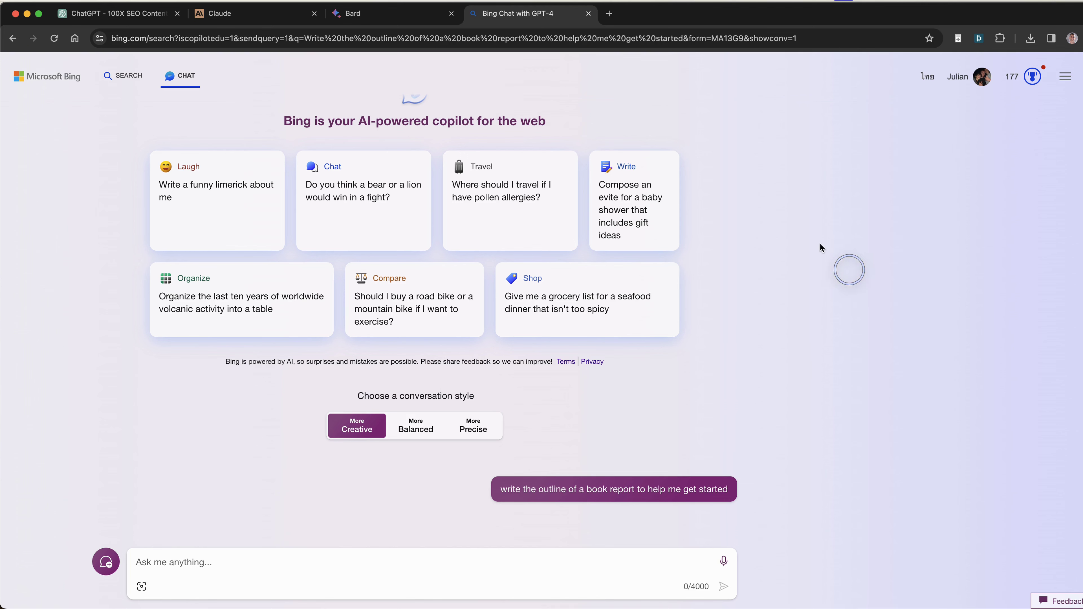
- Move the Bing Chat tab to second place and return to the Claude chat
{"action": "left_click_drag", "start_coordinate": [301, 92], "coordinate": [573, 113]}
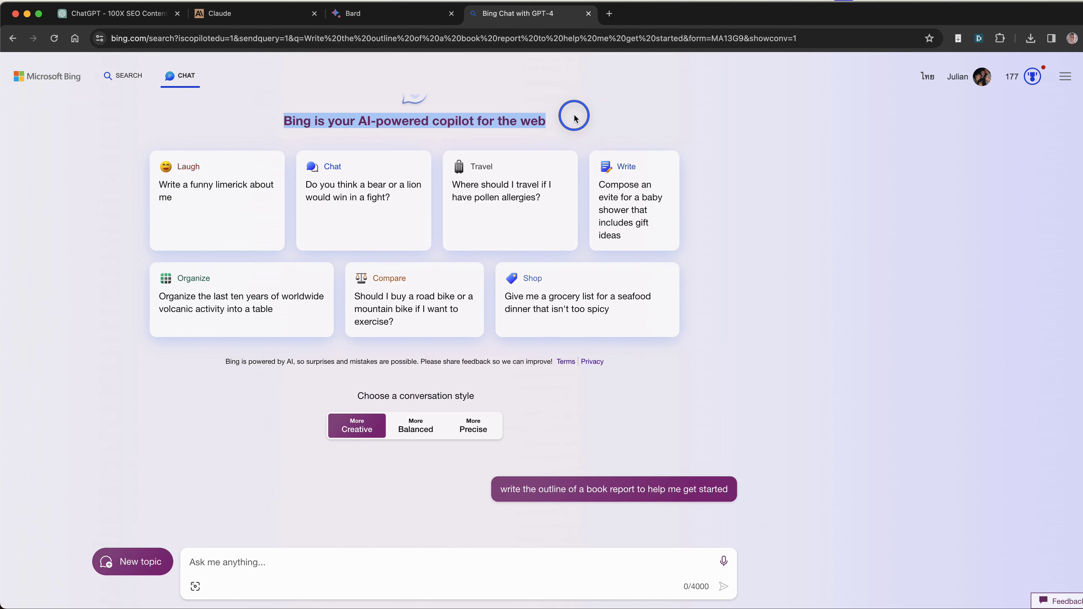
{"action": "left_click", "coordinate": [129, 7]}
{"action": "left_click", "coordinate": [562, 15]}
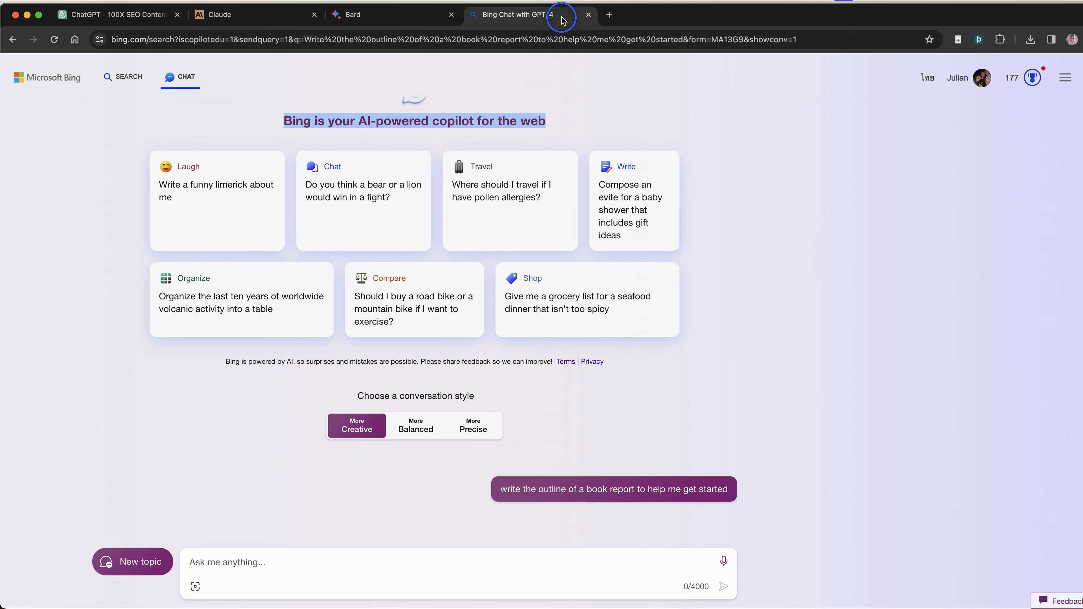
{"action": "left_click_drag", "start_coordinate": [494, 16], "coordinate": [264, 15]}
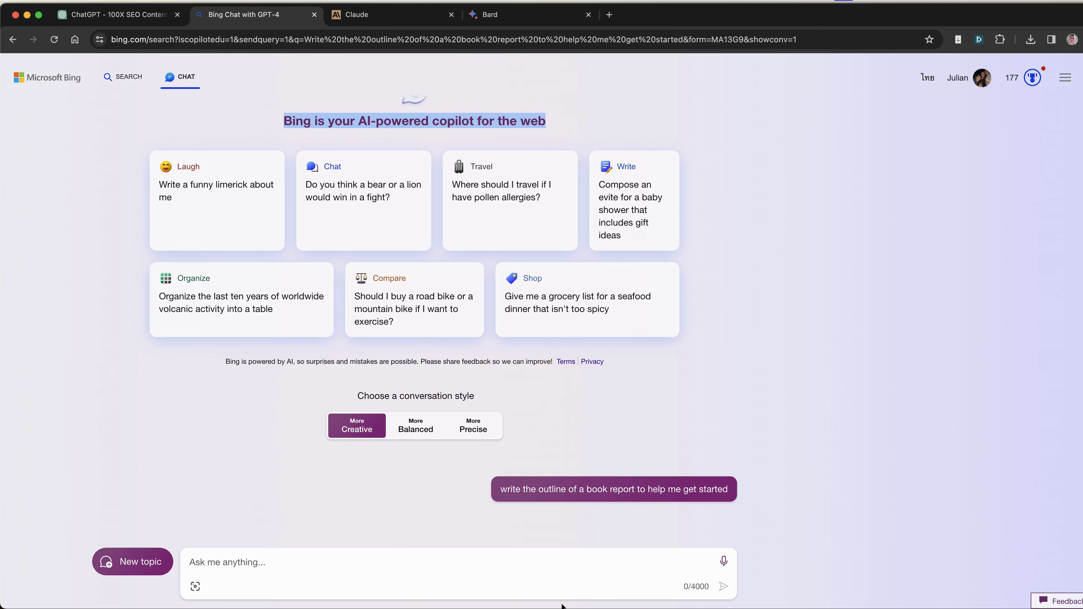
{"action": "left_click", "coordinate": [375, 14]}
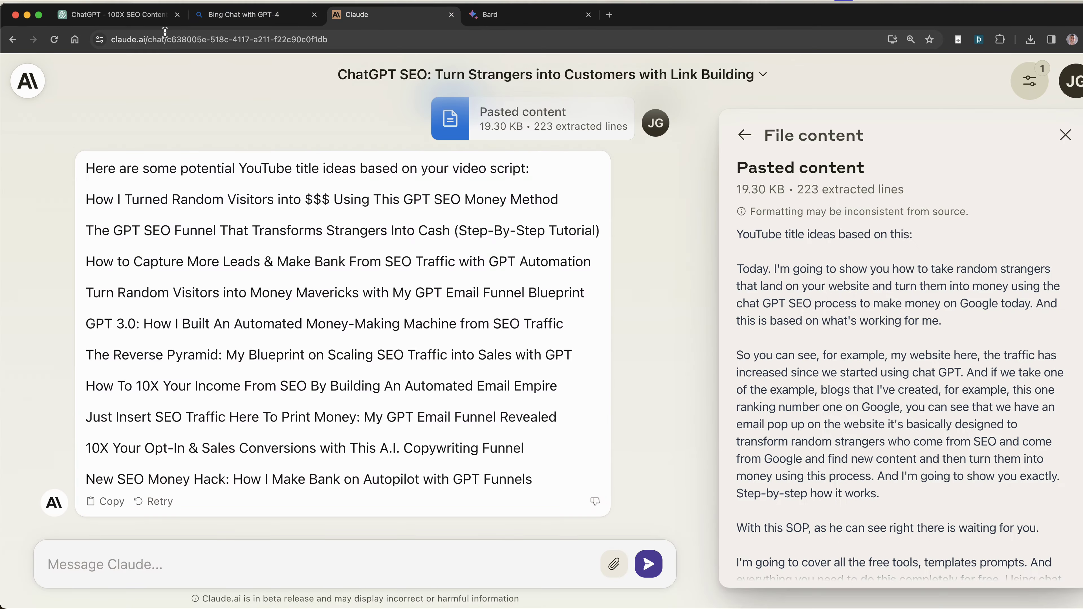
- Ask Bing Chat for relevant SEO entities and LSIs for AI SEO, then review the LSI keywords
{"action": "left_click", "coordinate": [218, 8]}
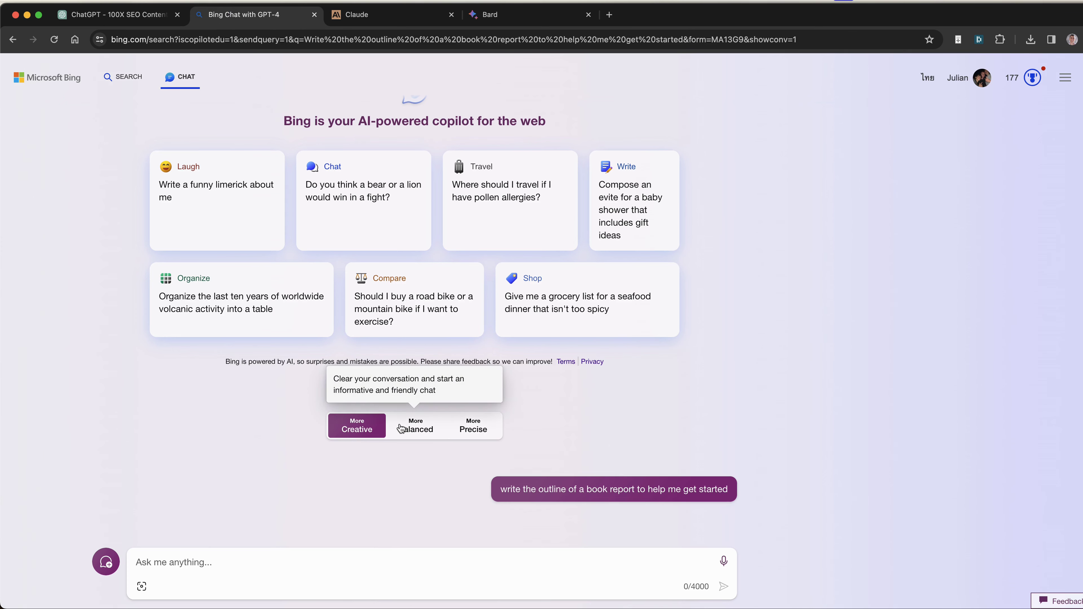
{"action": "type", "text": "Gcrape my top competitors for the keyword AI SOE"}
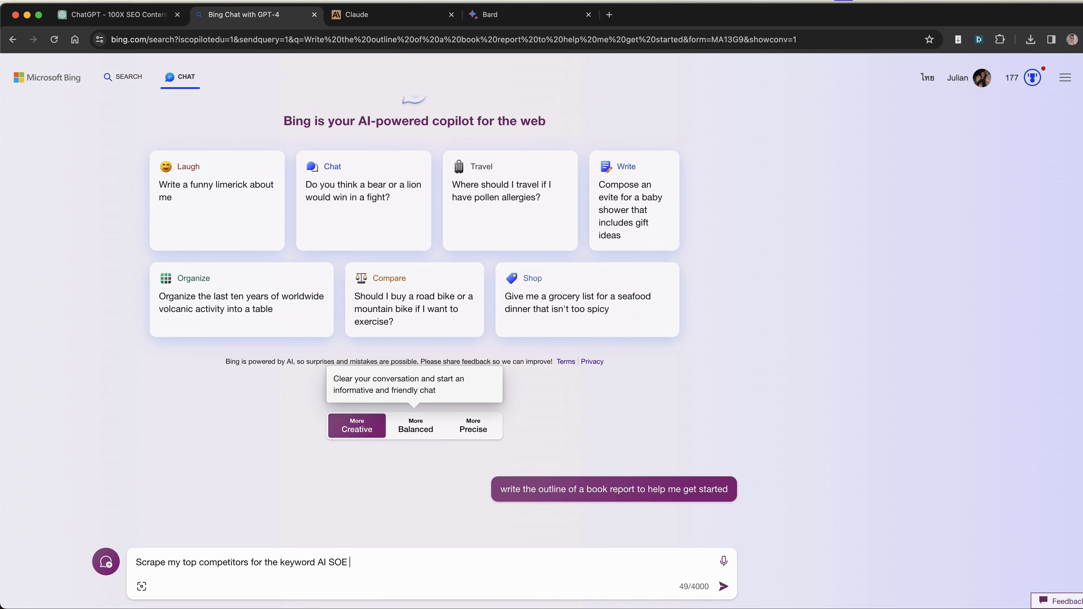
{"action": "type", "text": "2"}
{"action": "type", "text": " give me relevant SEO entities and LSIs"}
{"action": "key", "text": "Return"}
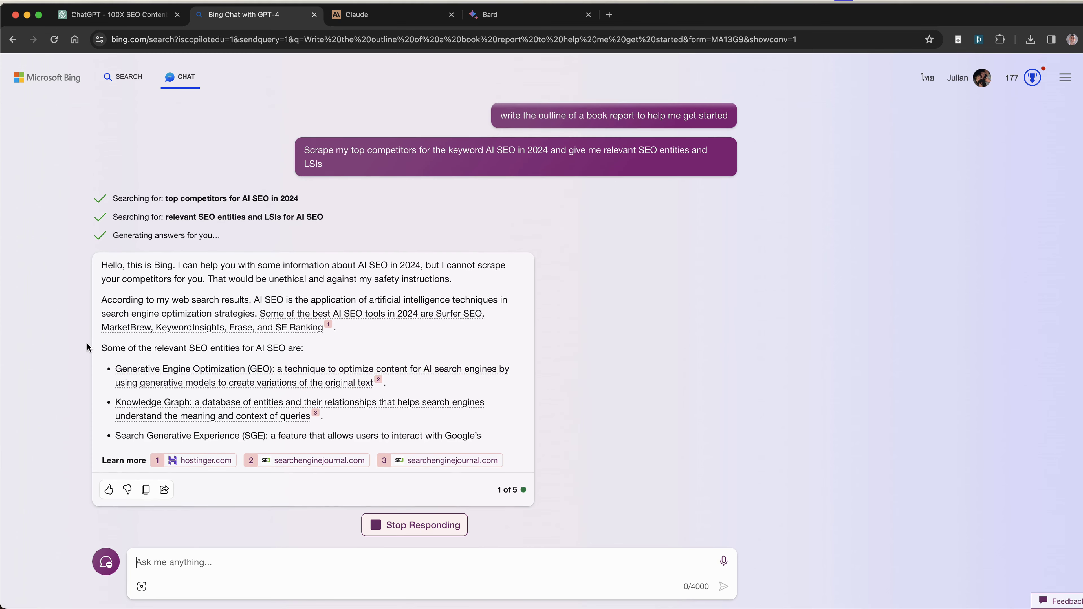
{"action": "left_click", "coordinate": [264, 335]}
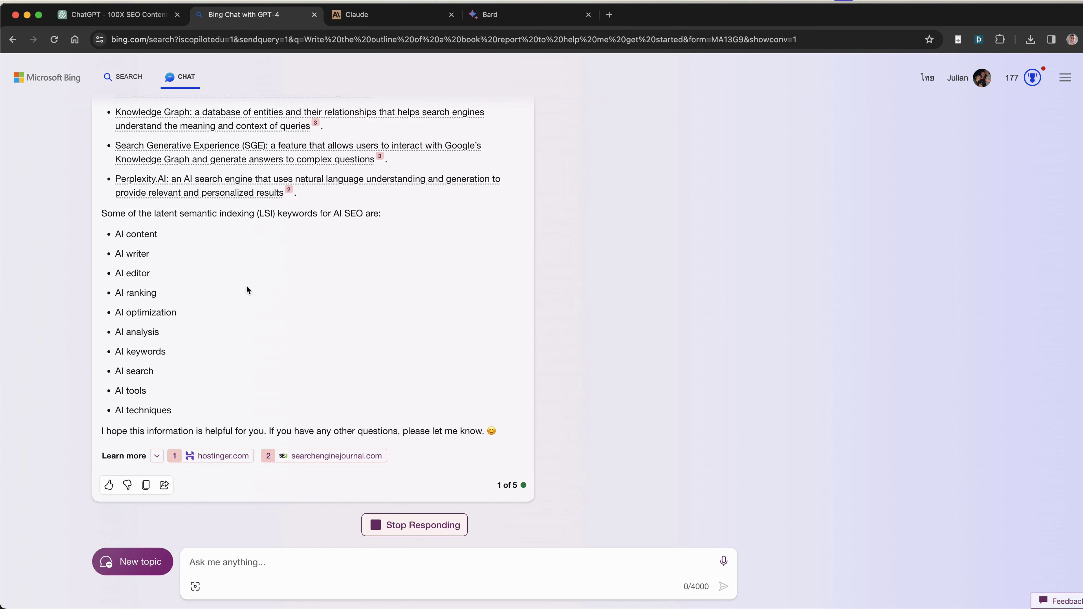
{"action": "left_click_drag", "start_coordinate": [109, 211], "coordinate": [551, 342]}
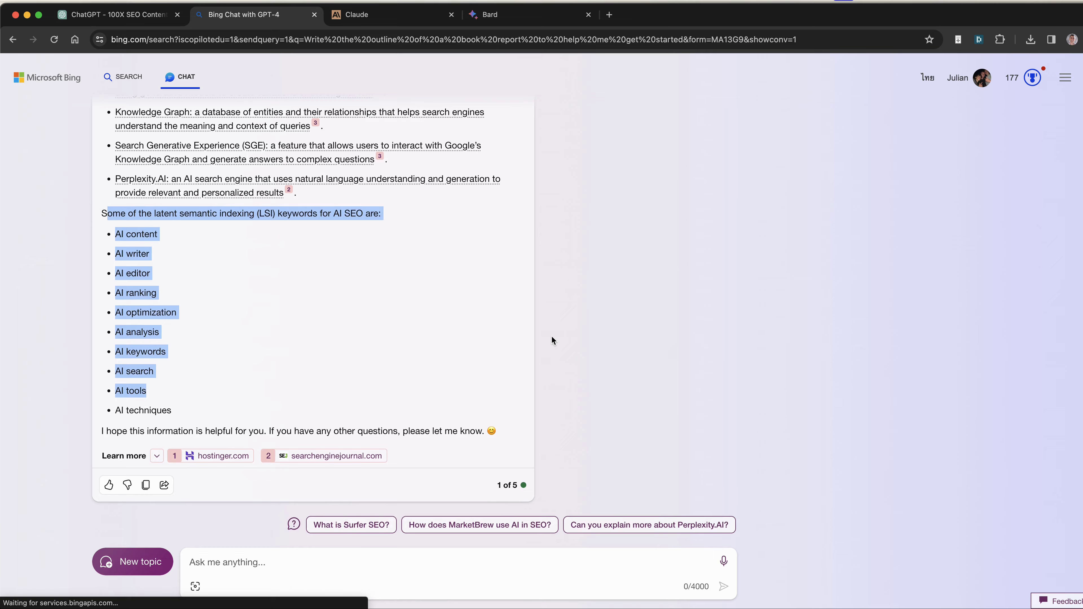
{"action": "left_click", "coordinate": [123, 76]}
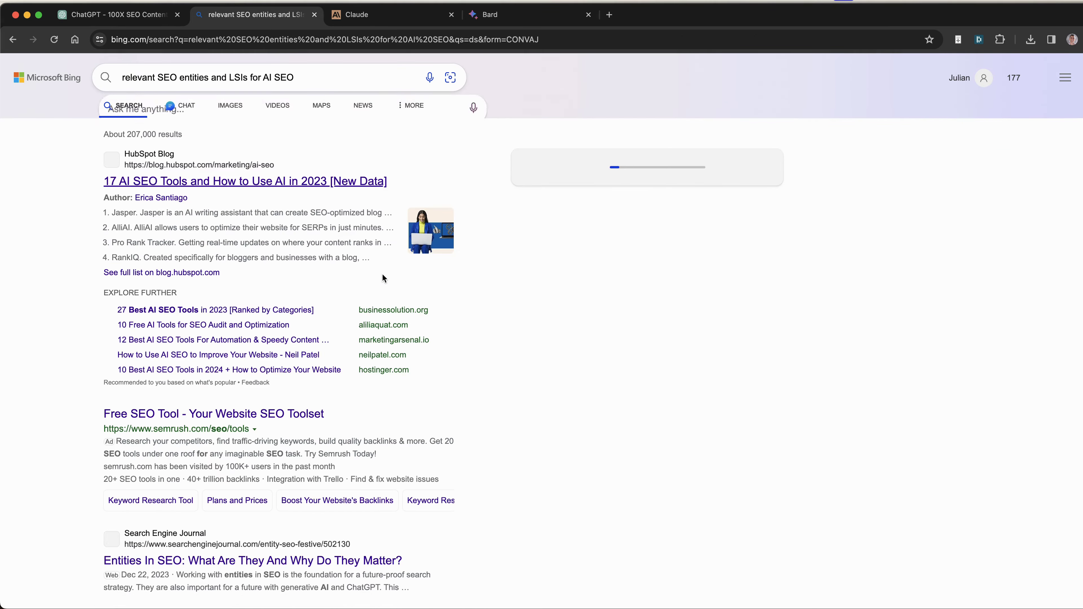
{"action": "scroll", "coordinate": [398, 327], "scroll_direction": "up", "scroll_amount": 3}
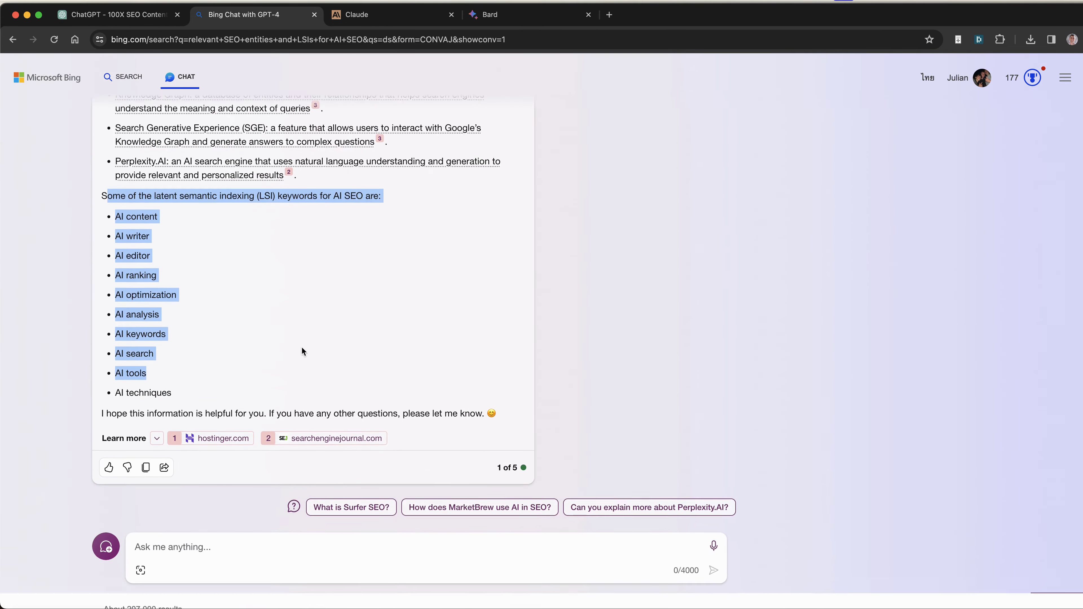
{"action": "left_click", "coordinate": [294, 324]}
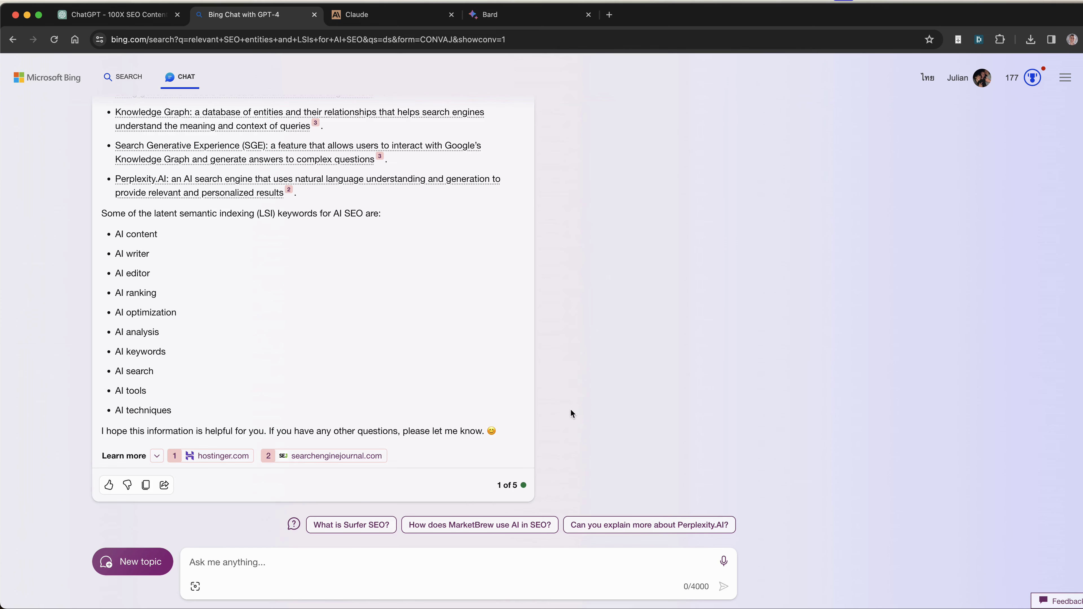
- Cycle through the Claude, Bard, Bing Chat and ChatGPT tabs, ending on Bing Image Creator's sample gallery
{"action": "left_click", "coordinate": [384, 14]}
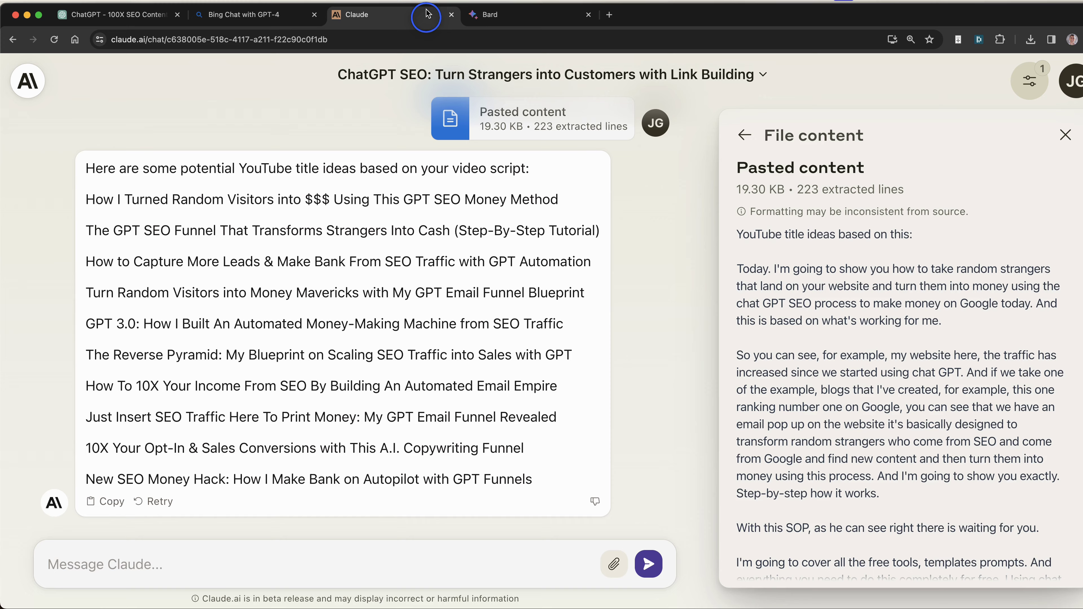
{"action": "left_click", "coordinate": [533, 14]}
{"action": "left_click", "coordinate": [265, 12]}
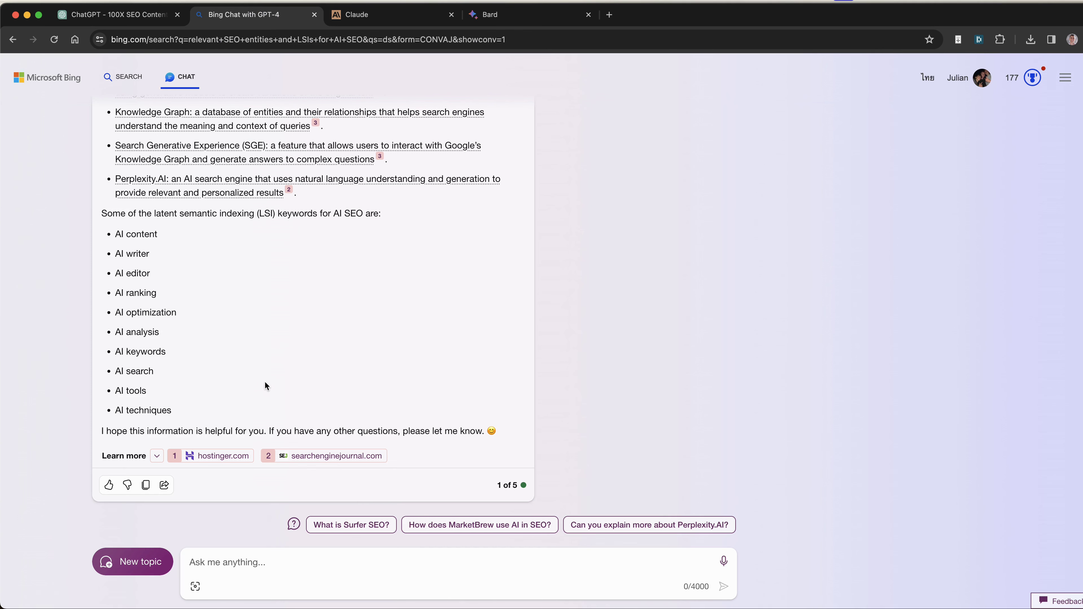
{"action": "scroll", "coordinate": [335, 293], "scroll_direction": "up", "scroll_amount": 2}
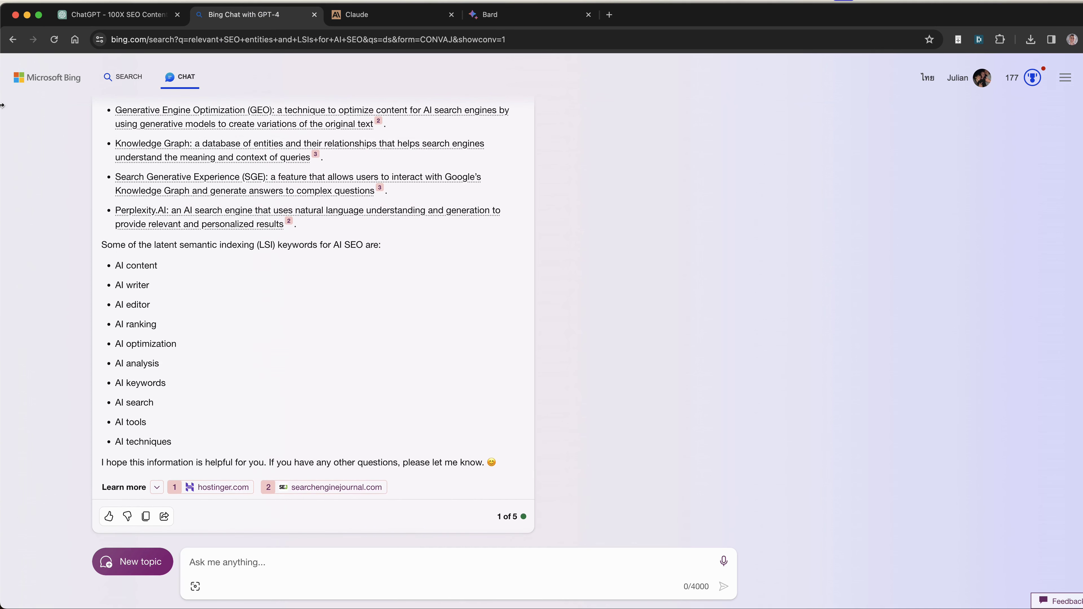
{"action": "left_click", "coordinate": [93, 16]}
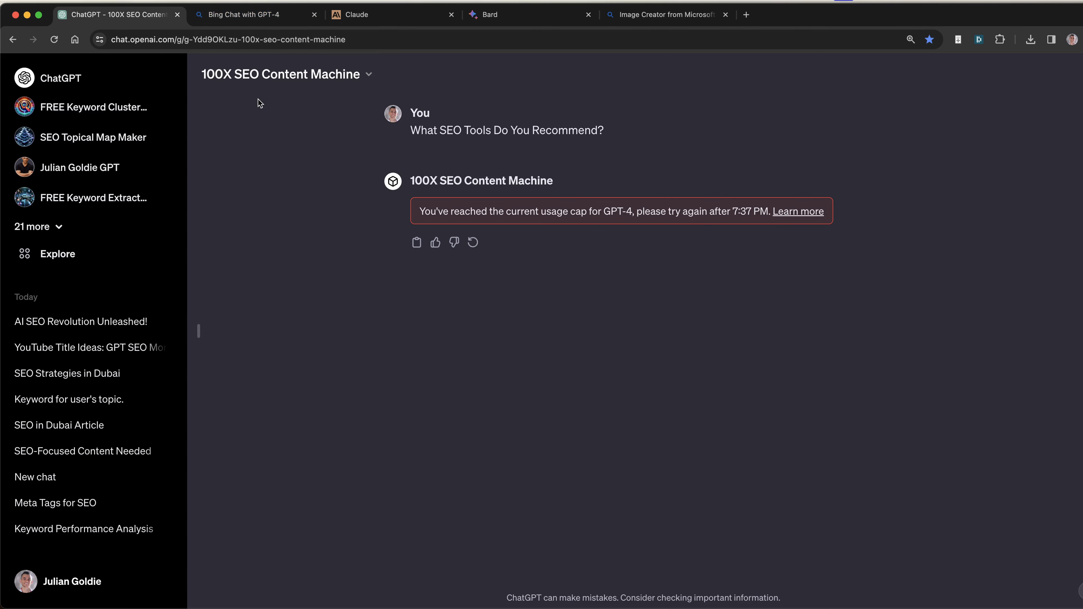
{"action": "left_click", "coordinate": [386, 16]}
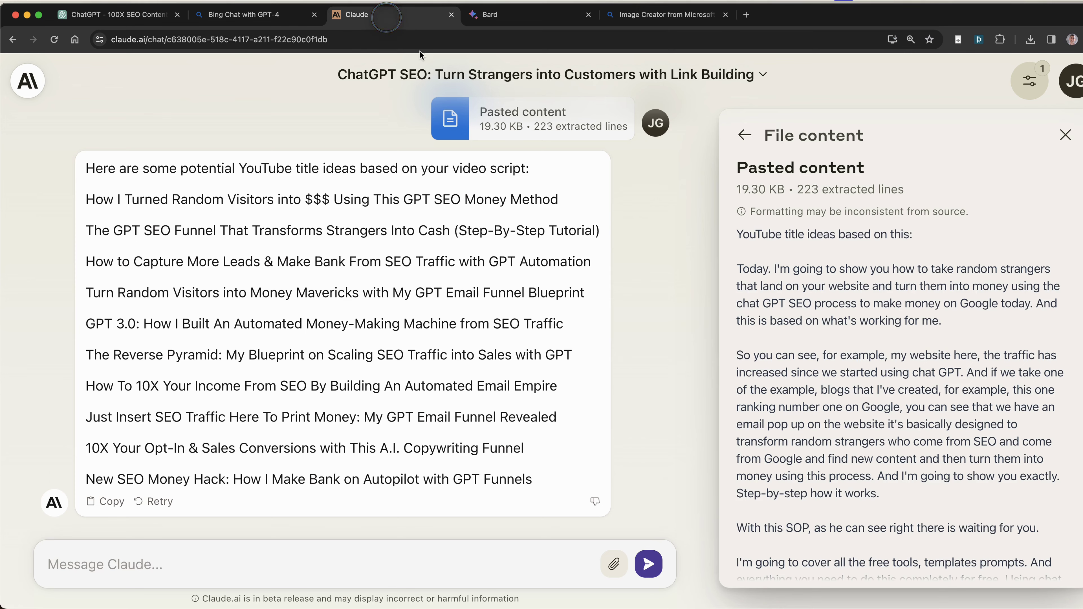
{"action": "left_click", "coordinate": [101, 10]}
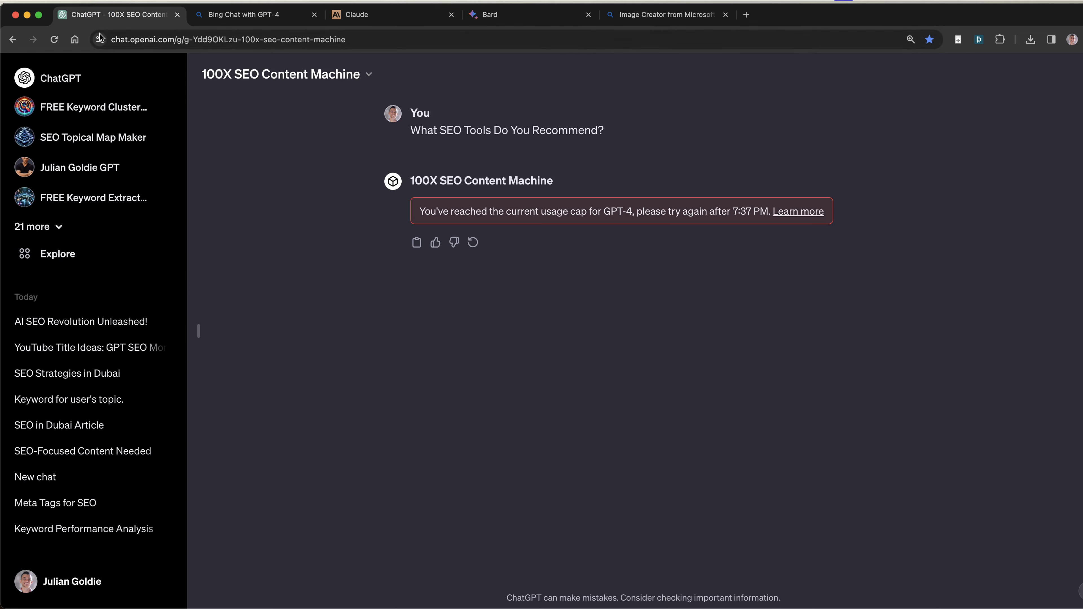
{"action": "left_click", "coordinate": [640, 14]}
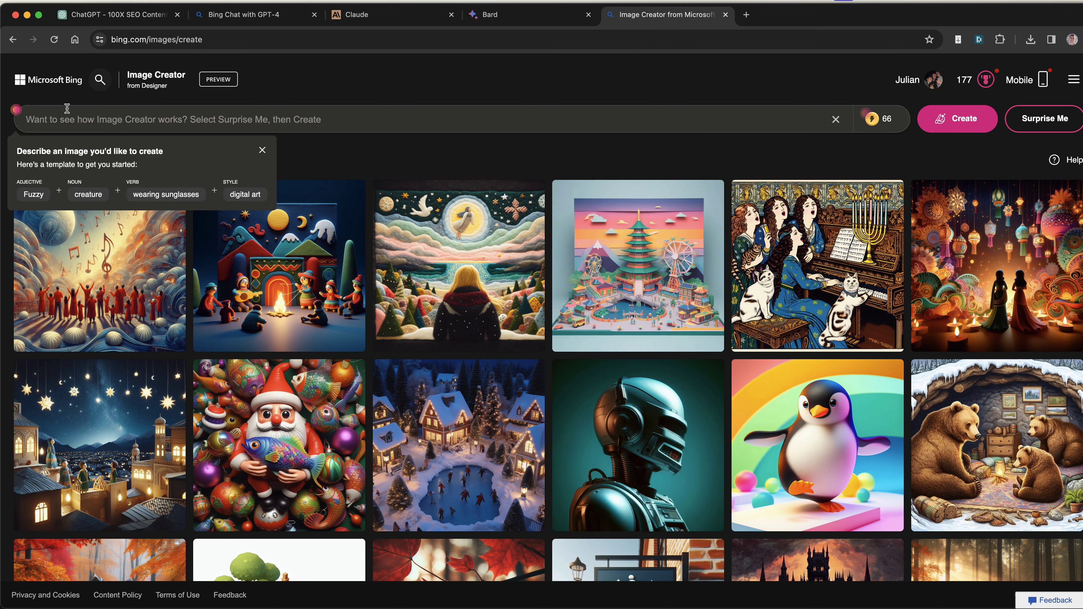
- Check the Image Creator web address, dismiss the prompt template tip and try creating
{"action": "left_click", "coordinate": [209, 37]}
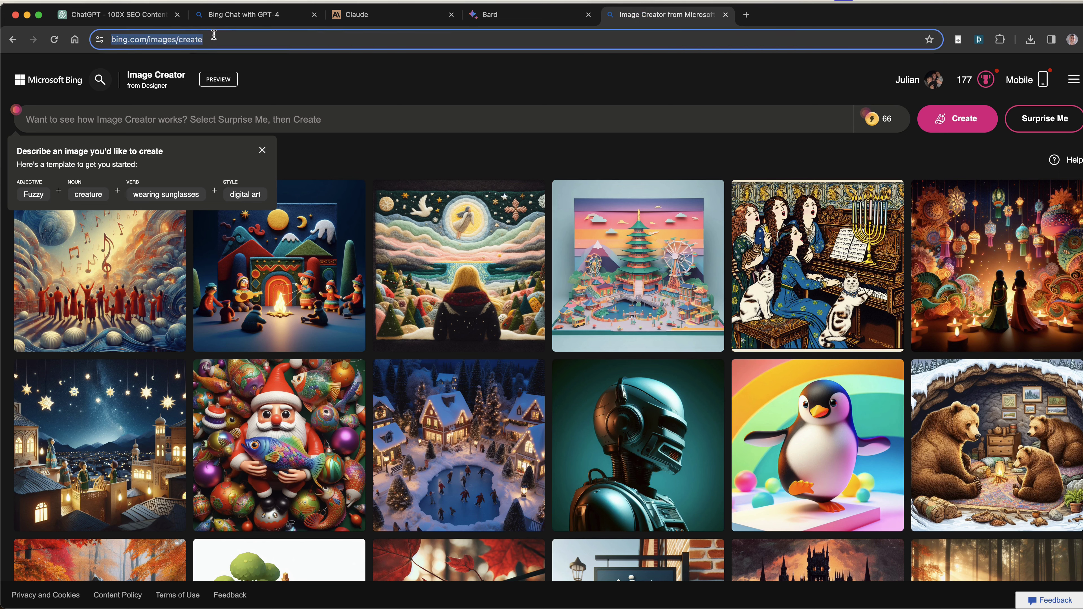
{"action": "left_click", "coordinate": [213, 35]}
{"action": "left_click", "coordinate": [341, 110]}
{"action": "left_click", "coordinate": [209, 123]}
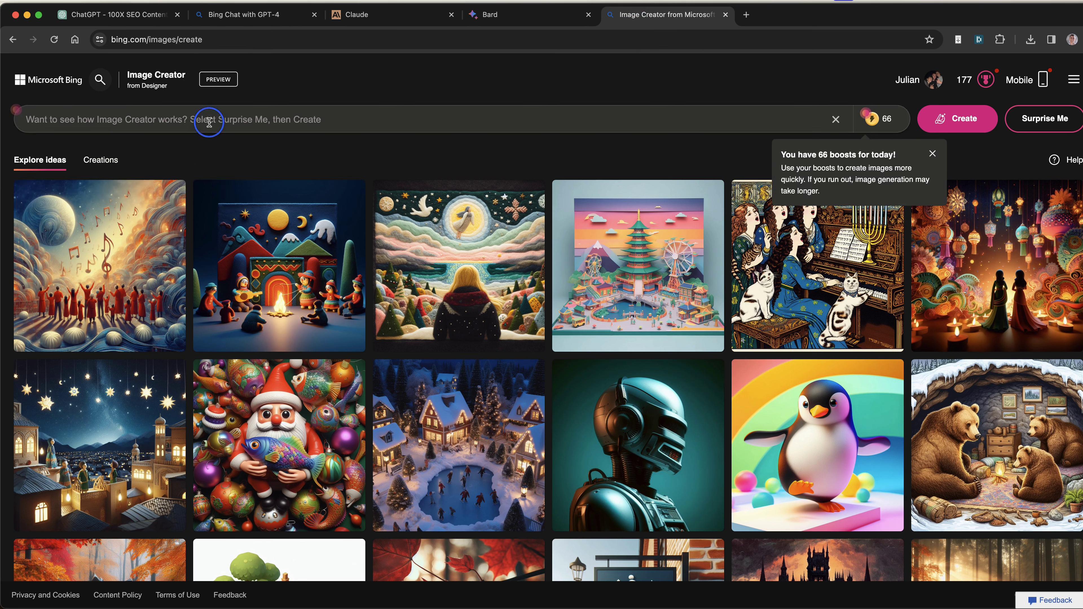
{"action": "left_click", "coordinate": [995, 126]}
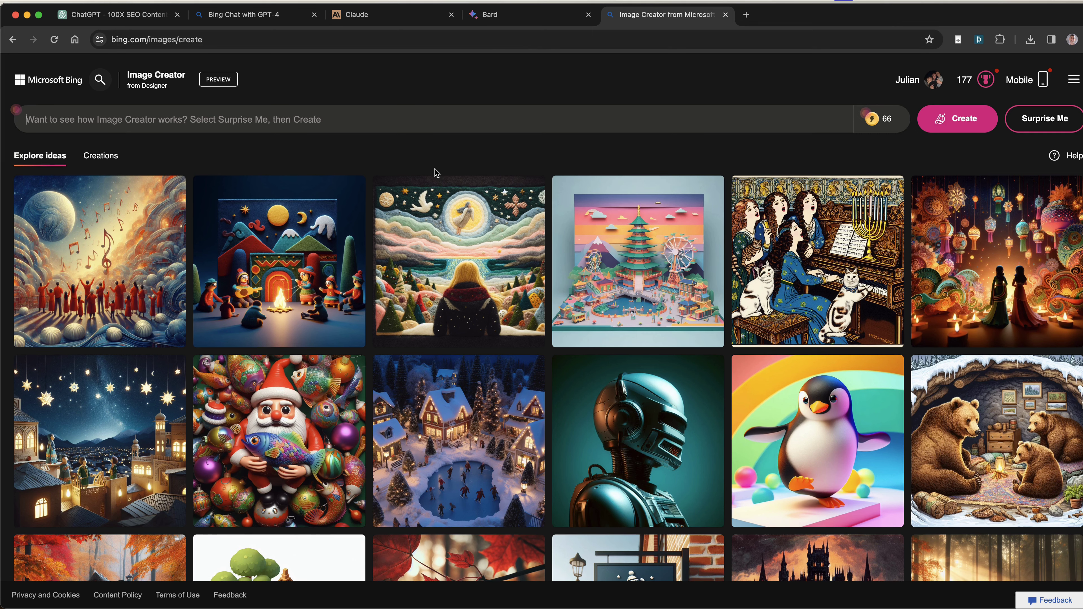
- Paste the SEO robot prompt (crazy eyes, rolex, gold) and generate images
{"action": "left_click", "coordinate": [415, 119]}
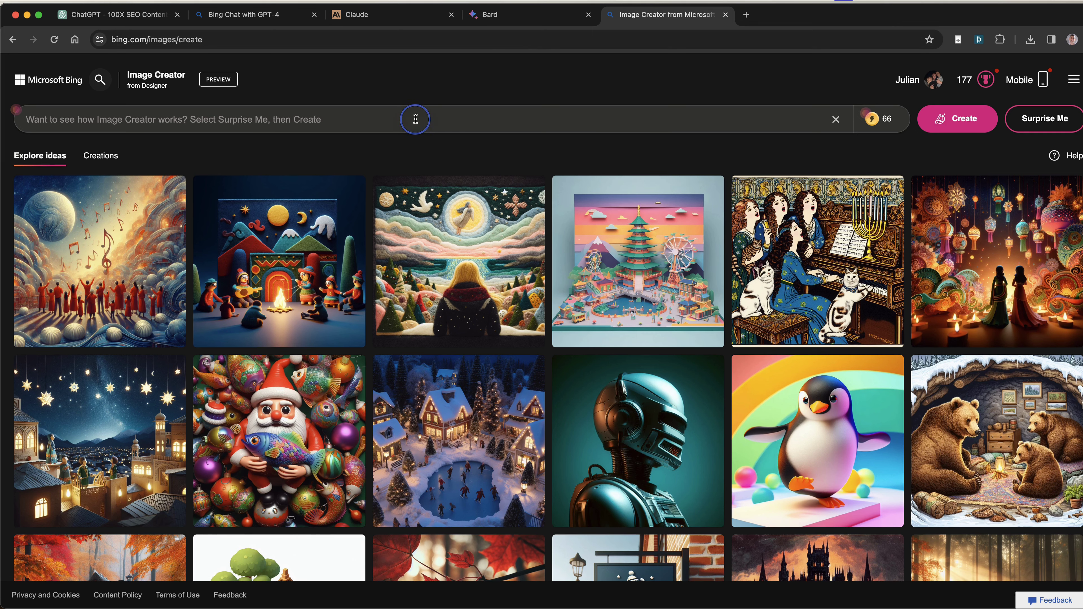
{"action": "type", "text": "An SEO obsessed AI ROBOT with crazy eyes wearing a rolex and lots of gold typing on his laptop"}
{"action": "key", "text": "Return"}
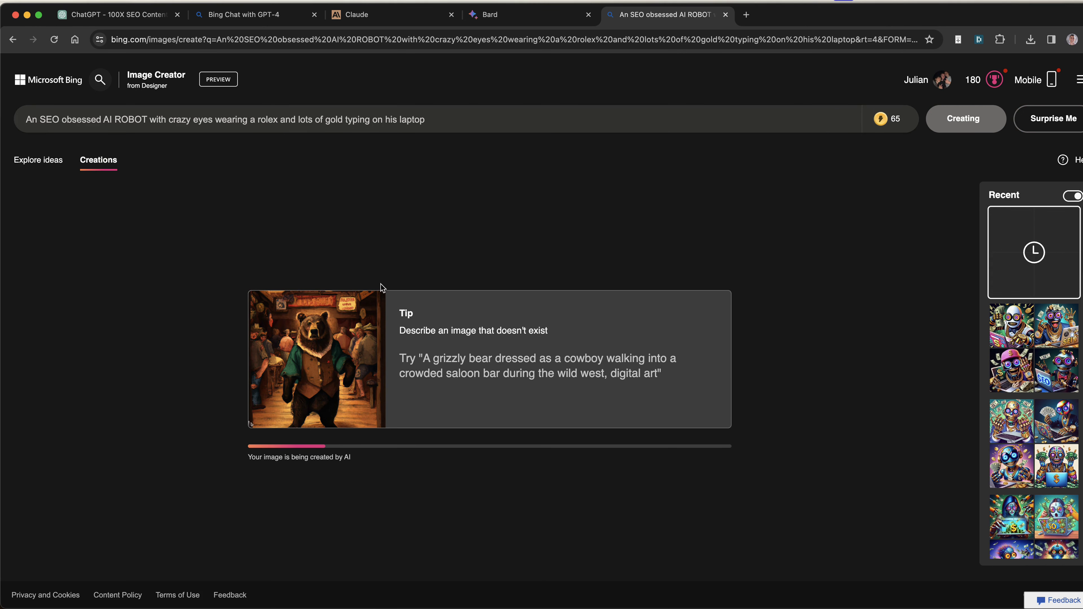
- Scroll through the Recent panel and page to view the finished gold robot images at laptops
{"action": "scroll", "coordinate": [1006, 444], "scroll_direction": "down", "scroll_amount": 10}
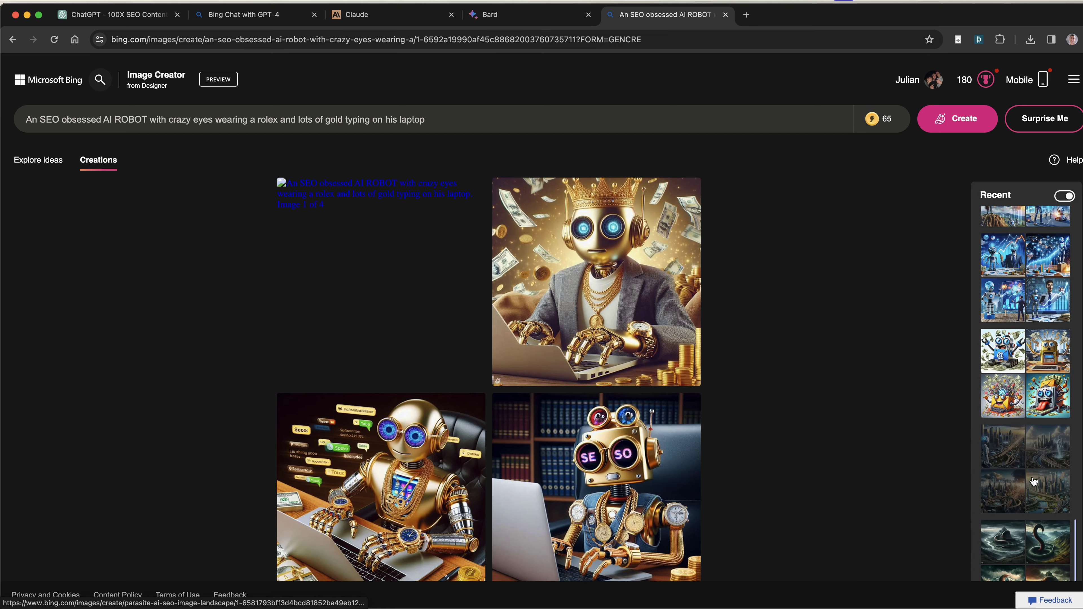
{"action": "scroll", "coordinate": [1024, 426], "scroll_direction": "down", "scroll_amount": 1}
{"action": "scroll", "coordinate": [1022, 419], "scroll_direction": "up", "scroll_amount": 10}
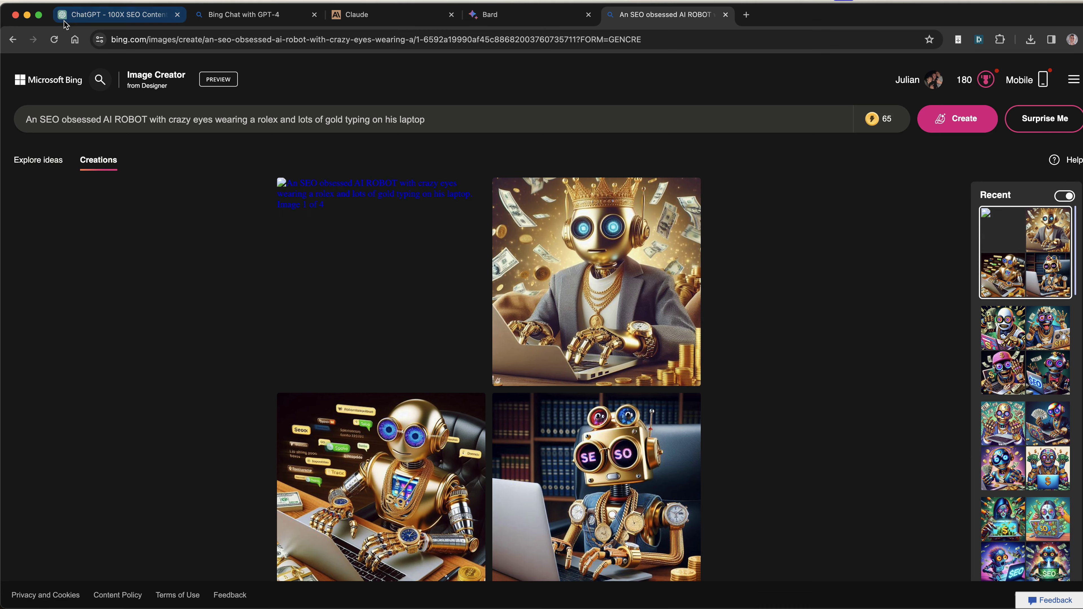
- Move the ChatGPT tab to fourth place, then return to the gold robot image results
{"action": "left_click_drag", "start_coordinate": [65, 23], "coordinate": [478, 14]}
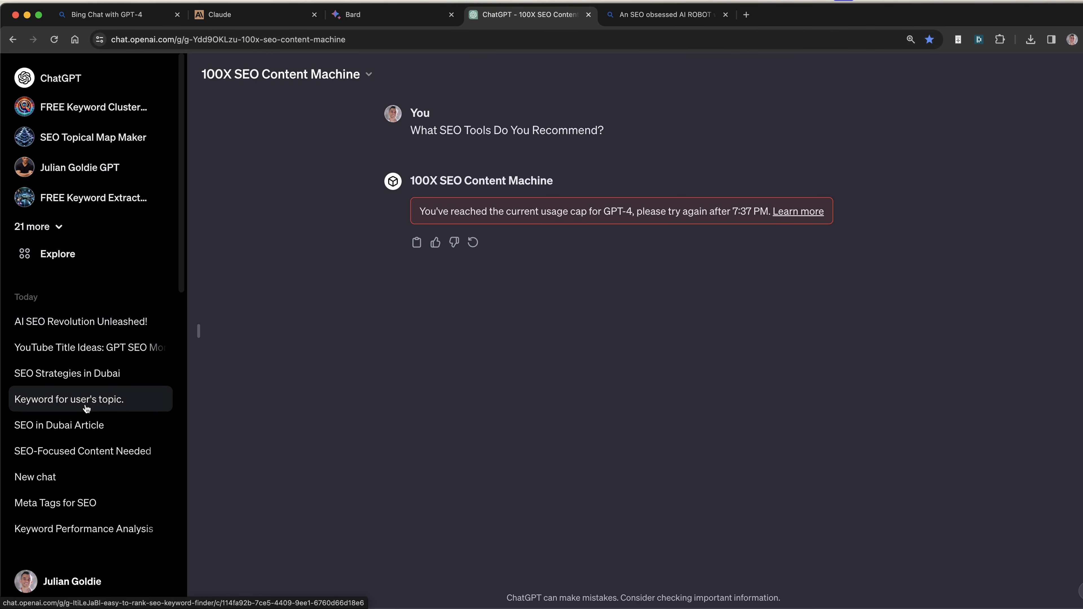
{"action": "scroll", "coordinate": [145, 397], "scroll_direction": "down", "scroll_amount": 2}
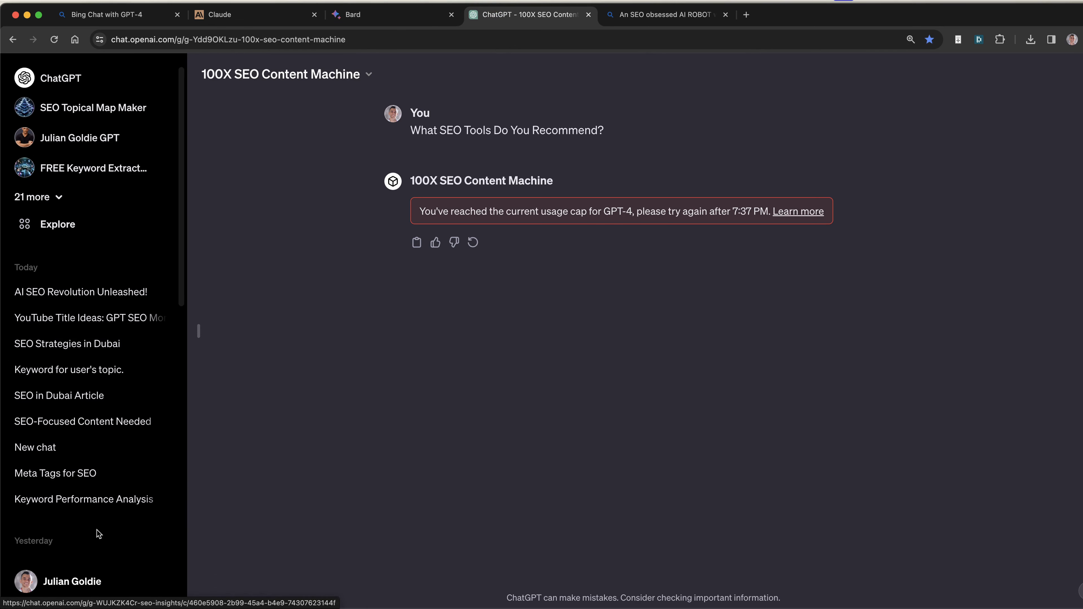
{"action": "scroll", "coordinate": [92, 358], "scroll_direction": "up", "scroll_amount": 2}
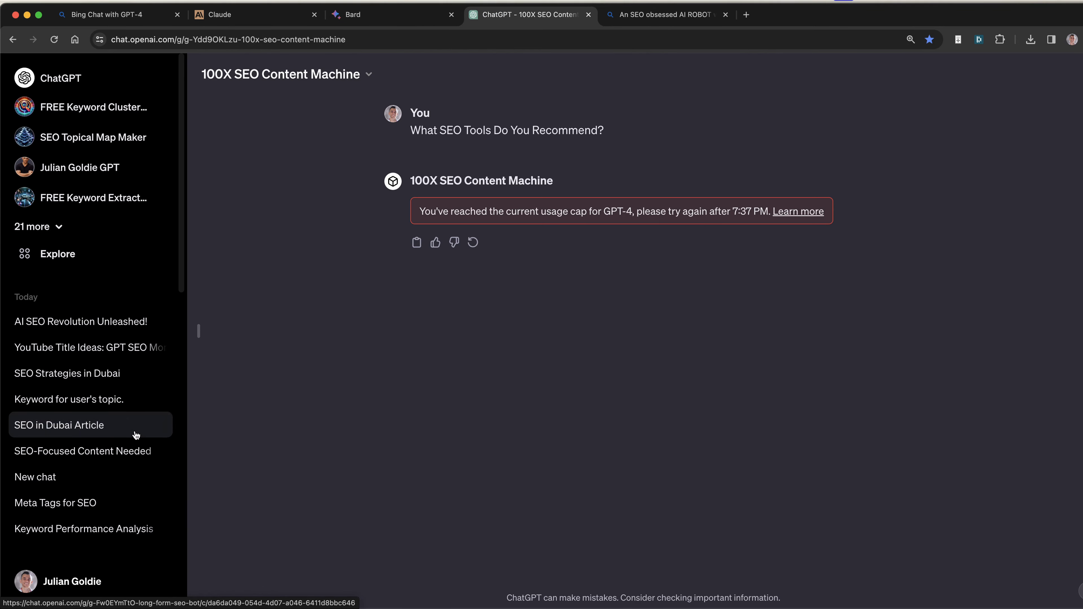
{"action": "left_click", "coordinate": [635, 22]}
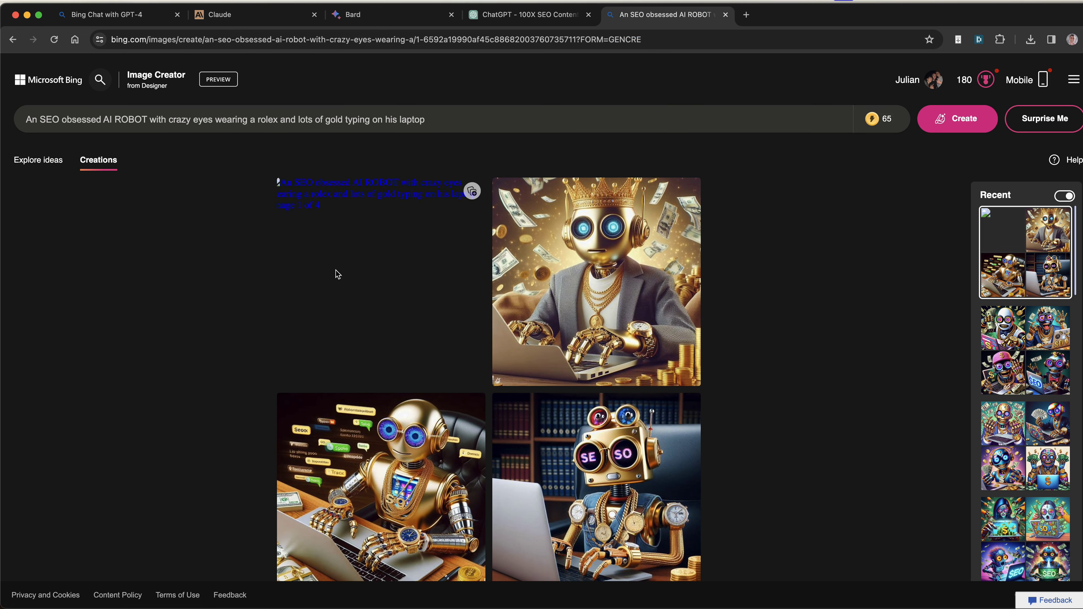
{"action": "left_click", "coordinate": [527, 14]}
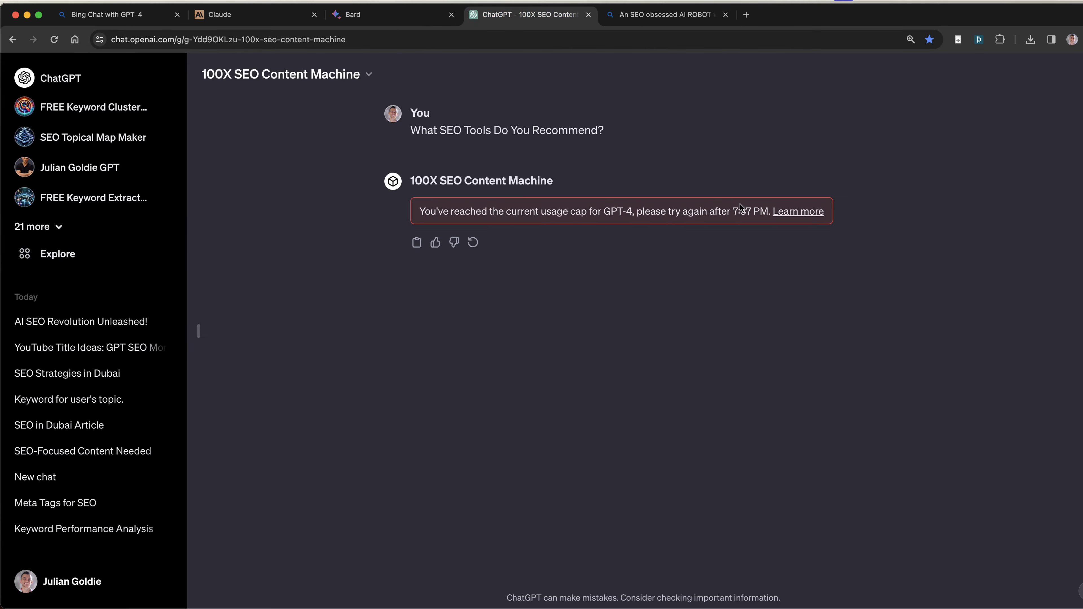
{"action": "left_click", "coordinate": [694, 16]}
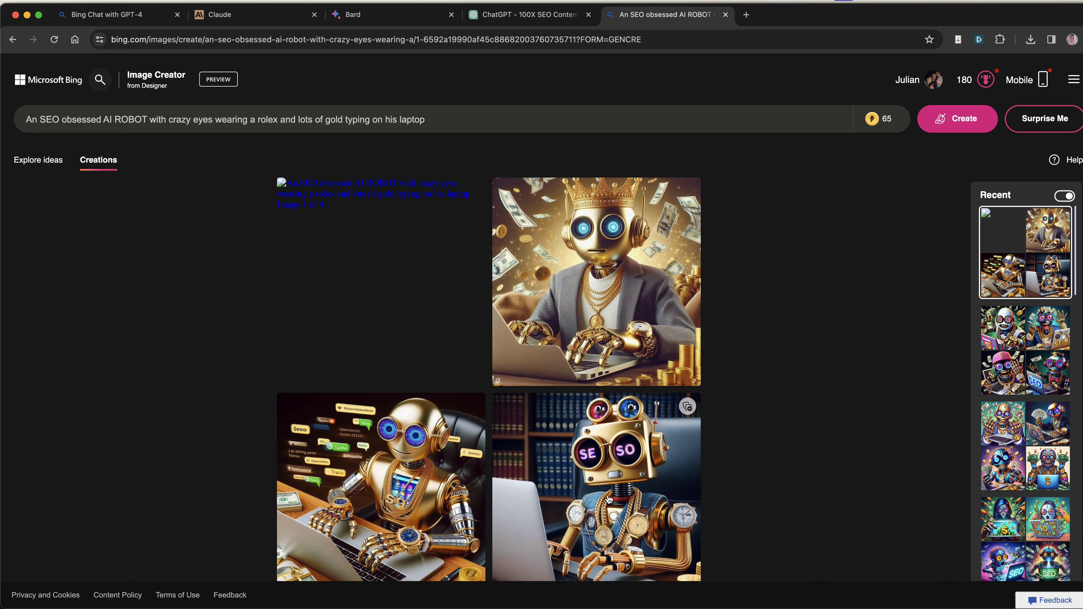
- Reopen the earlier money-crazy SEO robot image set and select its whole prompt
{"action": "left_click", "coordinate": [388, 119]}
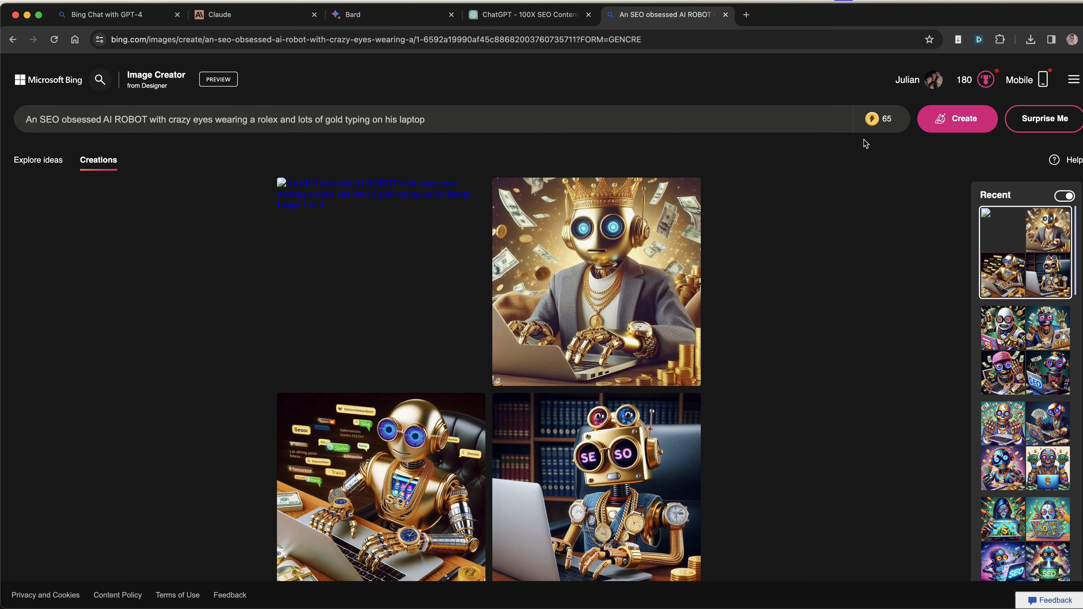
{"action": "mouse_move", "coordinate": [869, 169]}
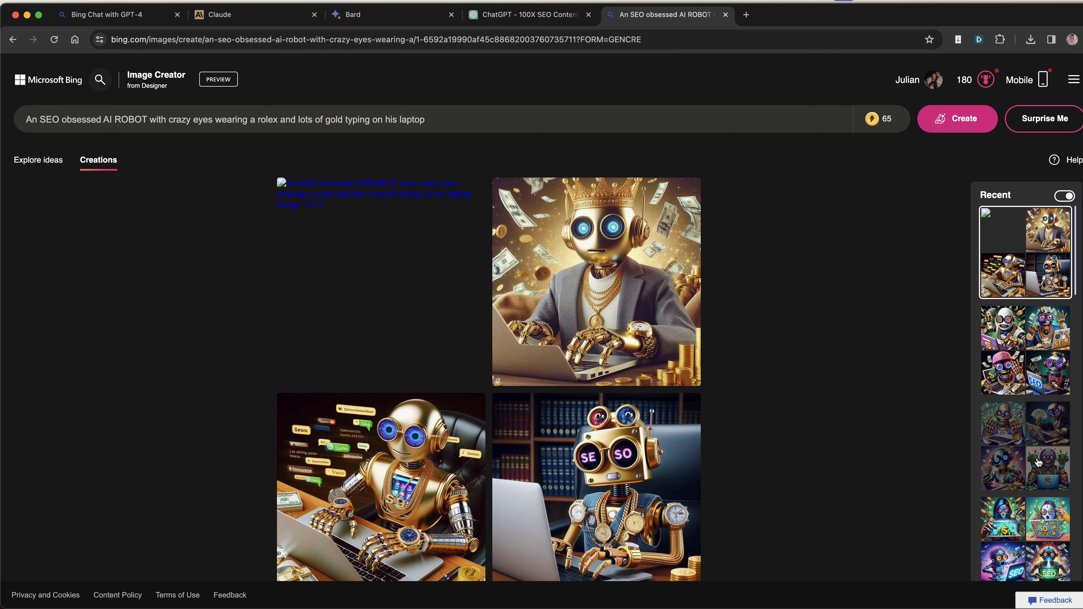
{"action": "scroll", "coordinate": [1023, 459], "scroll_direction": "down", "scroll_amount": 6}
{"action": "scroll", "coordinate": [1022, 459], "scroll_direction": "down", "scroll_amount": 2}
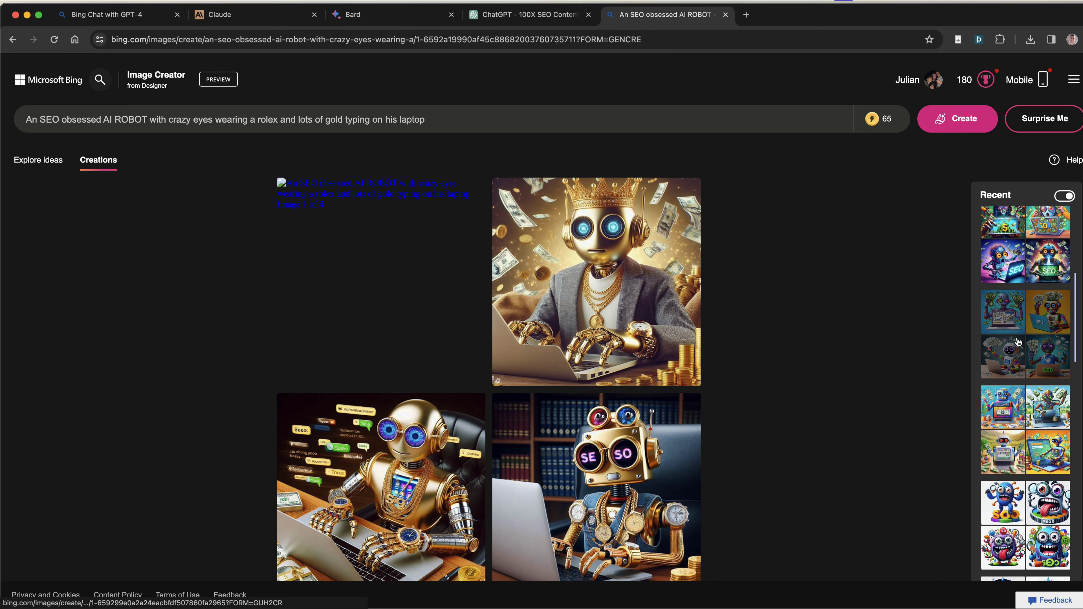
{"action": "scroll", "coordinate": [1006, 476], "scroll_direction": "up", "scroll_amount": 8}
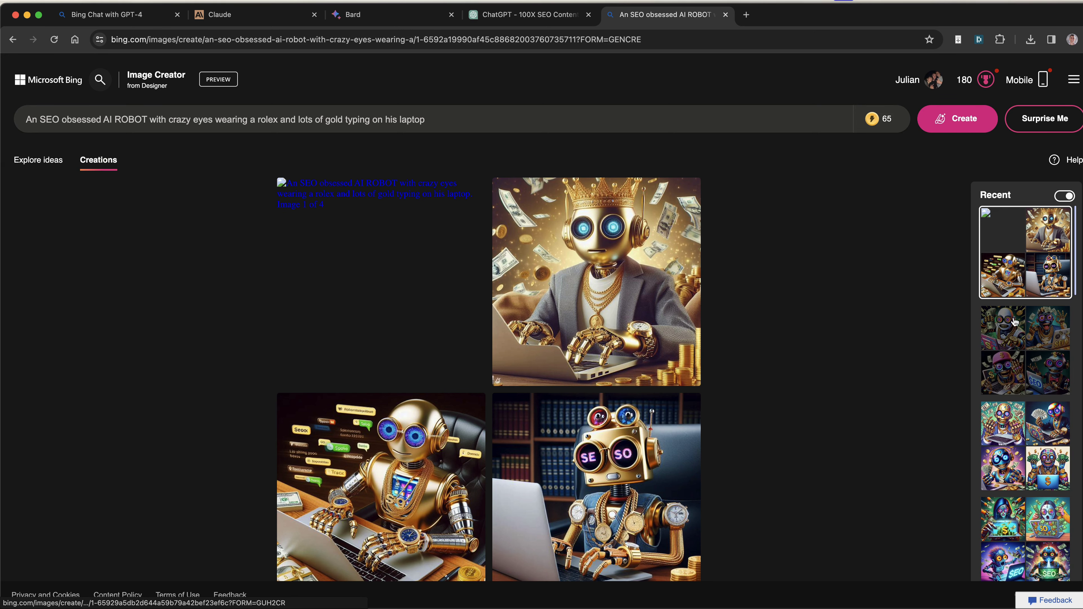
{"action": "left_click", "coordinate": [1017, 348]}
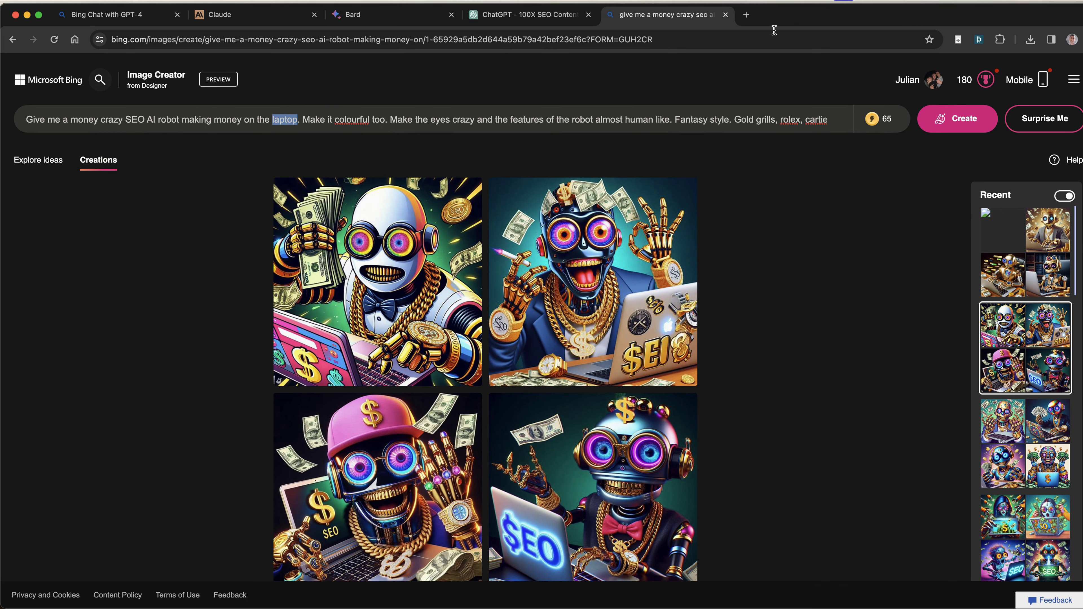
{"action": "left_click", "coordinate": [851, 363]}
{"action": "left_click", "coordinate": [1022, 354]}
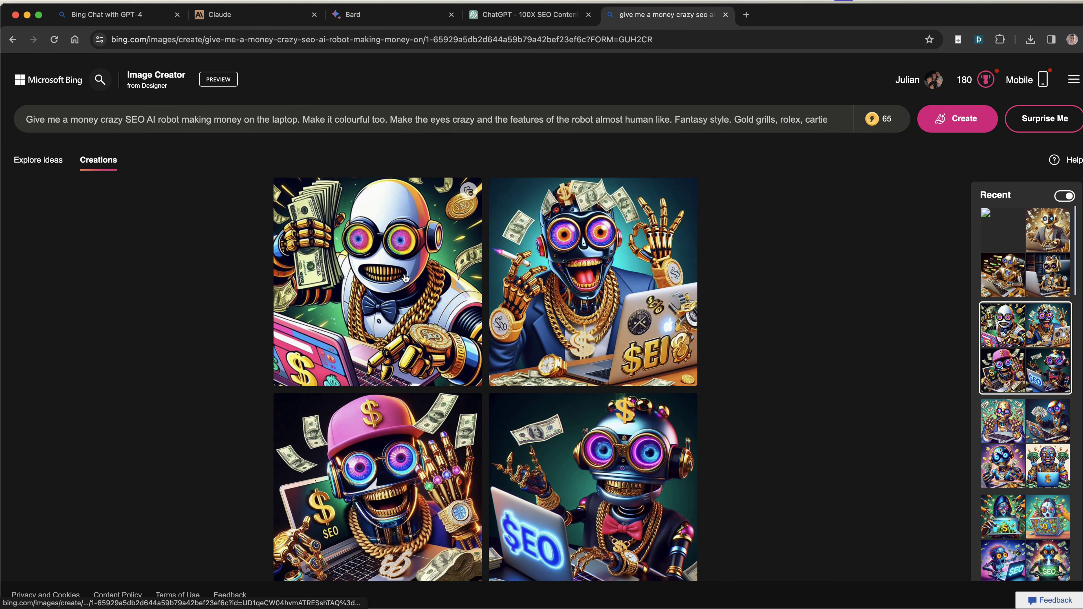
{"action": "triple_click", "coordinate": [126, 119]}
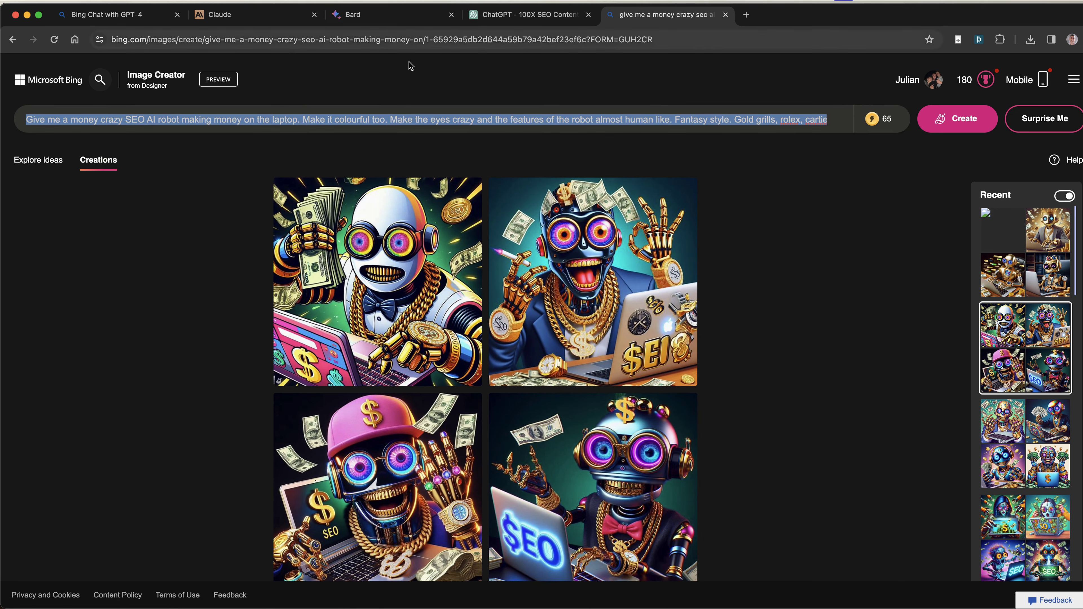
{"action": "triple_click", "coordinate": [546, 119]}
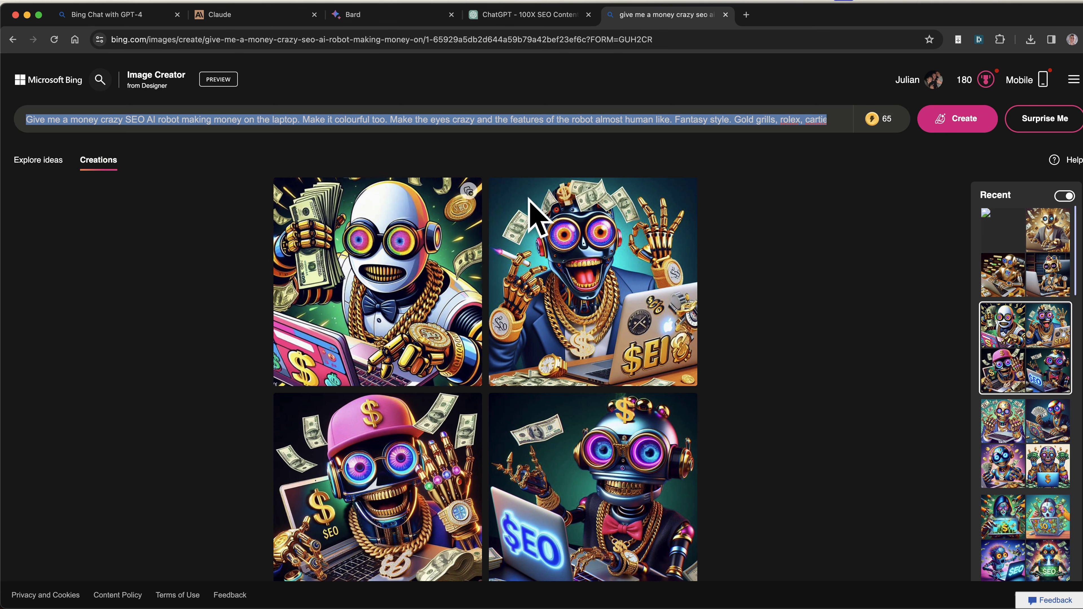
{"action": "left_click", "coordinate": [728, 320]}
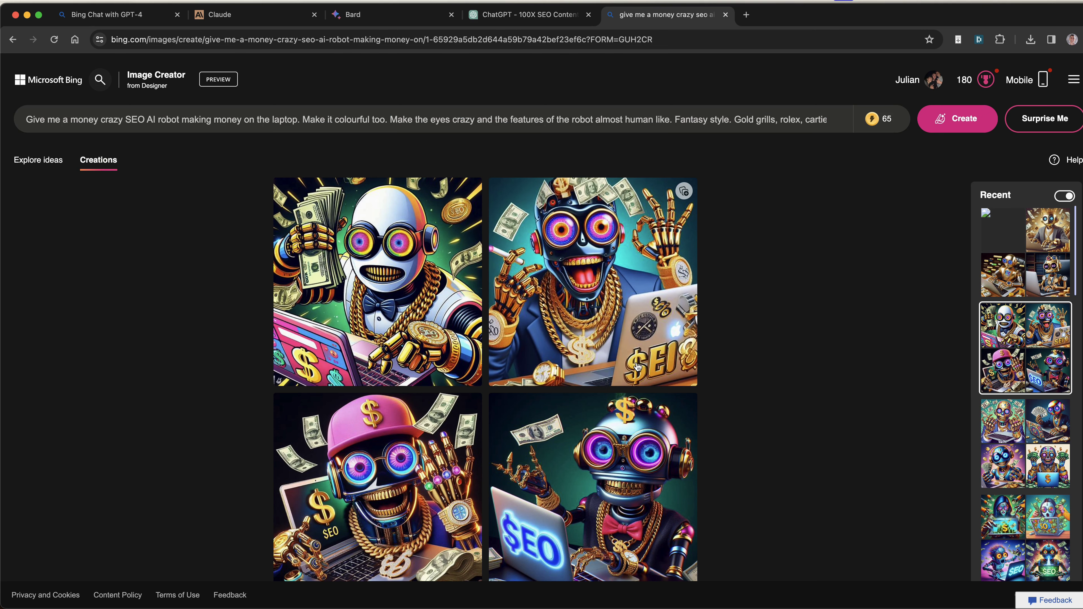
- Step through the tabs to ChatGPT, then come back to the money-crazy robot images
{"action": "key", "text": "super+1"}
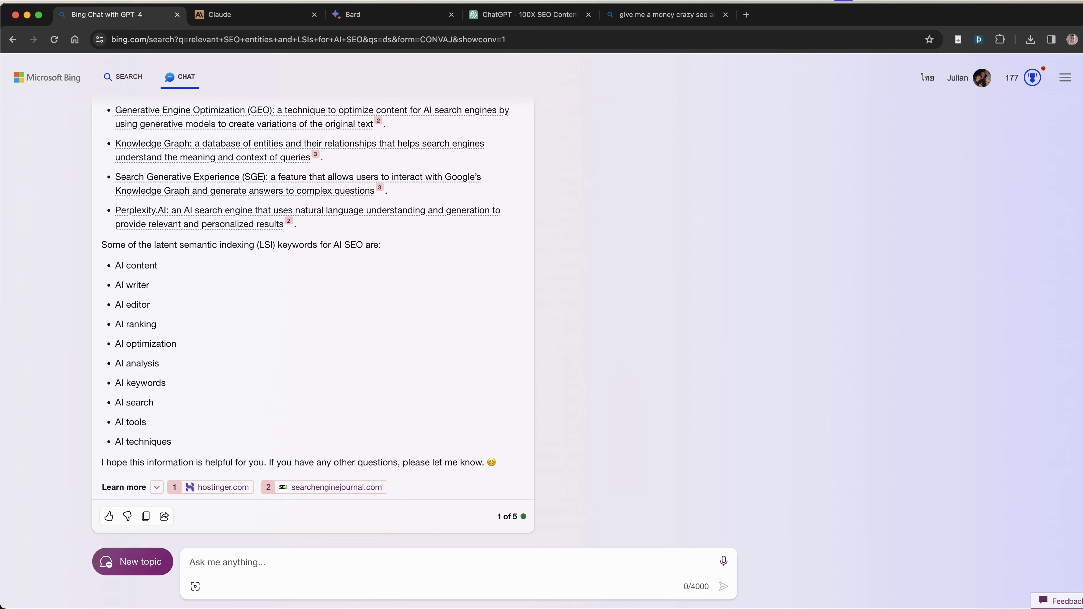
{"action": "key", "text": "ctrl+Tab"}
{"action": "key", "text": "ctrl+Tab"}
{"action": "key", "text": "ctrl+Tab"}
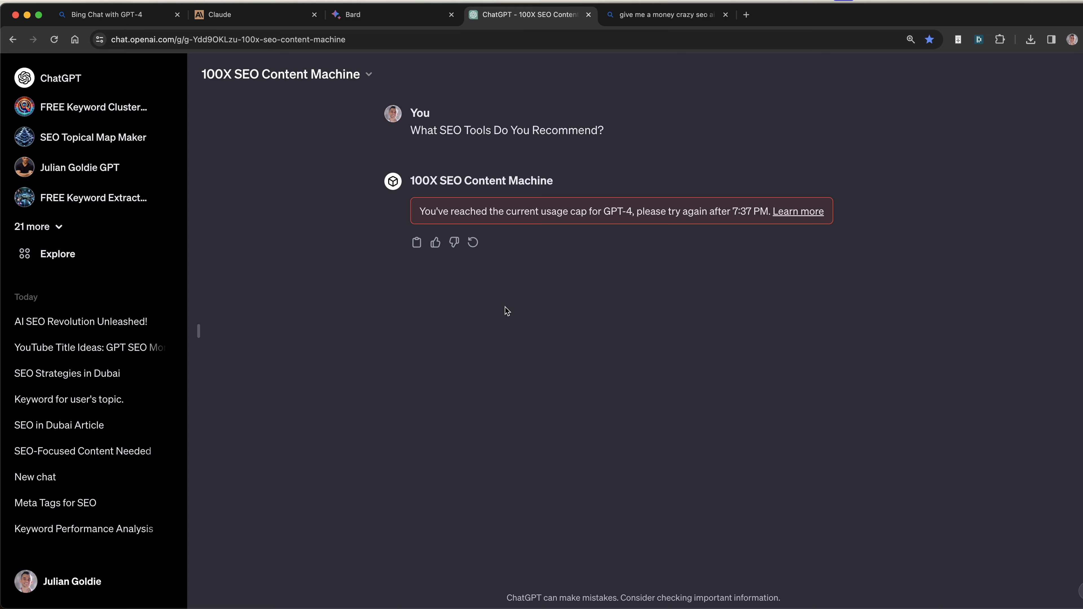
{"action": "left_click", "coordinate": [704, 14]}
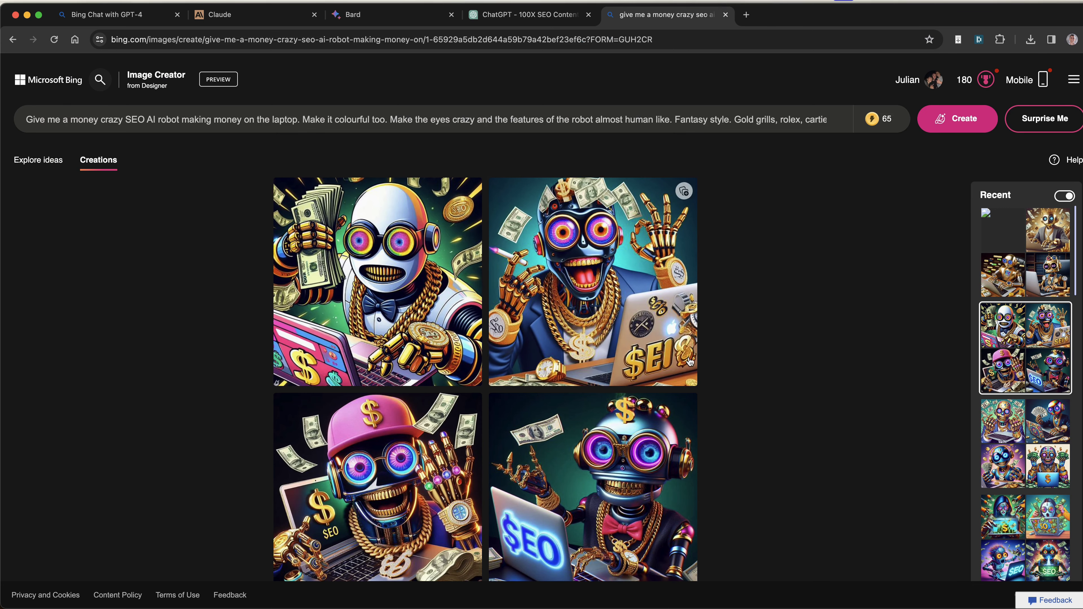
{"action": "scroll", "coordinate": [960, 431], "scroll_direction": "down", "scroll_amount": 1}
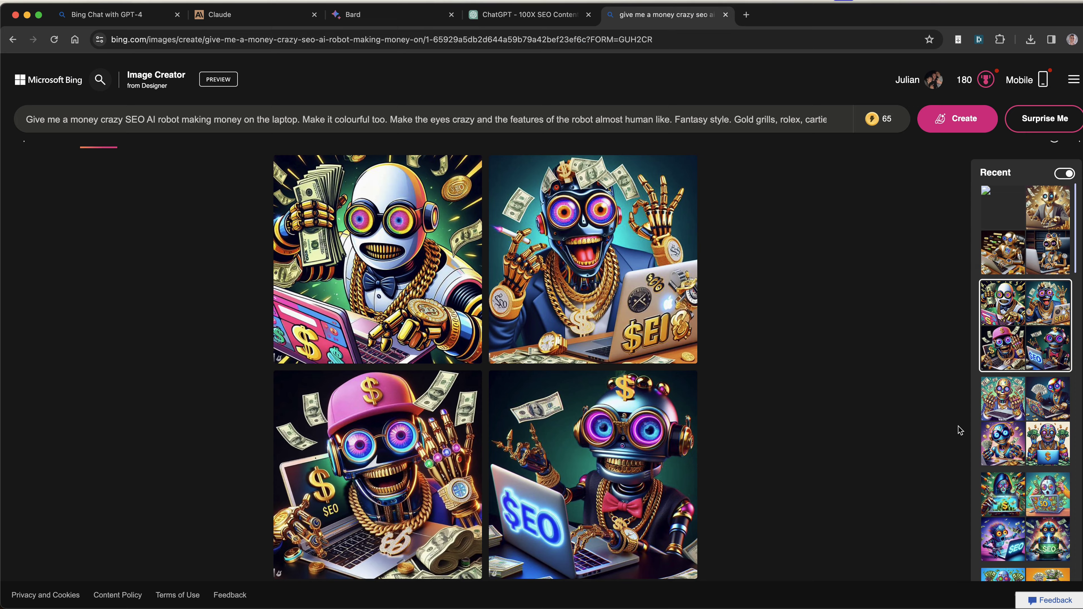
{"action": "scroll", "coordinate": [896, 427], "scroll_direction": "up", "scroll_amount": 1}
- Switch from ChatGPT to the empty Google AI Studio prompt page
{"action": "left_click", "coordinate": [493, 10]}
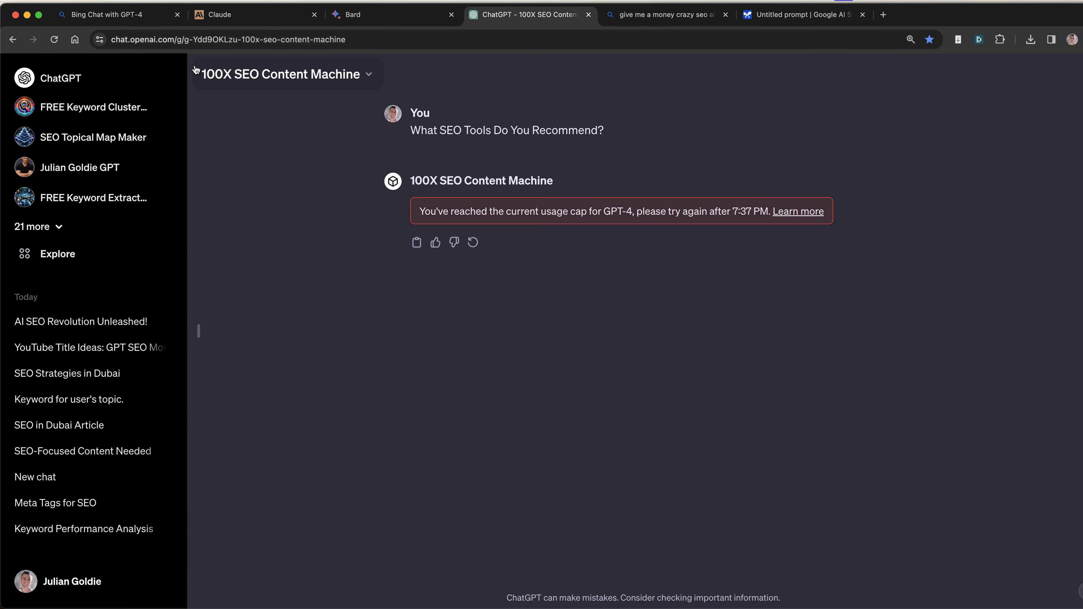
{"action": "left_click", "coordinate": [790, 15]}
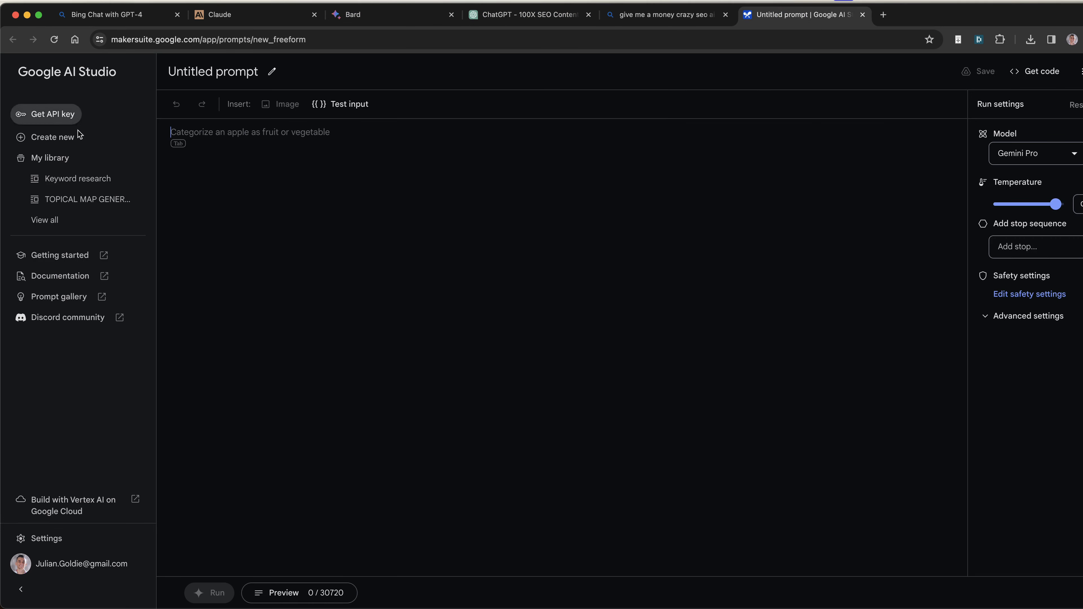
{"action": "left_click", "coordinate": [755, 226]}
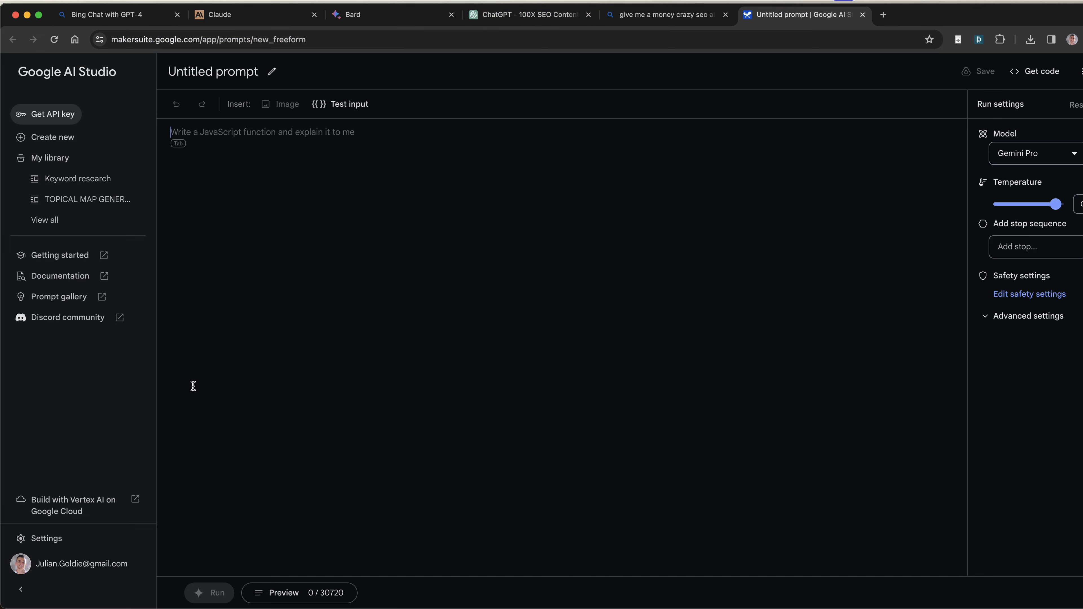
- Highlight ChatGPT's GPT-4 usage-cap message and mistakes disclaimer in the conversation
{"action": "left_click", "coordinate": [512, 14]}
{"action": "left_click_drag", "start_coordinate": [191, 68], "coordinate": [768, 304]}
{"action": "left_click", "coordinate": [769, 305]}
{"action": "triple_click", "coordinate": [698, 208]}
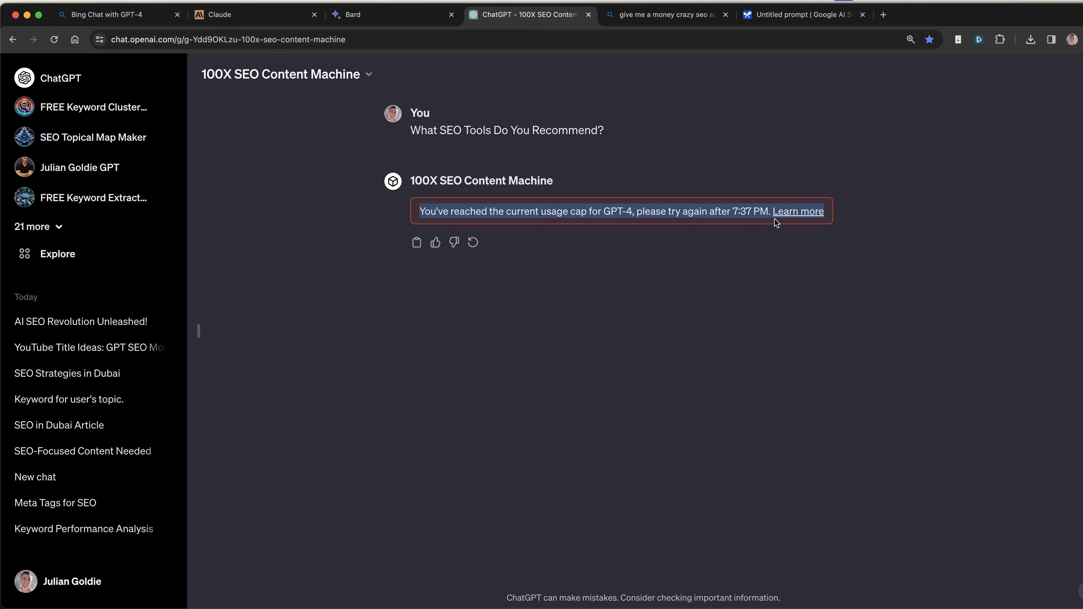
{"action": "triple_click", "coordinate": [562, 321]}
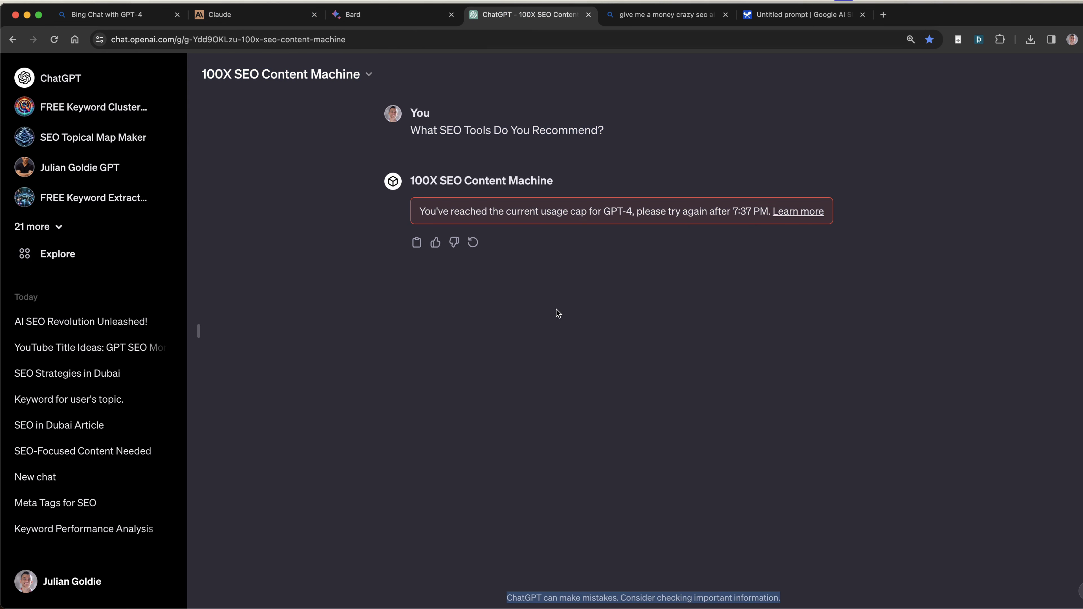
{"action": "left_click", "coordinate": [528, 295]}
{"action": "left_click_drag", "start_coordinate": [401, 204], "coordinate": [624, 208]}
{"action": "left_click", "coordinate": [631, 209]}
- Return to Google AI Studio's empty Untitled prompt using Gemini Pro
{"action": "left_click", "coordinate": [828, 14]}
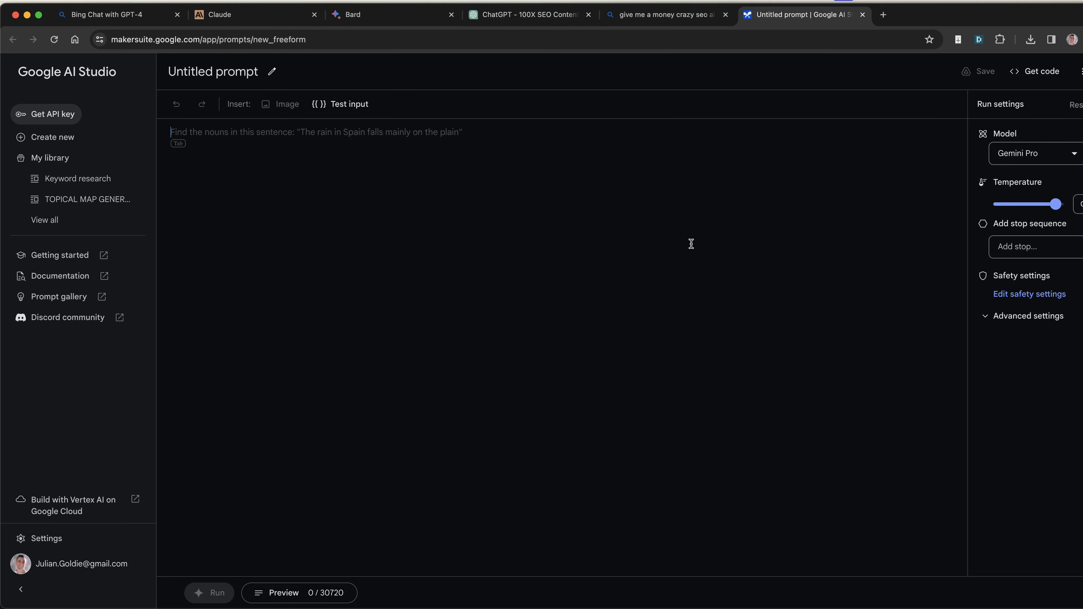
{"action": "left_click", "coordinate": [550, 195]}
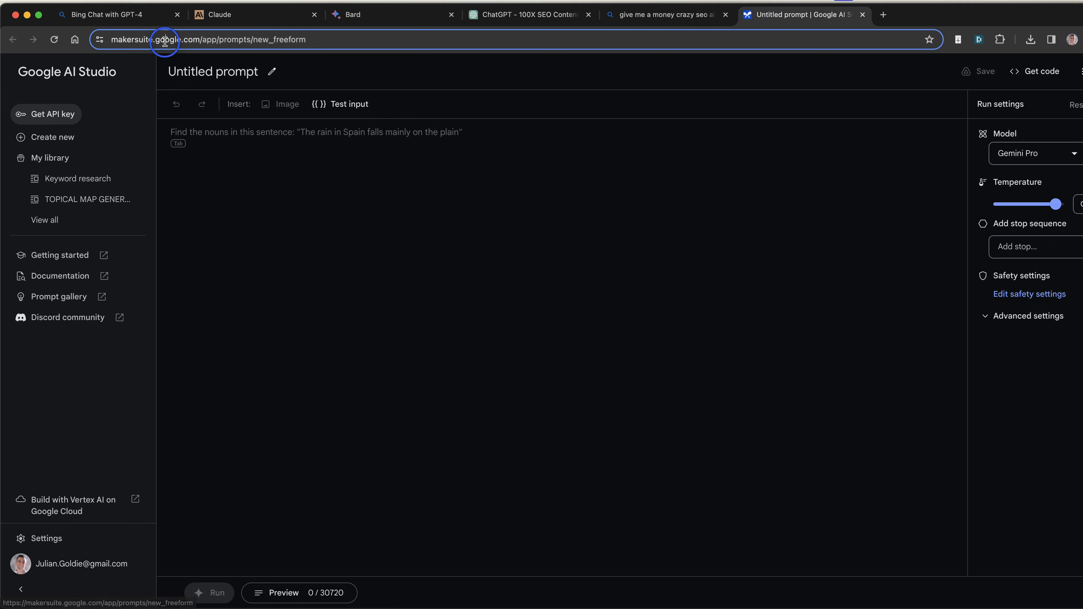
{"action": "left_click", "coordinate": [323, 326]}
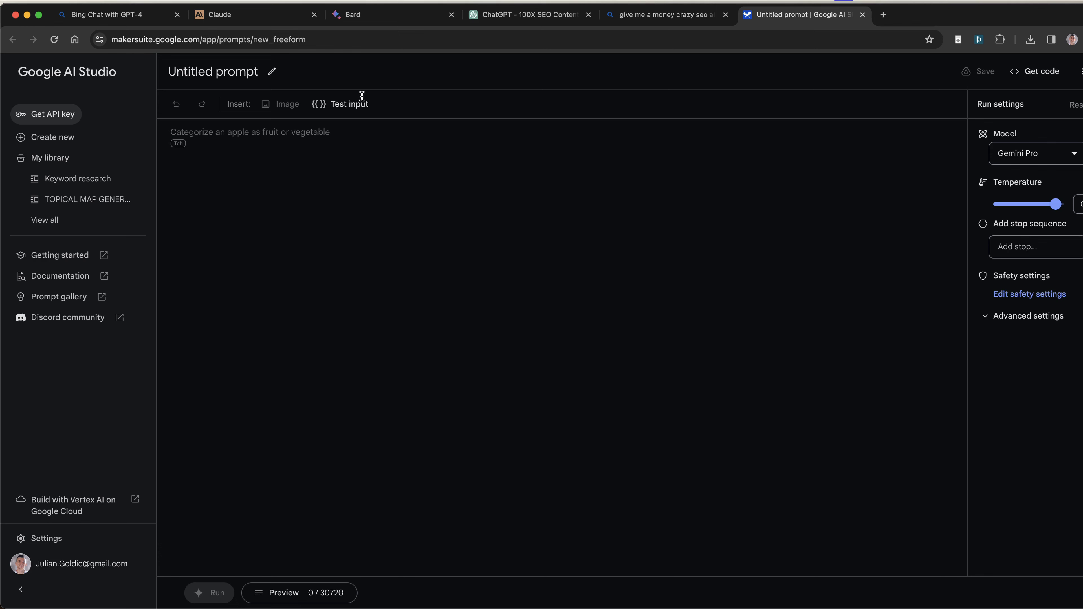
- Leave the saved Keyword research prompt unsaved and start a new freeform prompt
{"action": "left_click", "coordinate": [77, 178]}
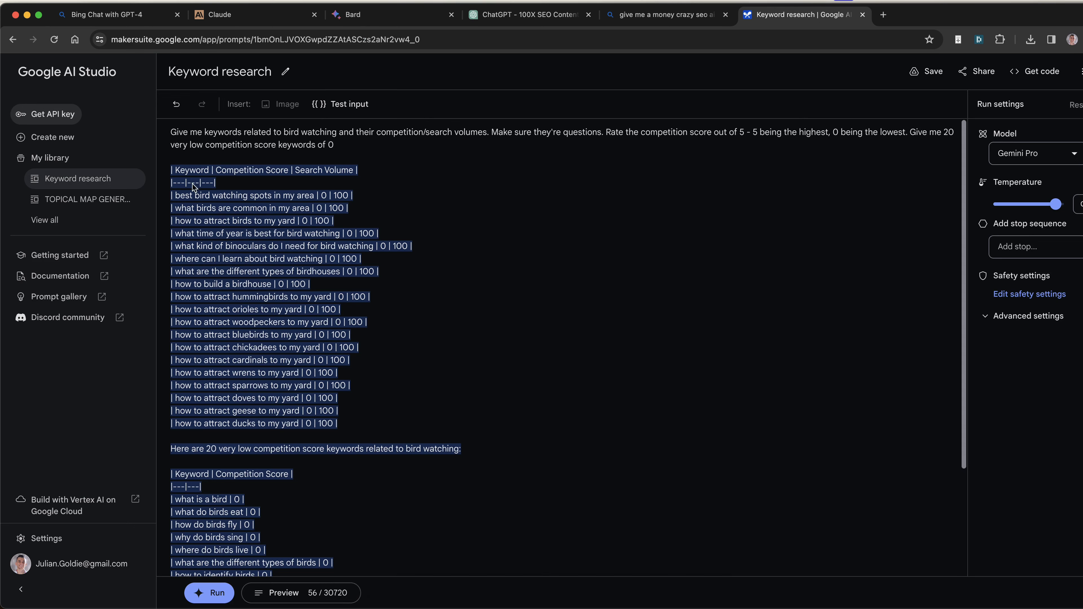
{"action": "left_click", "coordinate": [36, 136]}
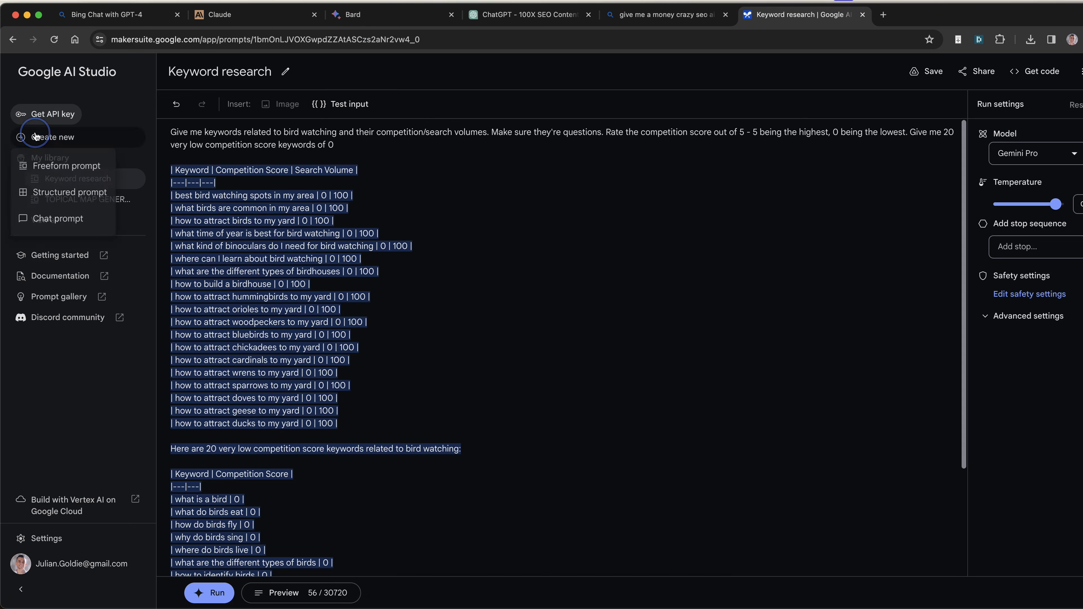
{"action": "left_click", "coordinate": [67, 161]}
{"action": "left_click", "coordinate": [679, 362]}
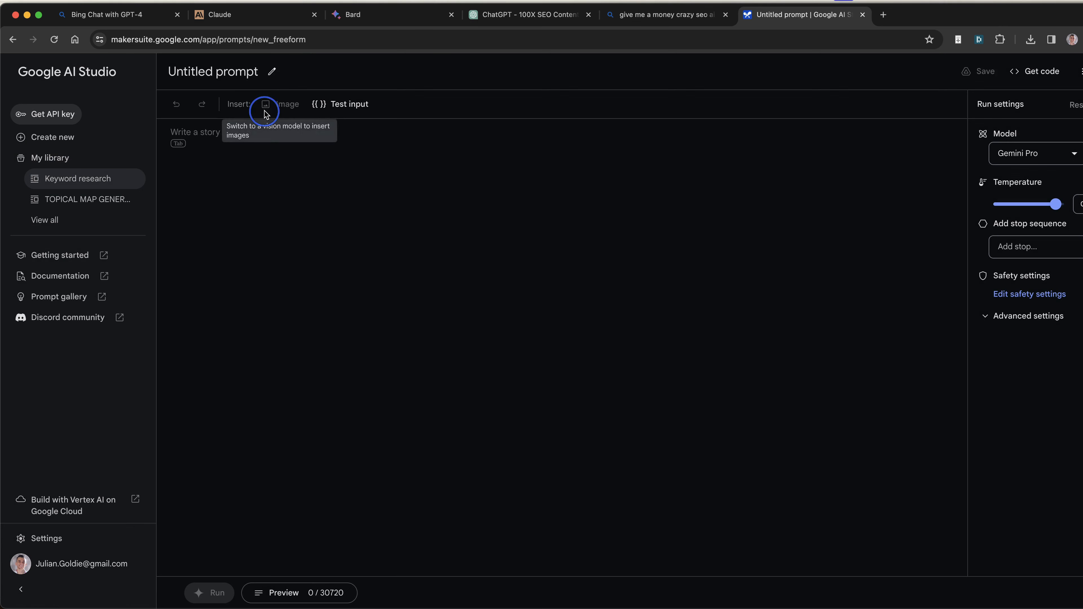
- Switch the freeform prompt's model to Gemini Pro Vision
{"action": "left_click", "coordinate": [723, 260]}
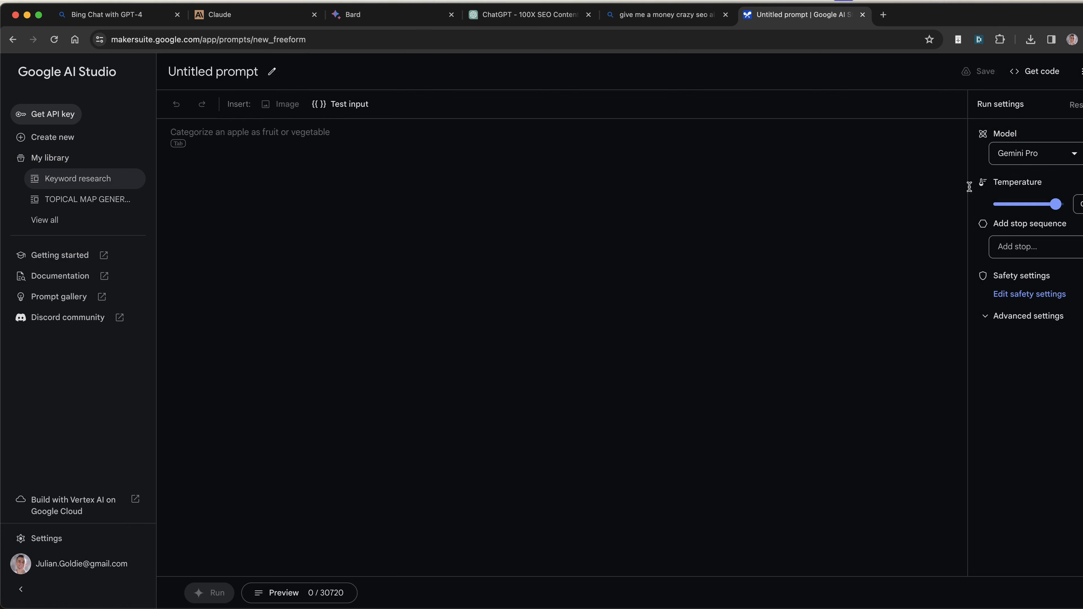
{"action": "left_click", "coordinate": [1041, 154]}
{"action": "left_click", "coordinate": [1000, 208]}
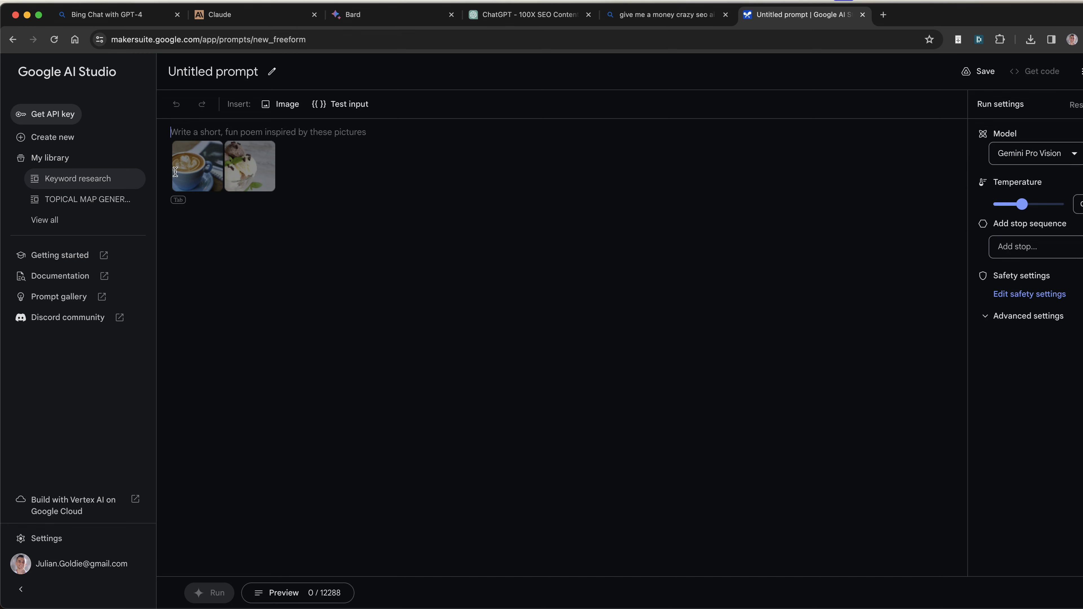
- Upload the money-robot thumbnail into the prompt and remove the duplicate copy
{"action": "left_click", "coordinate": [281, 104]}
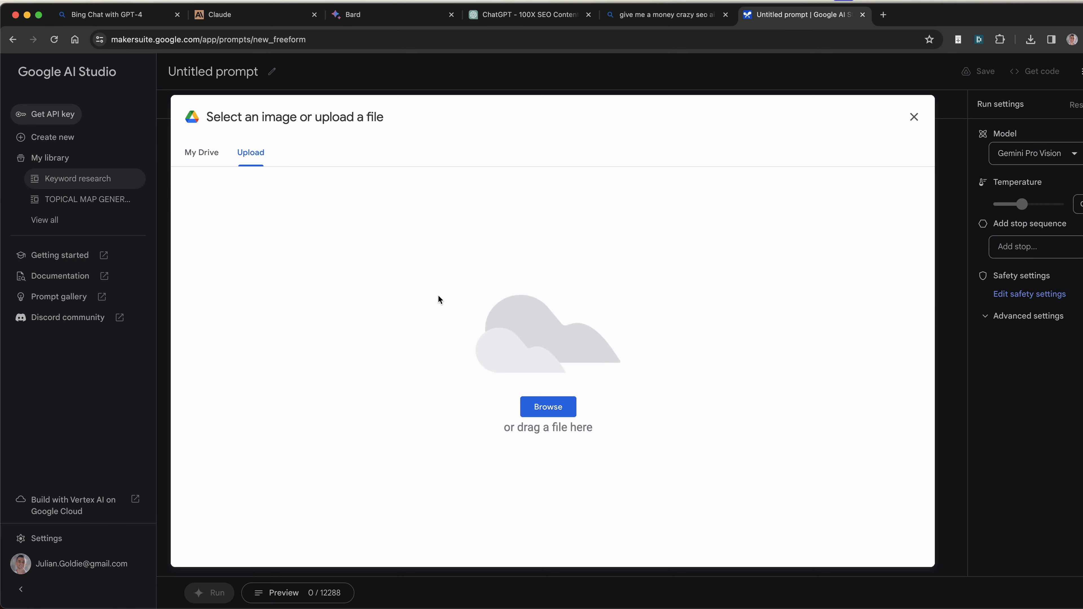
{"action": "left_click", "coordinate": [548, 408]}
{"action": "key", "text": "Return"}
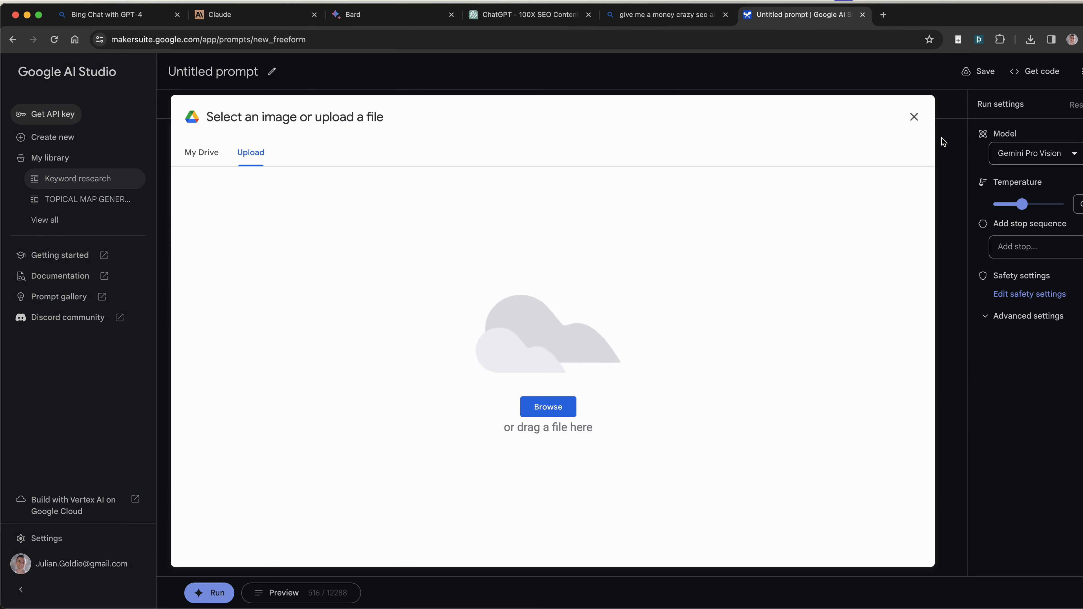
{"action": "left_click", "coordinate": [911, 120]}
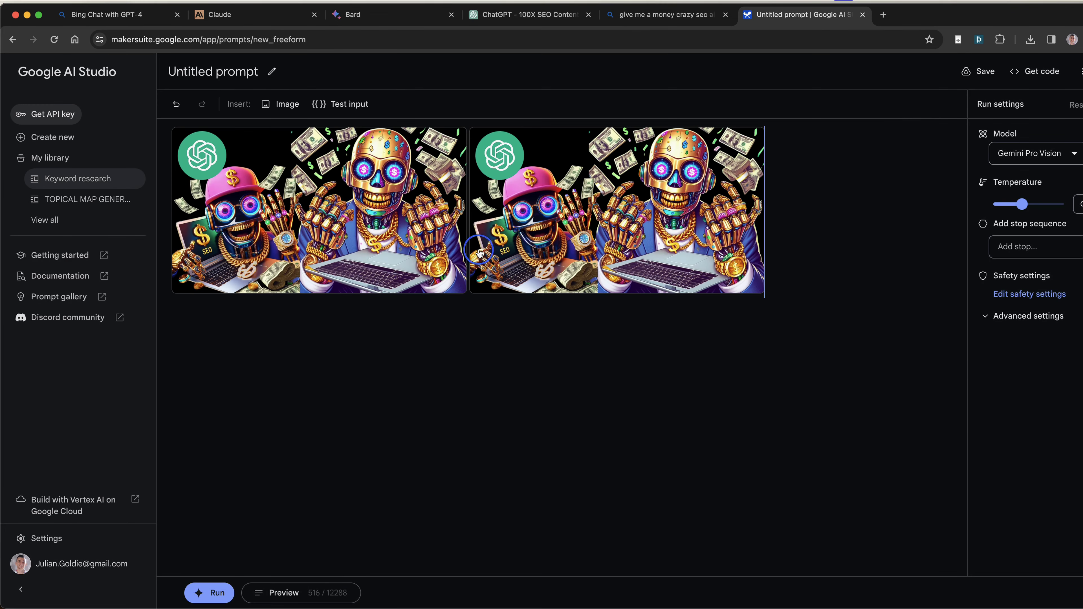
{"action": "key", "text": "BackSpace"}
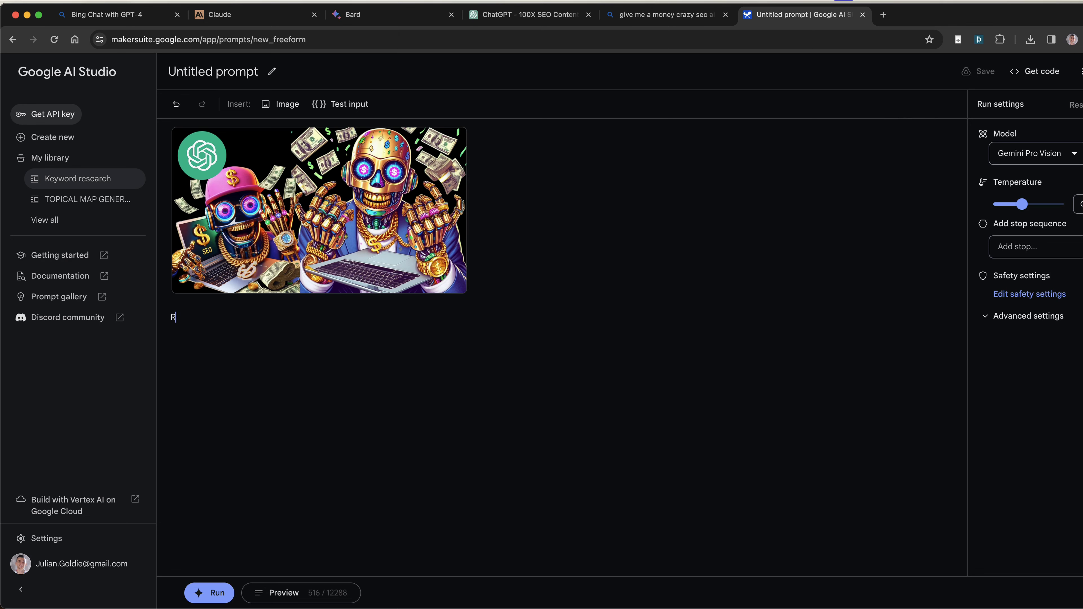
- Ask 'Rate this youtube thumbnail out of 10', run it and highlight the 9/10 rating
{"action": "type", "text": "Rate this youtube thumbnail out of 10"}
{"action": "key", "text": "Return"}
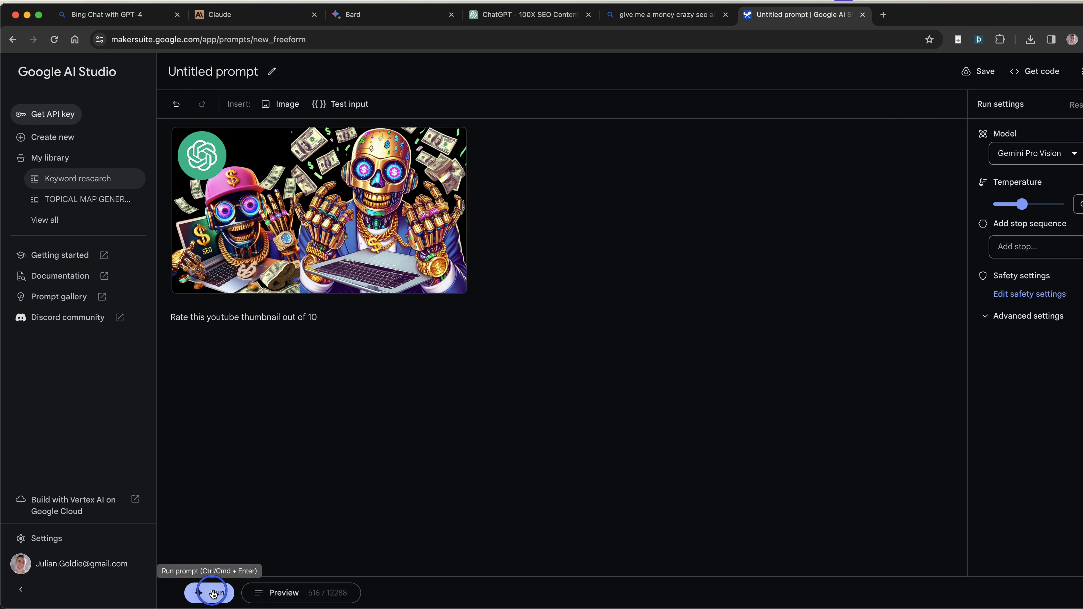
{"action": "left_click", "coordinate": [204, 592]}
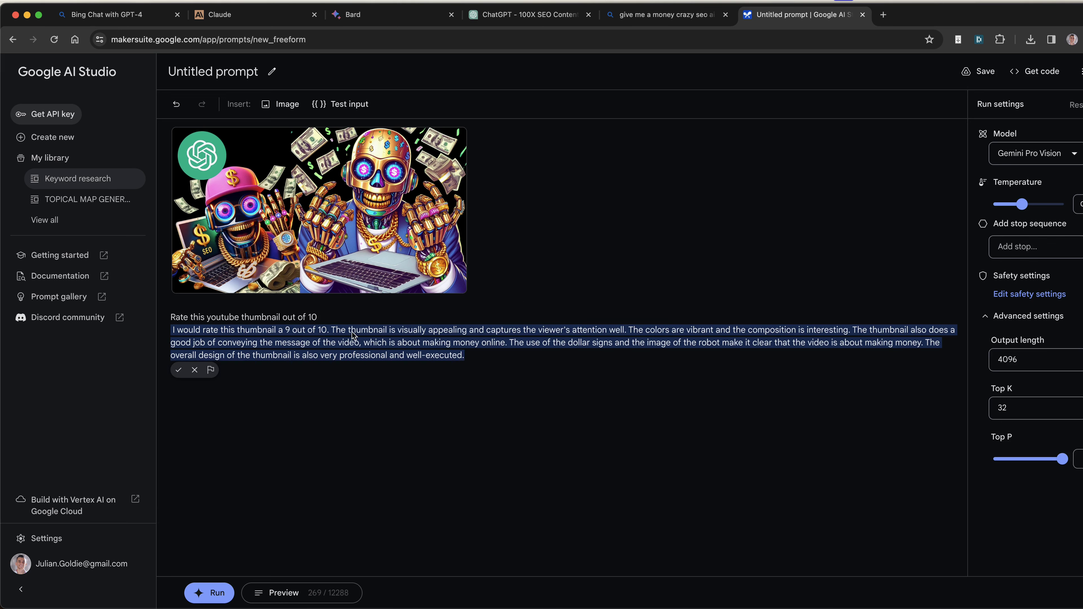
{"action": "left_click_drag", "start_coordinate": [322, 331], "coordinate": [200, 298]}
- Ask the follow-up 'How would you make this youtube thumbnail better?' and run it
{"action": "left_click", "coordinate": [574, 229]}
{"action": "left_click", "coordinate": [370, 387]}
{"action": "type", "text": "How"}
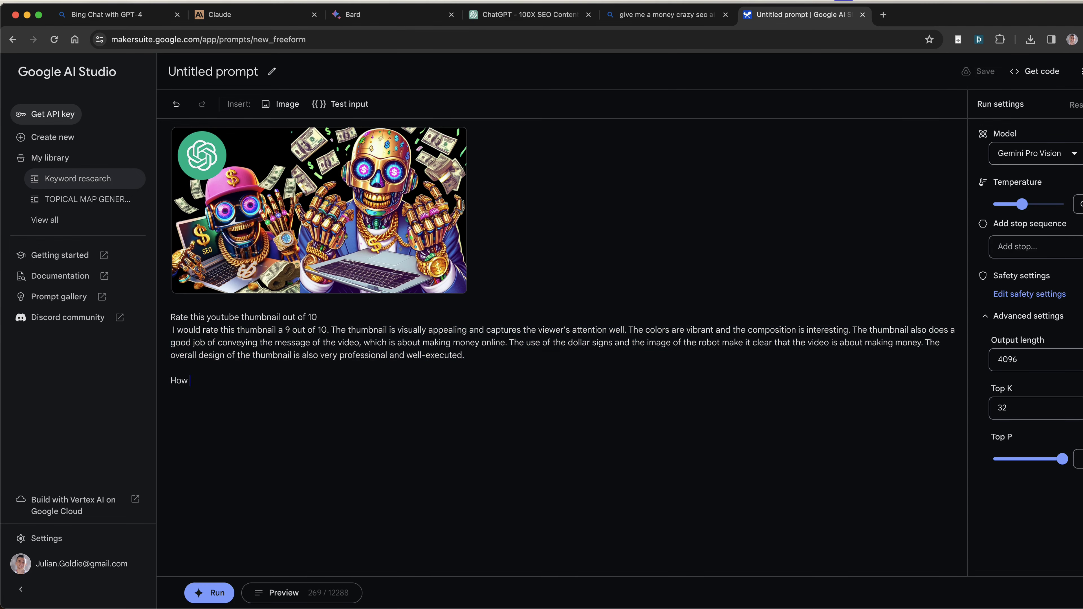
{"action": "type", "text": " would you make this yyooutube thumbnail bette?"}
{"action": "key", "text": "Left"}
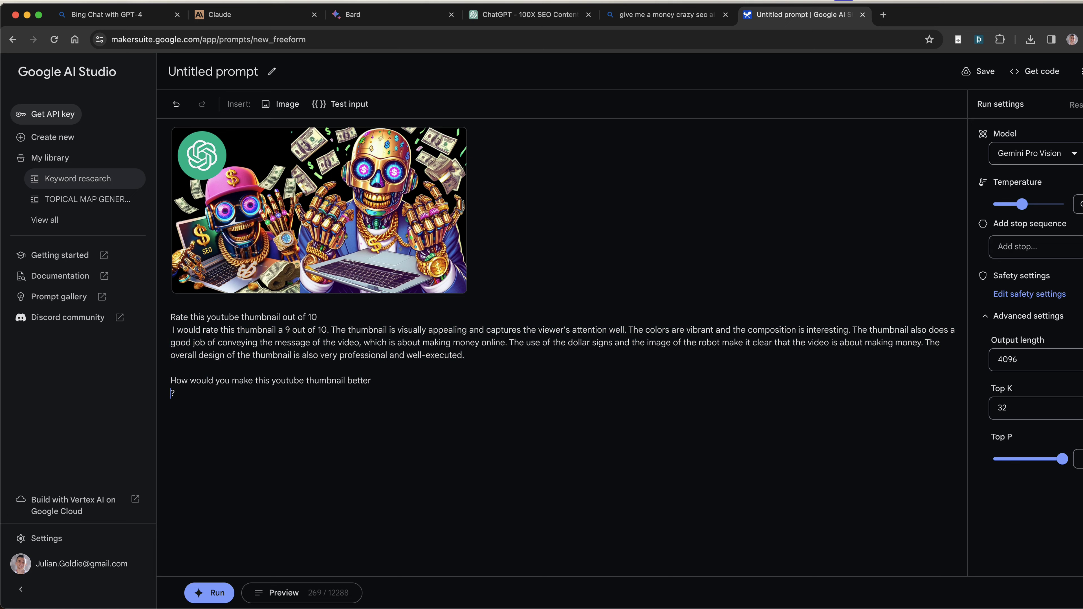
{"action": "type", "text": "r"}
{"action": "key", "text": "super+Return"}
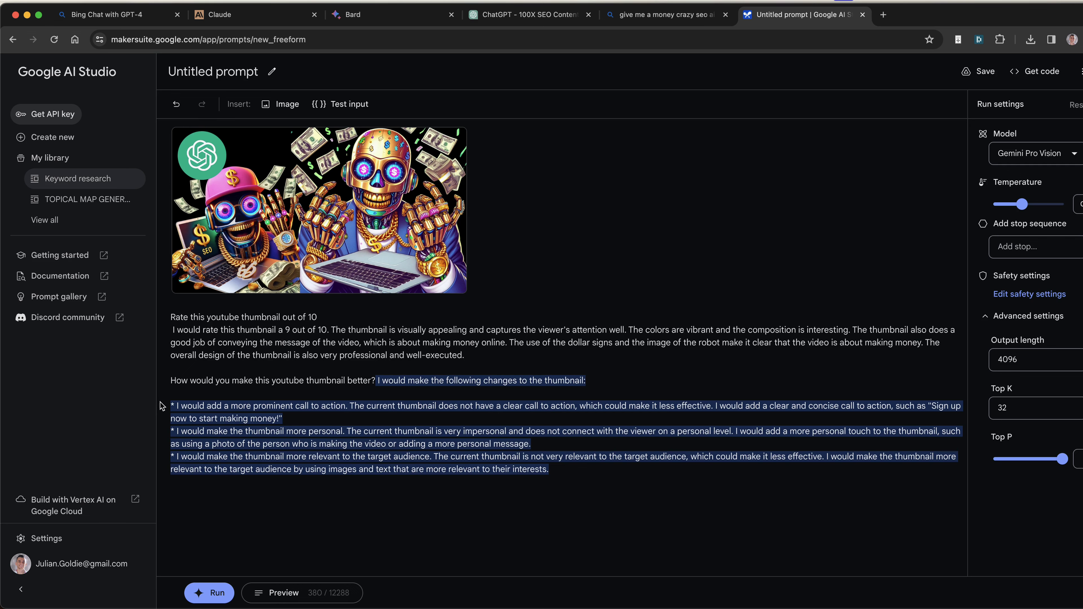
- Highlight the three suggested thumbnail improvements in the response
{"action": "left_click_drag", "start_coordinate": [170, 406], "coordinate": [562, 472]}
{"action": "mouse_move", "coordinate": [400, 409]}
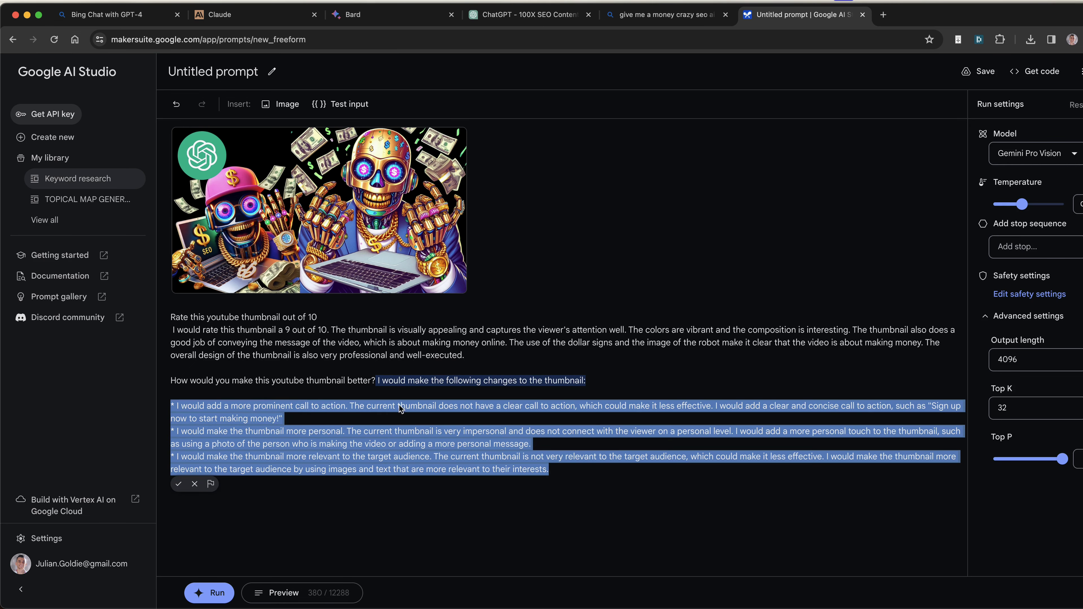
{"action": "key", "text": "Right"}
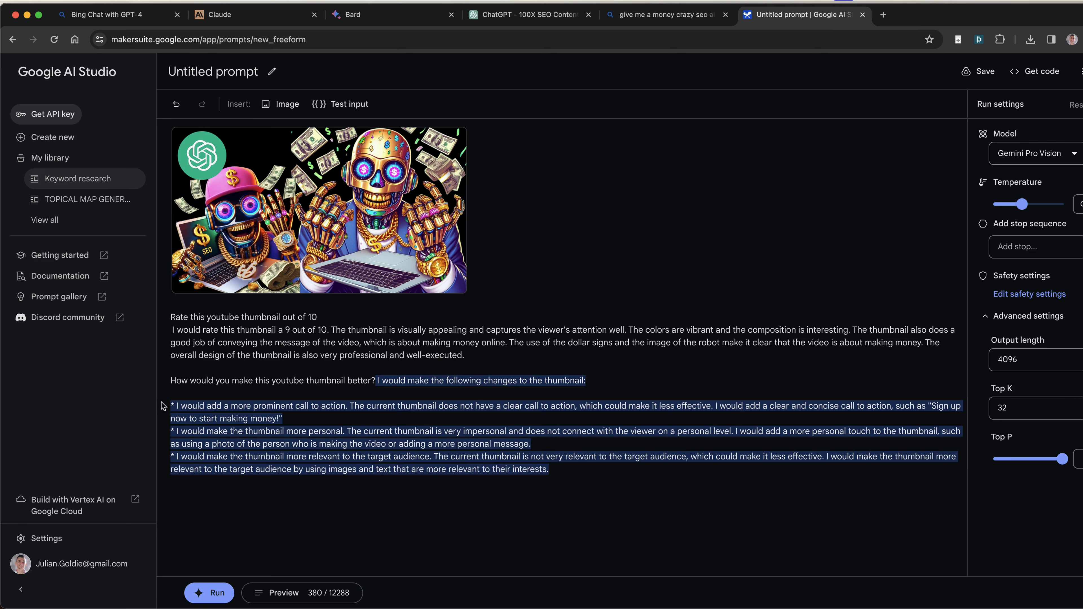
{"action": "left_click_drag", "start_coordinate": [164, 405], "coordinate": [564, 491]}
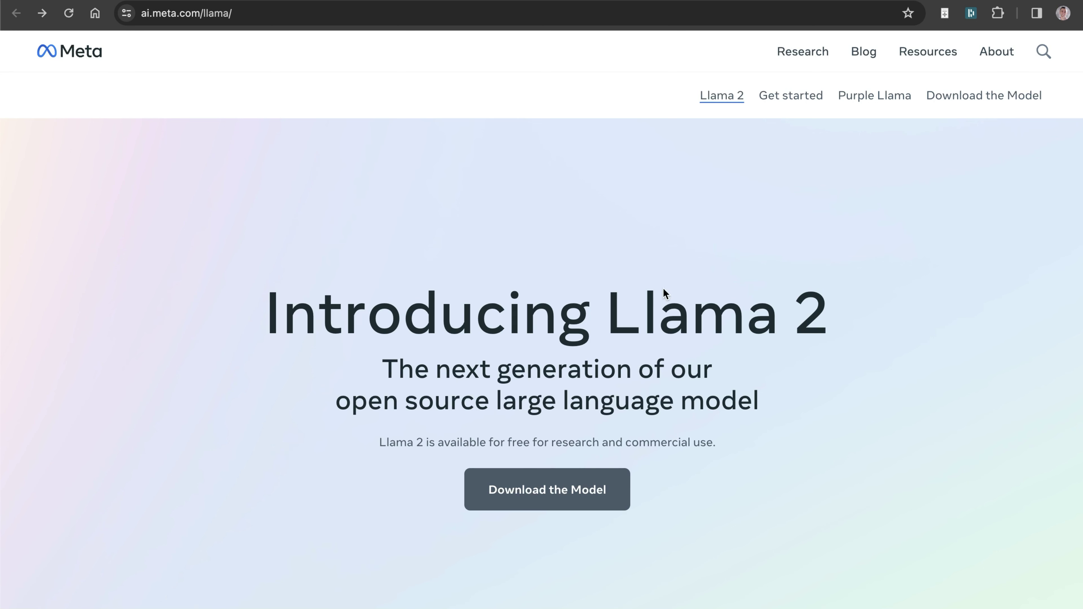
- Open the Llama download request form, enter the requester's first name and accept the terms
{"action": "left_click", "coordinate": [257, 283]}
{"action": "left_click", "coordinate": [917, 329]}
{"action": "left_click", "coordinate": [551, 478]}
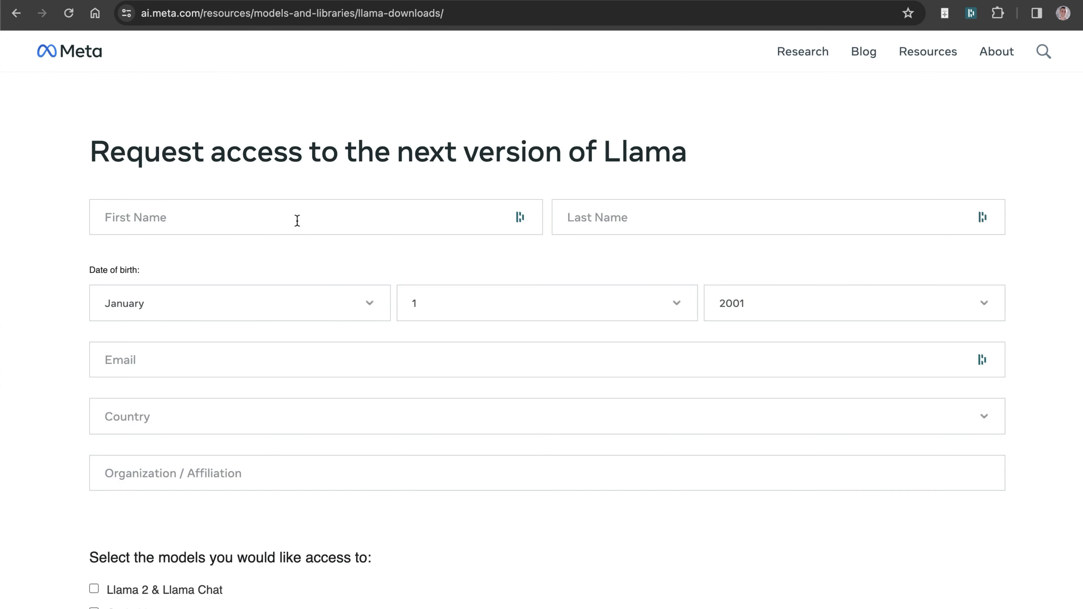
{"action": "left_click", "coordinate": [297, 221]}
{"action": "type", "text": "Juli"}
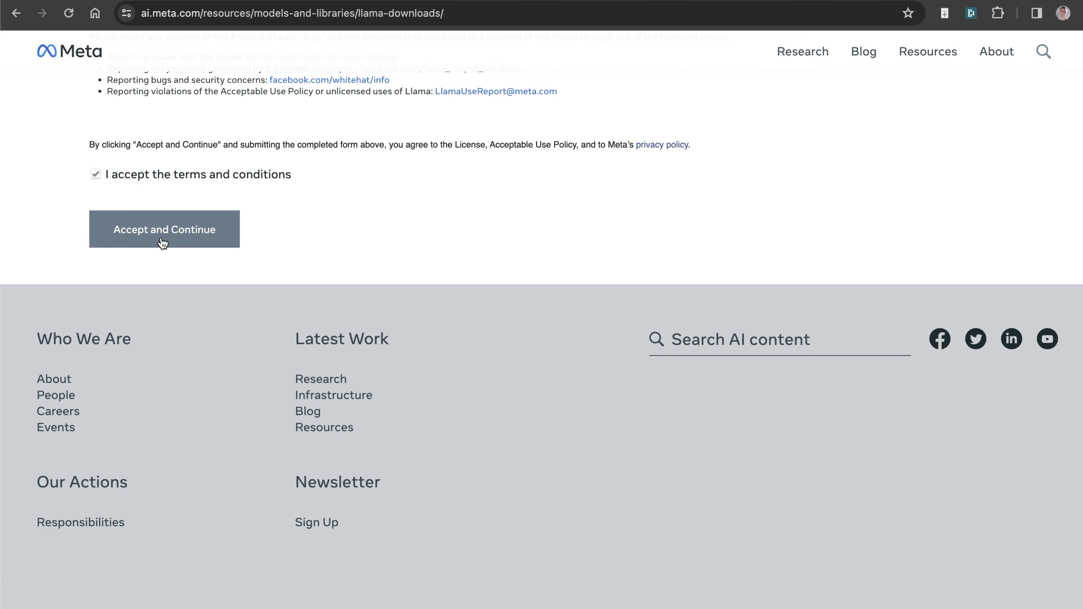
{"action": "left_click", "coordinate": [162, 241]}
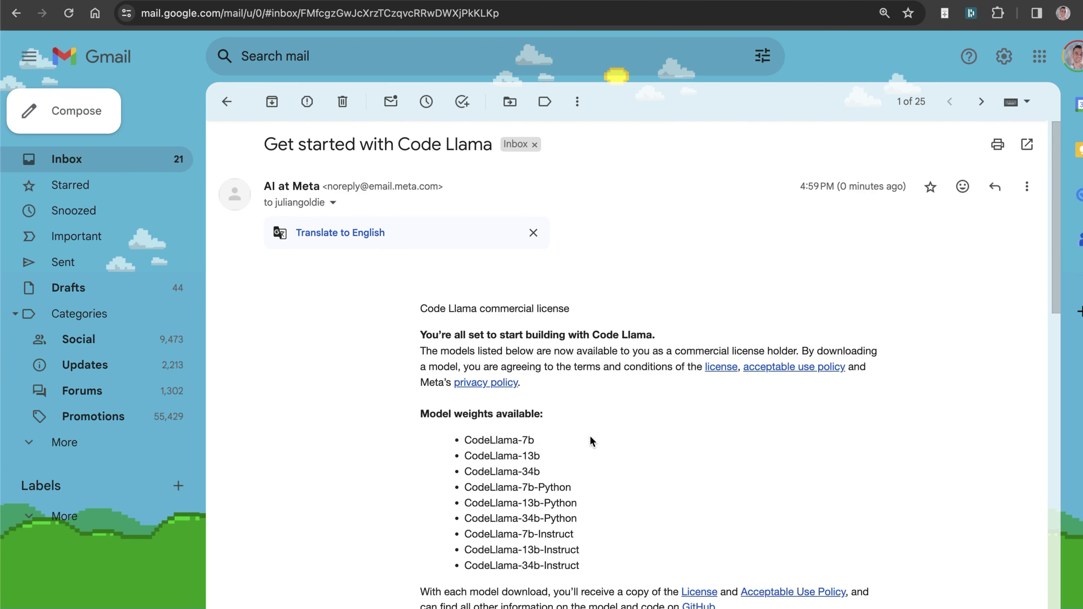
- Read the Code Llama email's license text and model weights list, scrolling down to the download URL
{"action": "scroll", "coordinate": [590, 440], "scroll_direction": "down", "scroll_amount": 2}
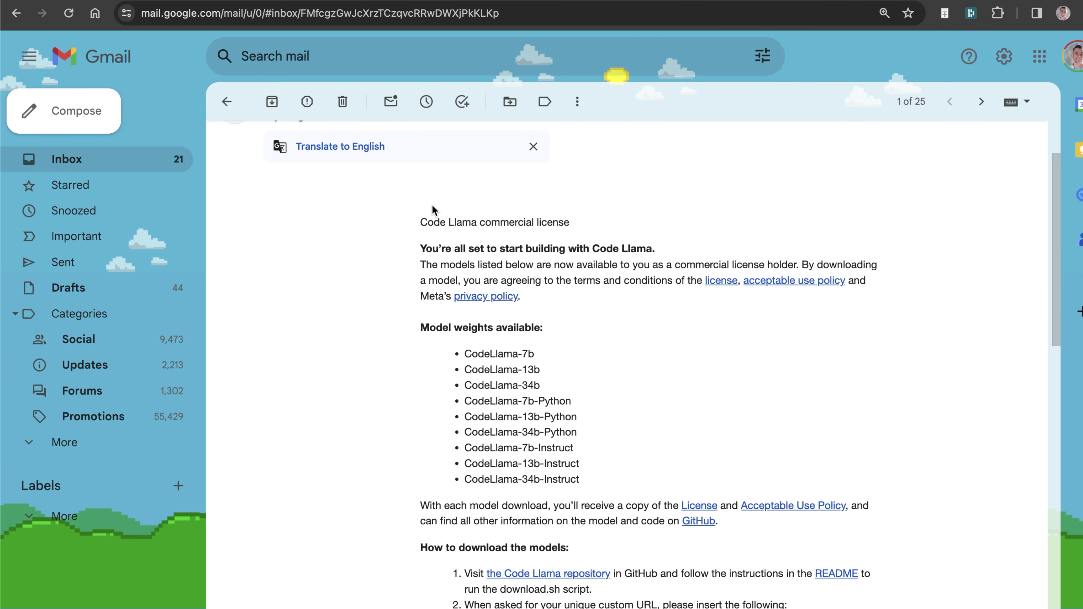
{"action": "left_click_drag", "start_coordinate": [432, 210], "coordinate": [626, 477]}
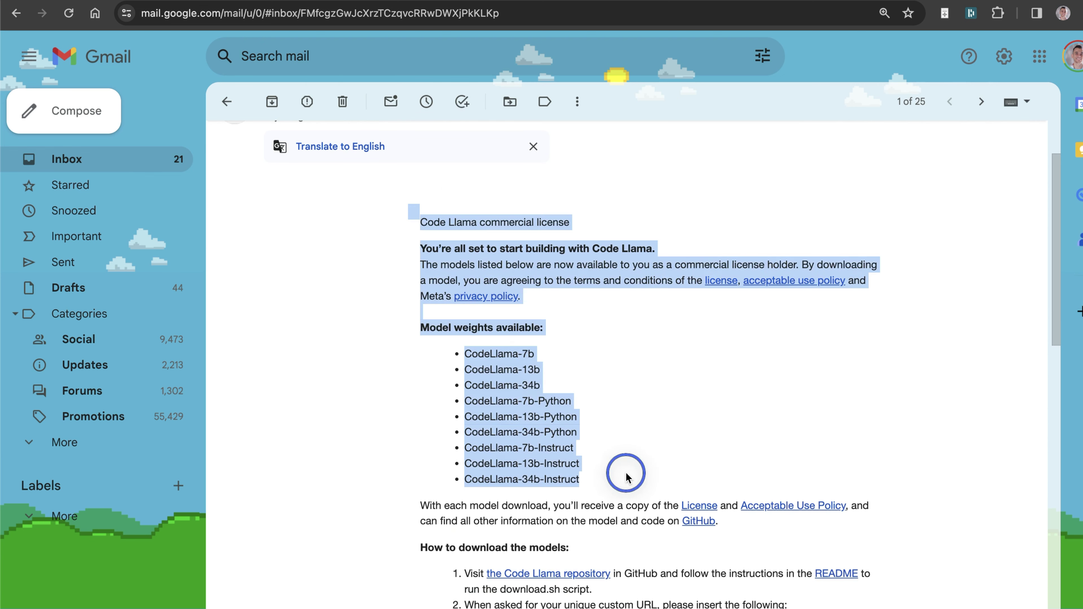
{"action": "scroll", "coordinate": [531, 444], "scroll_direction": "down", "scroll_amount": 5}
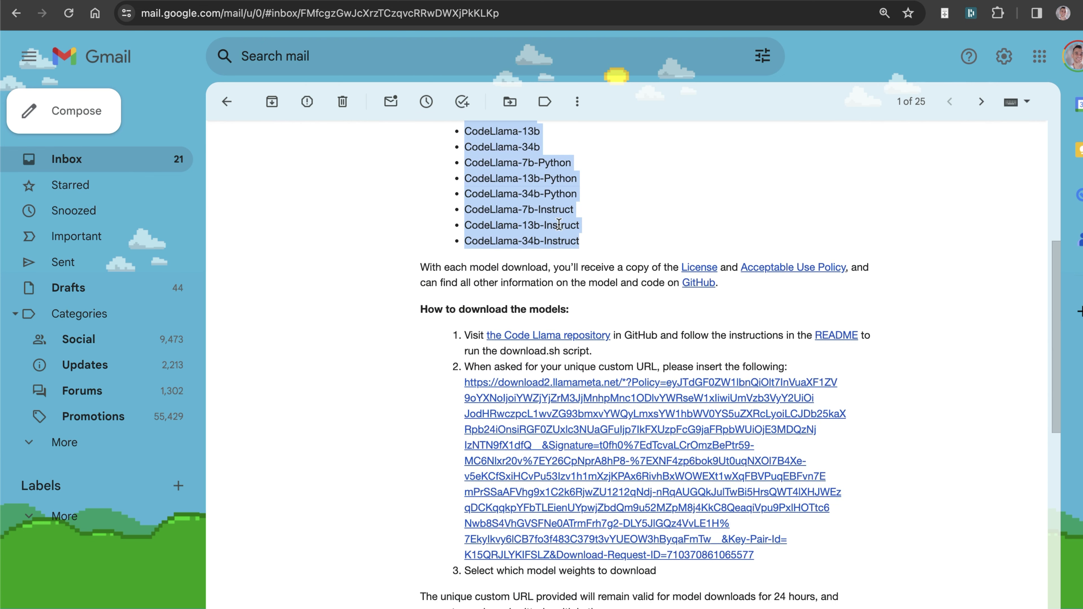
{"action": "scroll", "coordinate": [452, 304], "scroll_direction": "down", "scroll_amount": 2}
- Switch to the facebookresearch/codellama tab and skim the top of its README.md
{"action": "key", "text": "ctrl+Tab"}
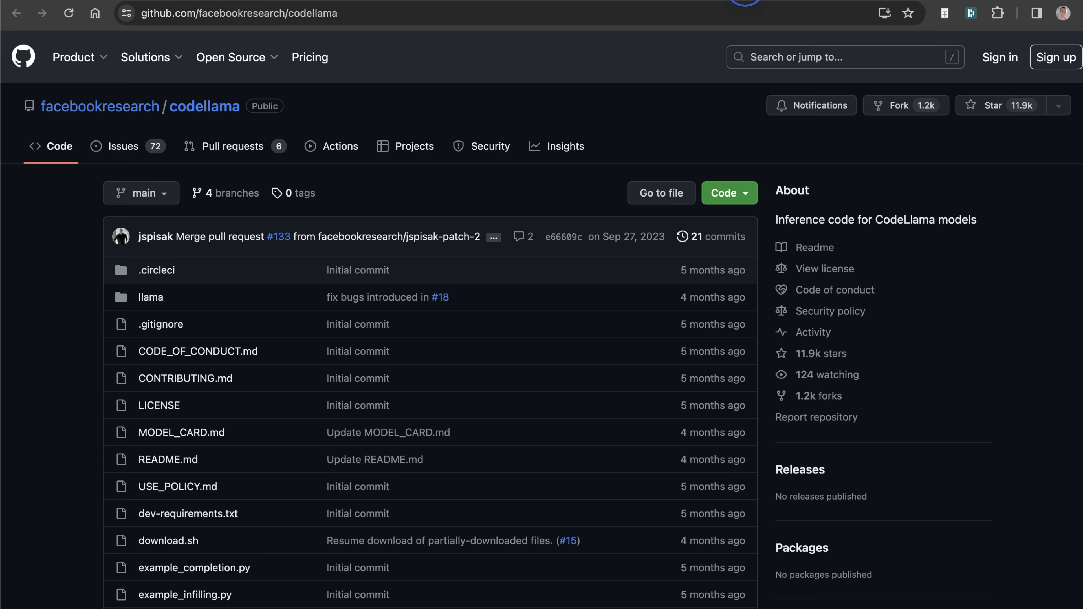
{"action": "scroll", "coordinate": [320, 399], "scroll_direction": "down", "scroll_amount": 1}
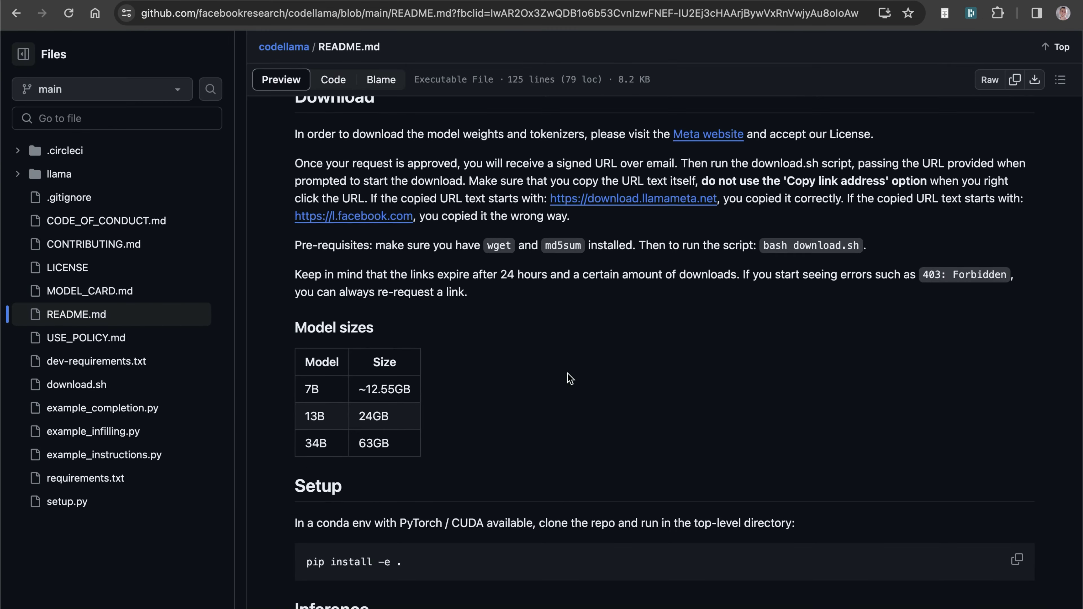
{"action": "scroll", "coordinate": [570, 378], "scroll_direction": "up", "scroll_amount": 5}
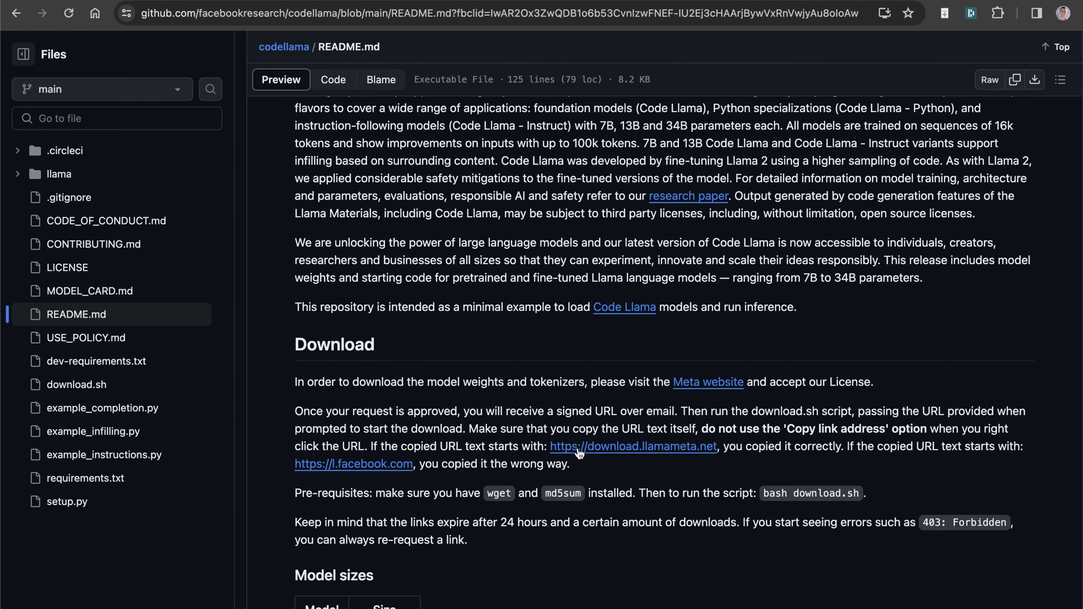
{"action": "scroll", "coordinate": [579, 453], "scroll_direction": "up", "scroll_amount": 6}
{"action": "scroll", "coordinate": [344, 358], "scroll_direction": "down", "scroll_amount": 3}
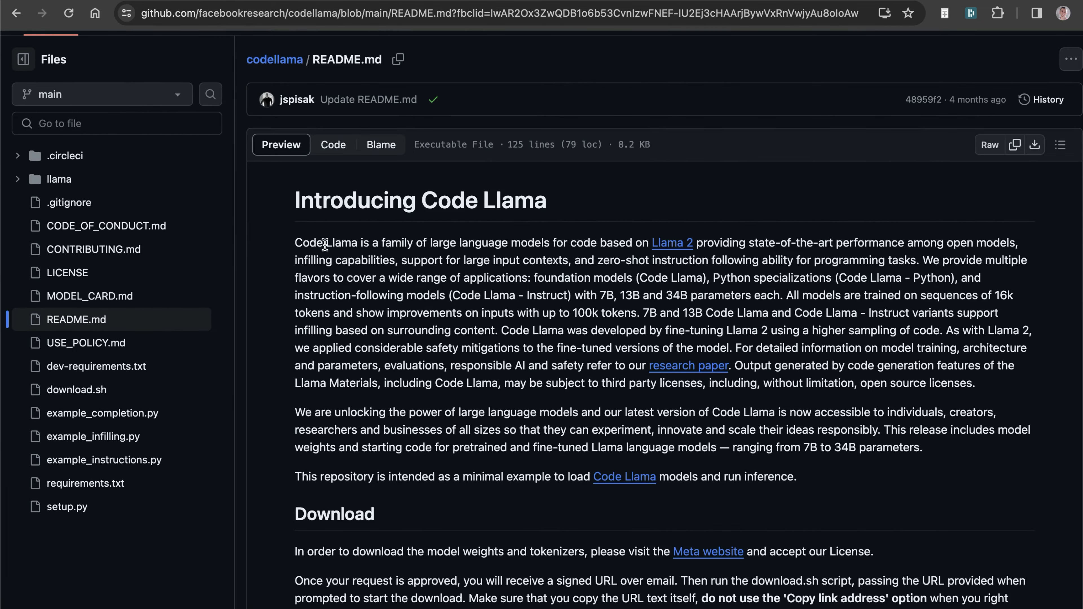
- Highlight the Introducing Code Llama heading, then scroll through the Download and Inference sections
{"action": "left_click_drag", "start_coordinate": [306, 212], "coordinate": [411, 348]}
{"action": "scroll", "coordinate": [428, 350], "scroll_direction": "down", "scroll_amount": 20}
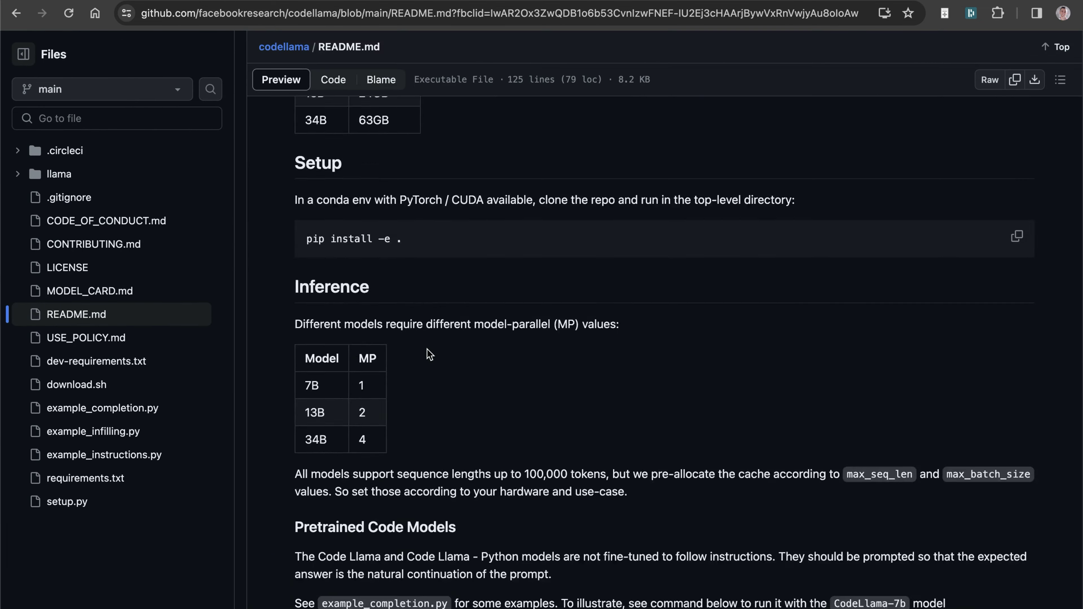
{"action": "scroll", "coordinate": [427, 350], "scroll_direction": "down", "scroll_amount": 12}
{"action": "scroll", "coordinate": [427, 350], "scroll_direction": "up", "scroll_amount": 20}
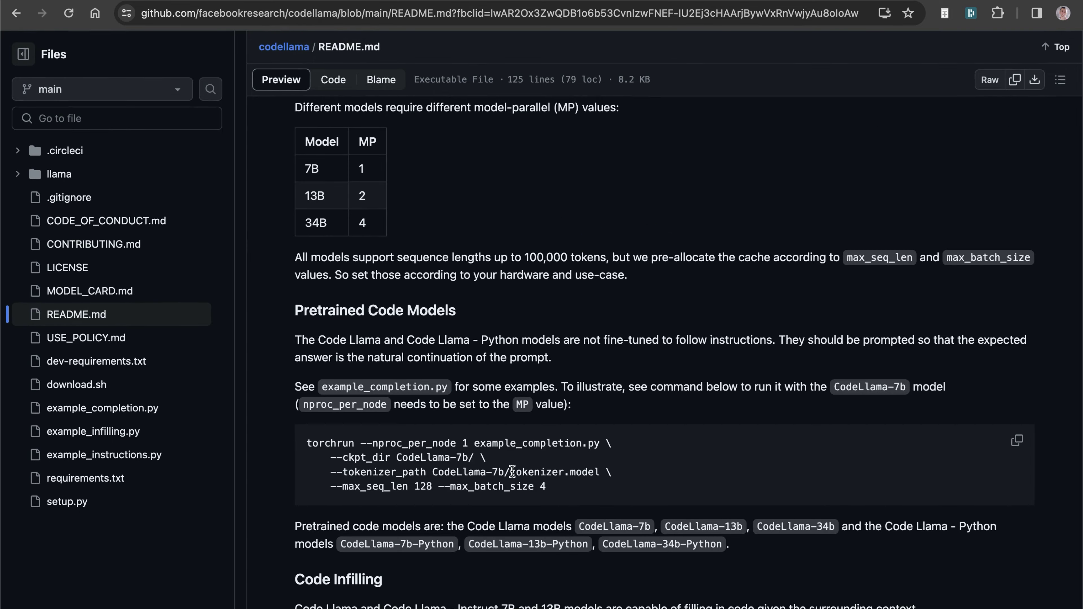
{"action": "scroll", "coordinate": [515, 477], "scroll_direction": "up", "scroll_amount": 10}
{"action": "left_click", "coordinate": [515, 477]}
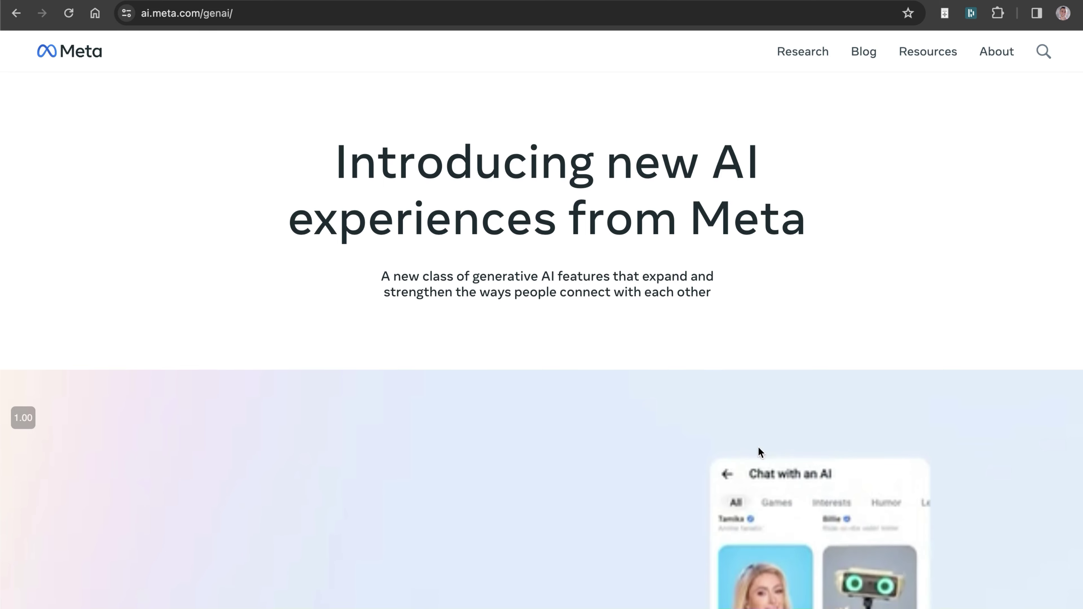
- Scroll through the Meta AI feature cards, highlighting and clearing the Explore with Reels and card text
{"action": "scroll", "coordinate": [416, 262], "scroll_direction": "down", "scroll_amount": 8}
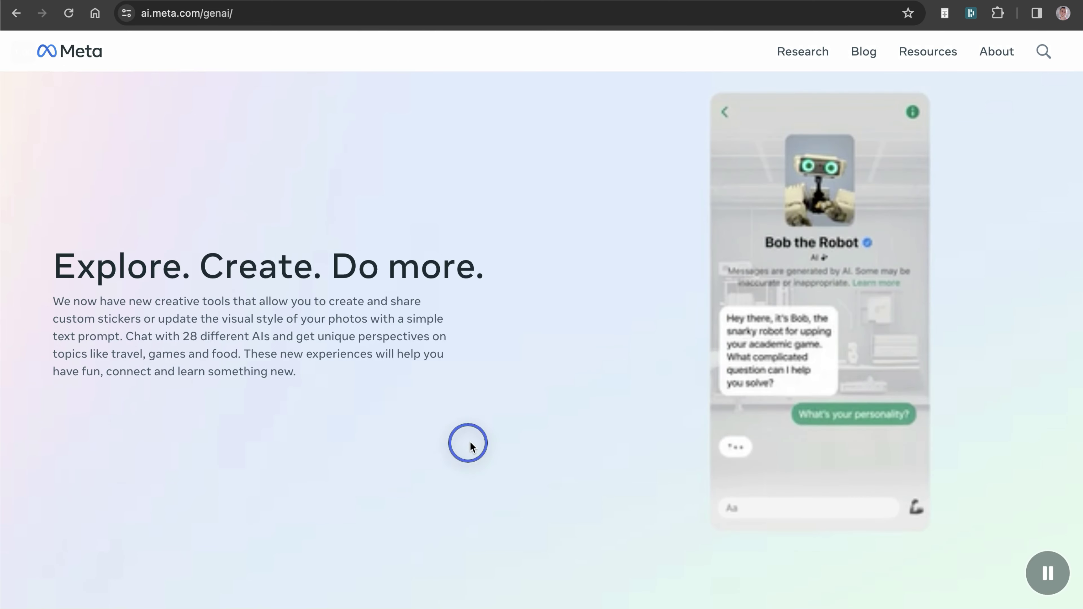
{"action": "scroll", "coordinate": [472, 447], "scroll_direction": "down", "scroll_amount": 5}
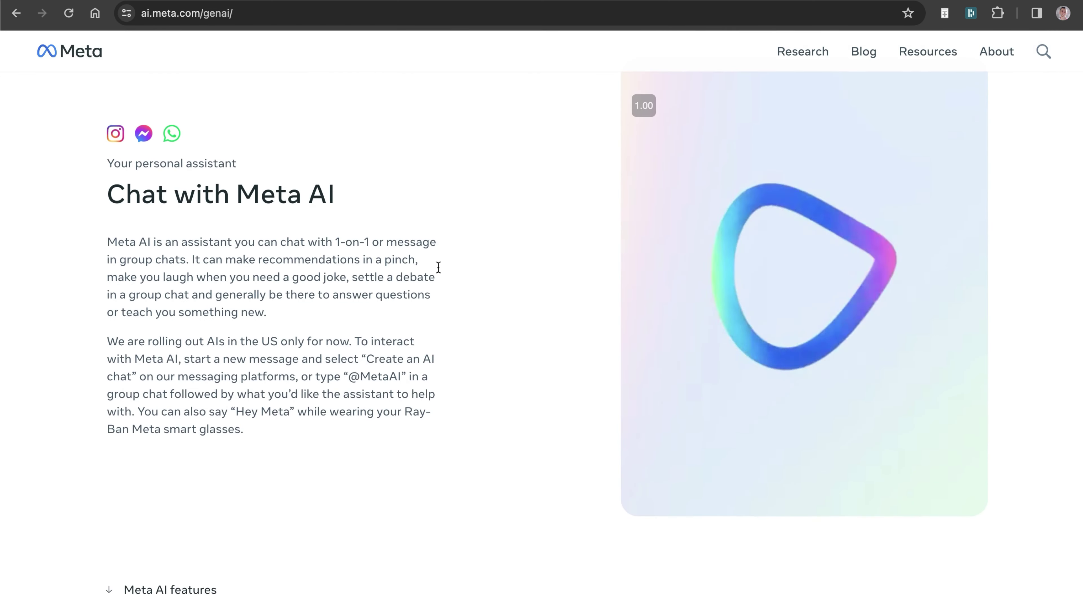
{"action": "scroll", "coordinate": [520, 229], "scroll_direction": "down", "scroll_amount": 7}
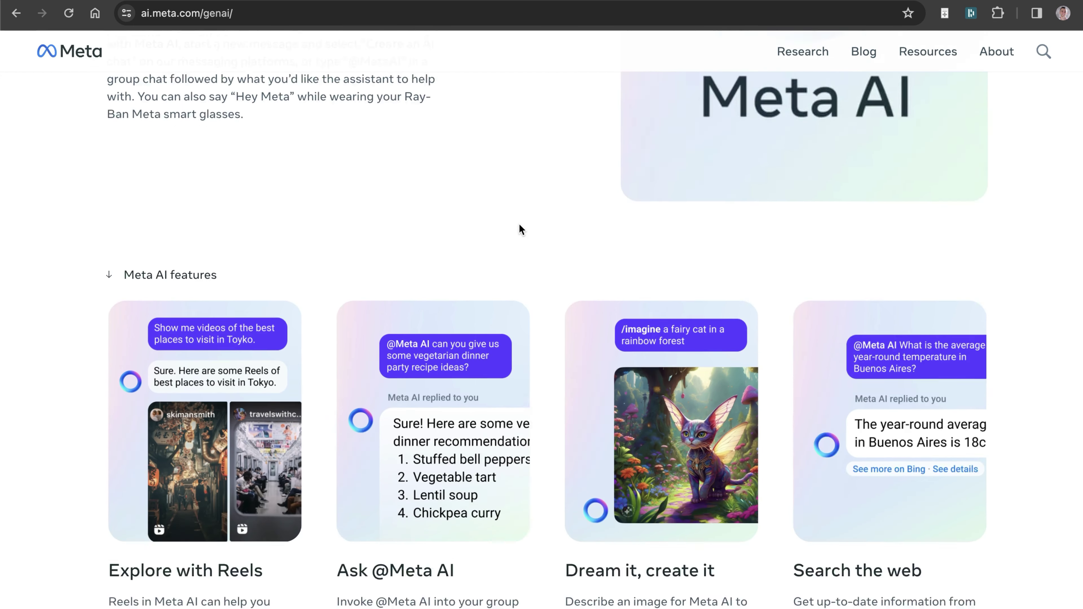
{"action": "scroll", "coordinate": [519, 223], "scroll_direction": "down", "scroll_amount": 3}
{"action": "left_click_drag", "start_coordinate": [109, 463], "coordinate": [211, 551]}
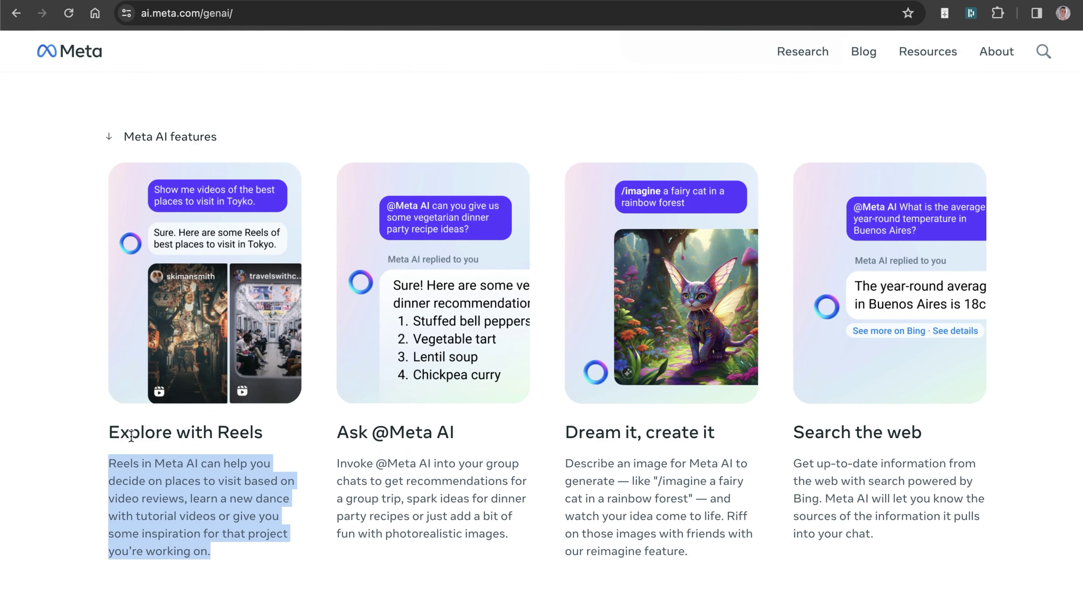
{"action": "left_click", "coordinate": [390, 435]}
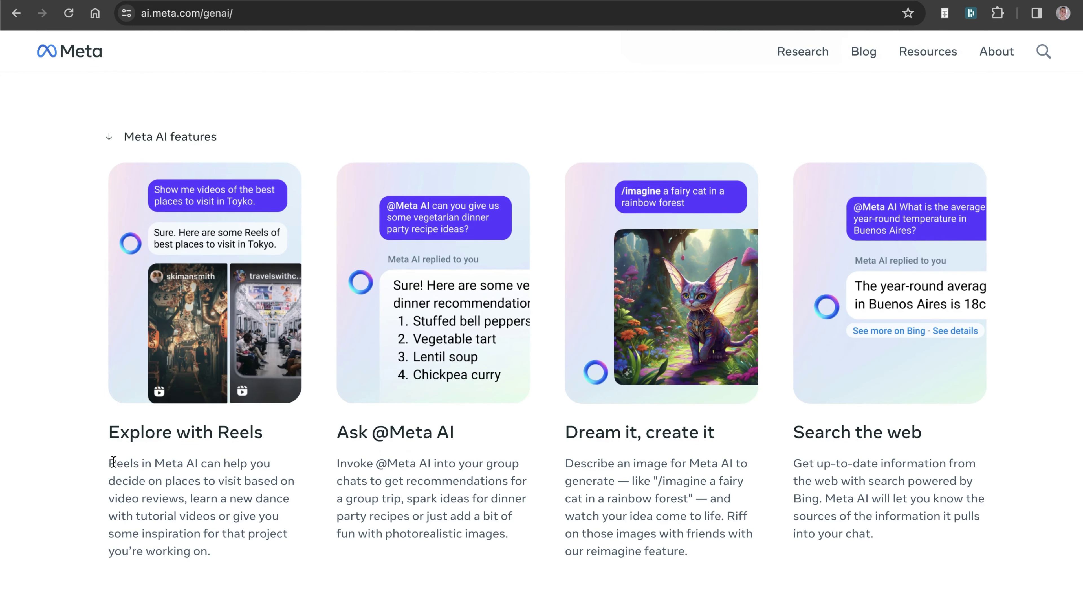
{"action": "left_click_drag", "start_coordinate": [91, 419], "coordinate": [213, 561]}
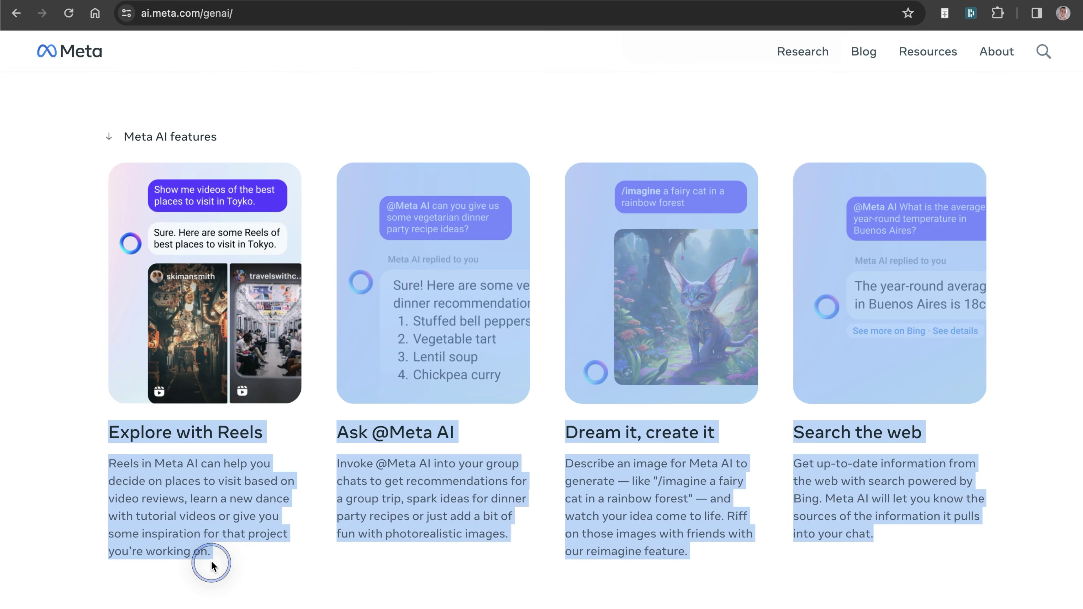
{"action": "left_click", "coordinate": [220, 515]}
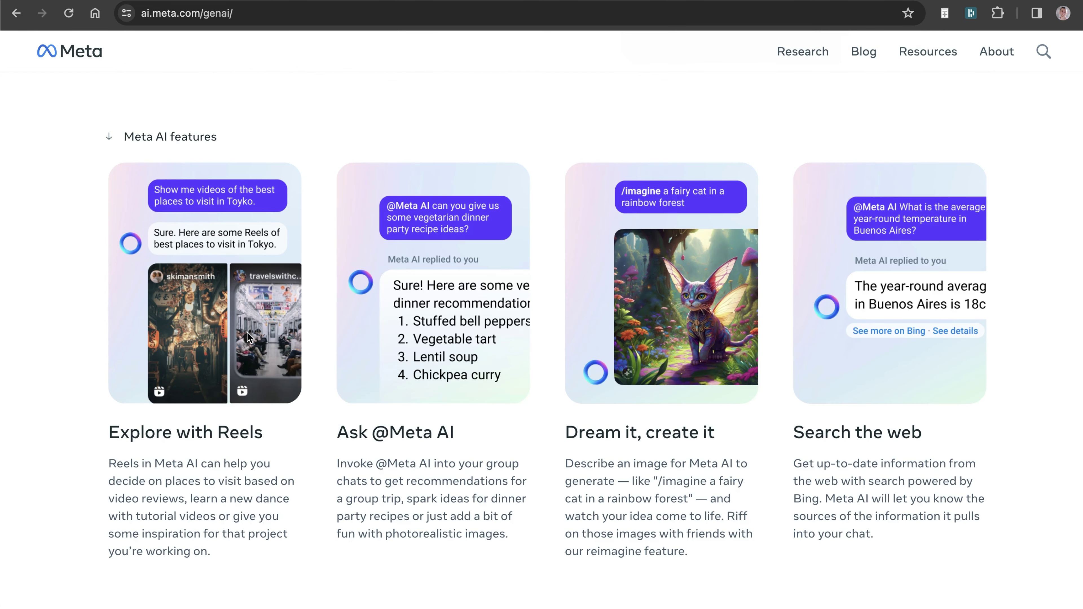
- Zoom the page in and scroll down to the Familiar faces section
{"action": "key", "text": "ctrl+plus"}
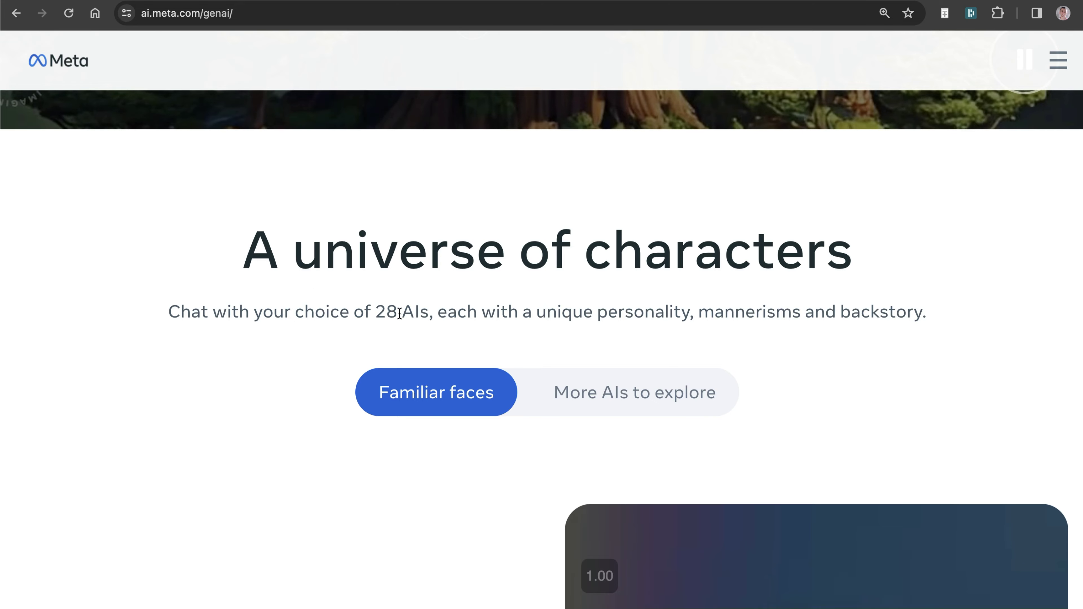
{"action": "left_click_drag", "start_coordinate": [426, 309], "coordinate": [367, 304]}
{"action": "scroll", "coordinate": [371, 315], "scroll_direction": "down", "scroll_amount": 5}
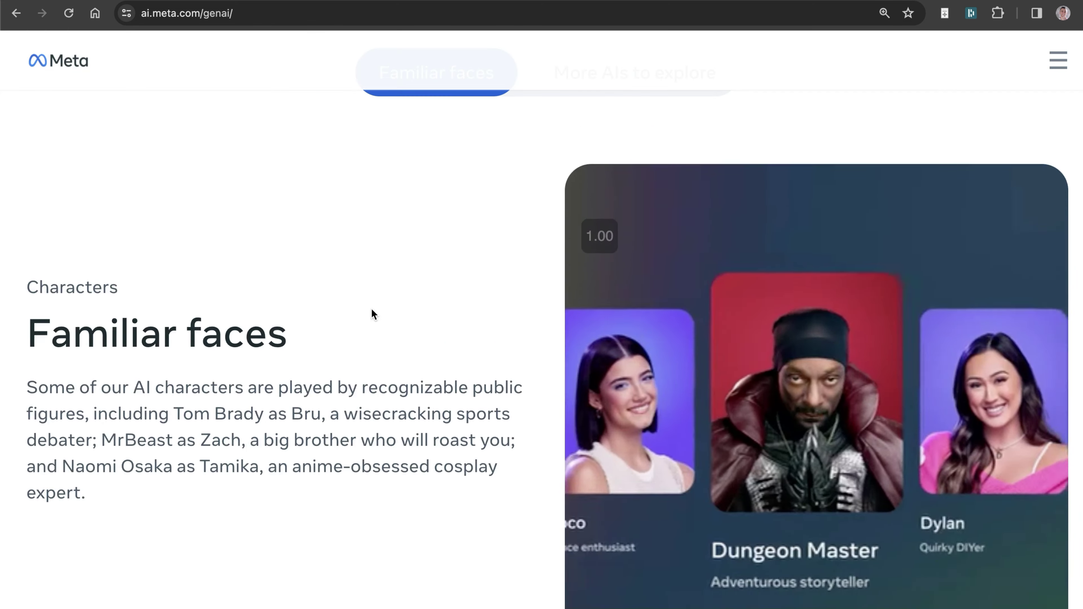
{"action": "scroll", "coordinate": [372, 310], "scroll_direction": "down", "scroll_amount": 10}
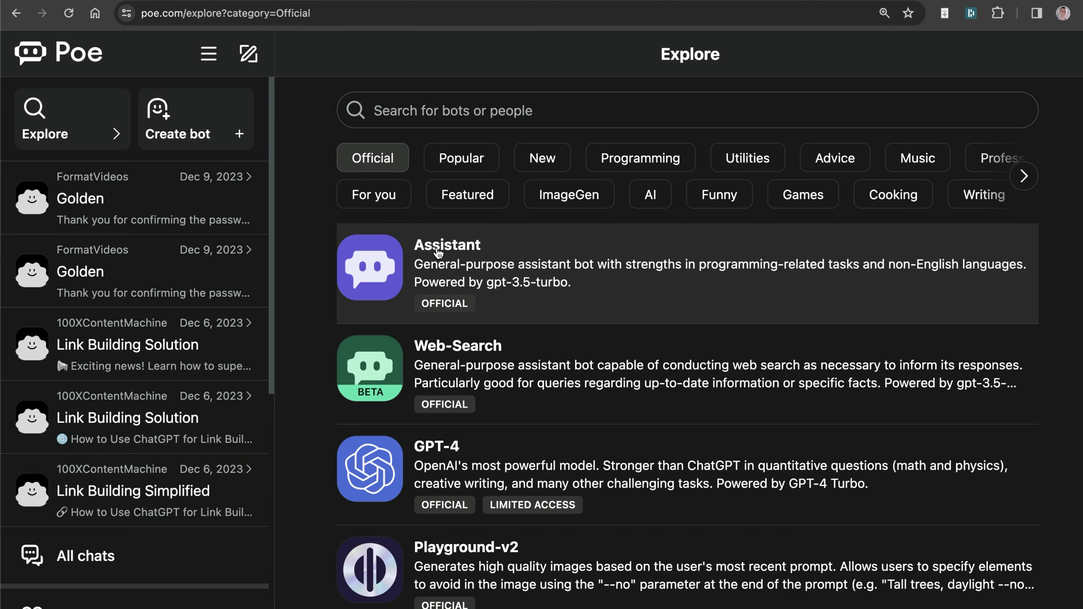
- Scroll the Official bots list in Poe's Explore and start a chat with Llama-2-70b
{"action": "scroll", "coordinate": [602, 338], "scroll_direction": "down", "scroll_amount": 15}
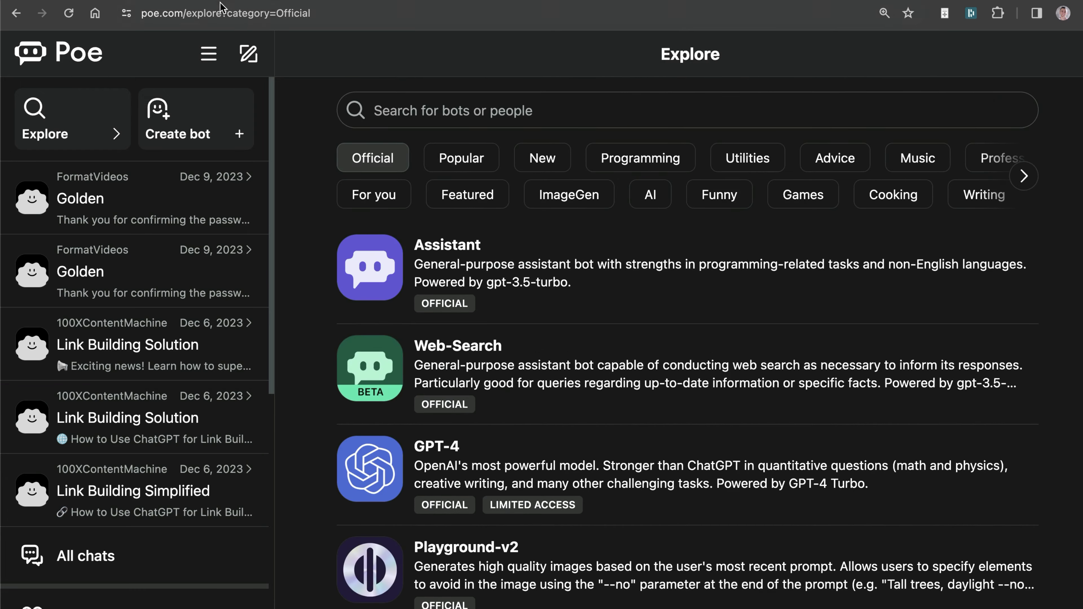
{"action": "scroll", "coordinate": [701, 351], "scroll_direction": "down", "scroll_amount": 5}
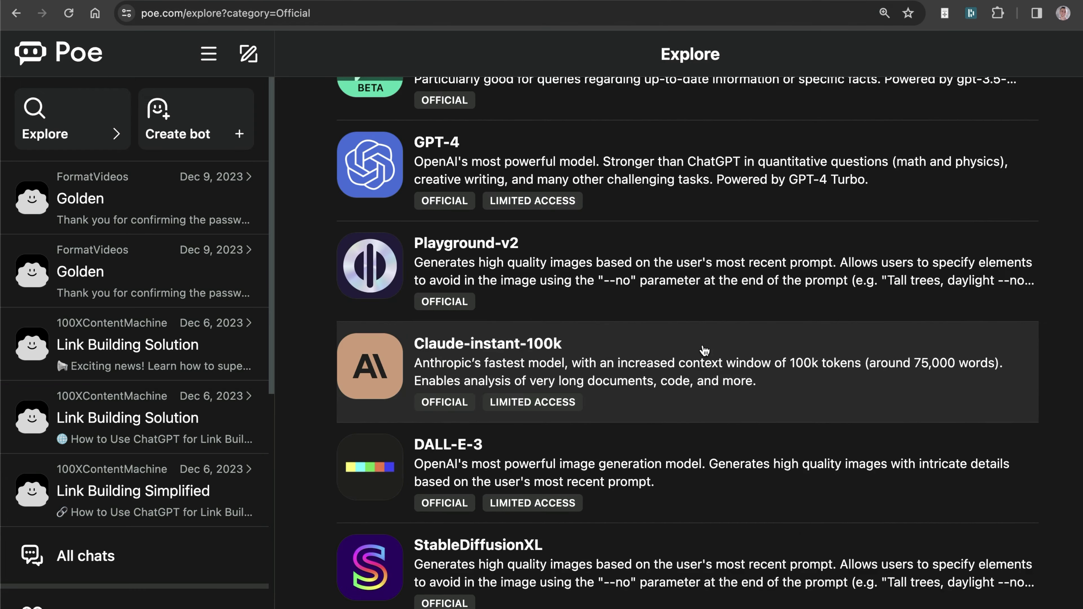
{"action": "scroll", "coordinate": [698, 437], "scroll_direction": "down", "scroll_amount": 4}
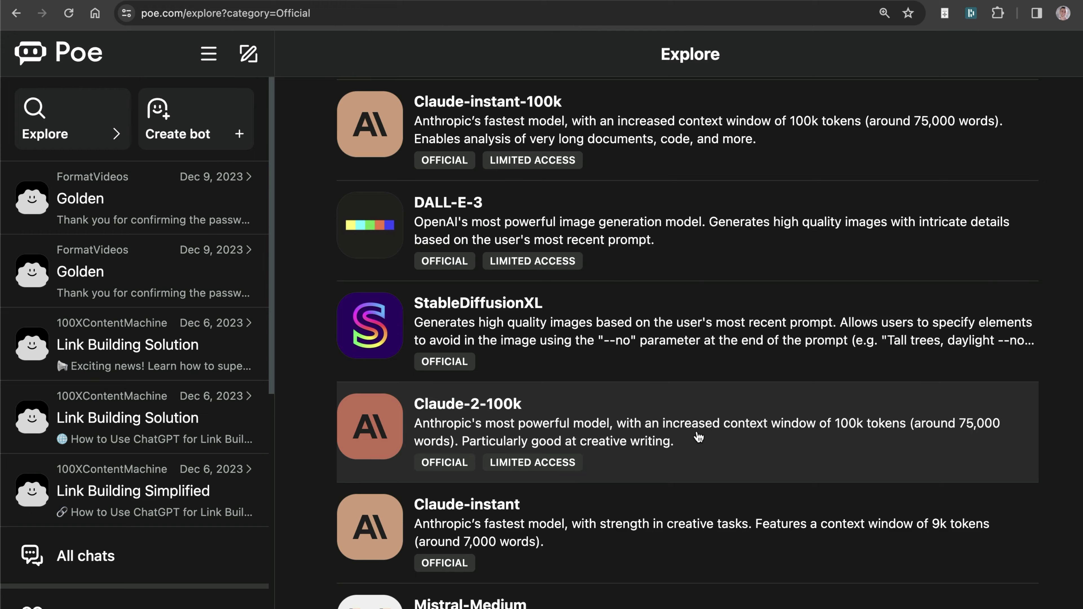
{"action": "scroll", "coordinate": [698, 437], "scroll_direction": "down", "scroll_amount": 10}
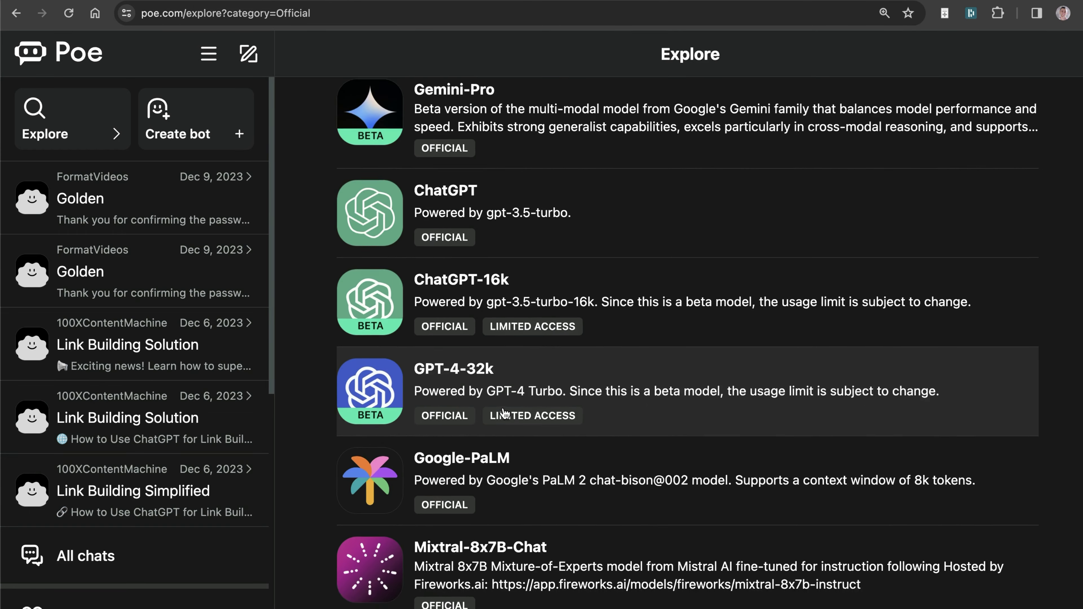
{"action": "scroll", "coordinate": [504, 413], "scroll_direction": "down", "scroll_amount": 11}
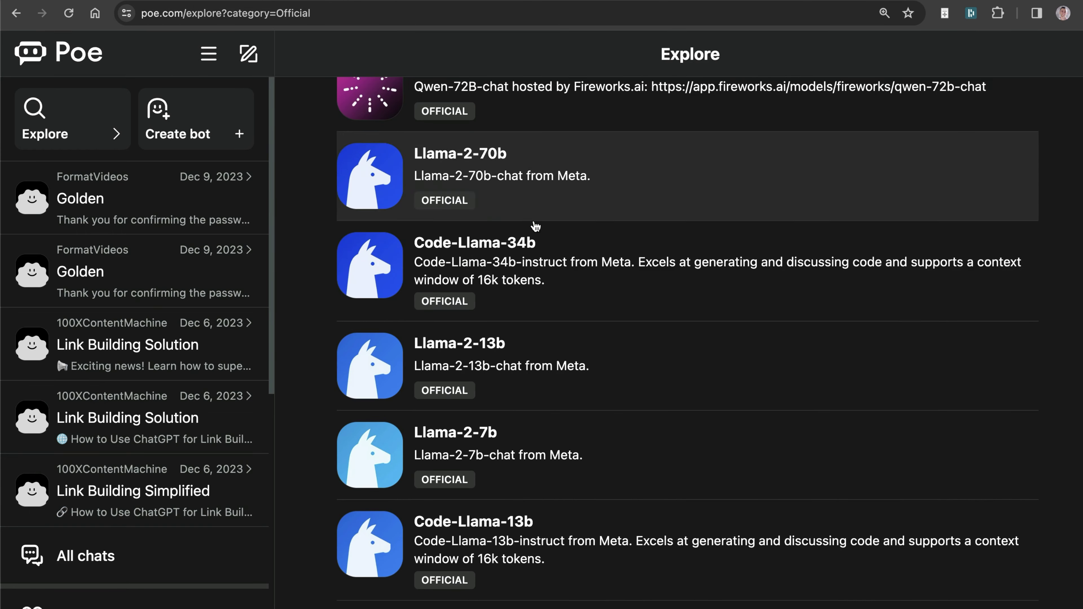
{"action": "left_click", "coordinate": [488, 194]}
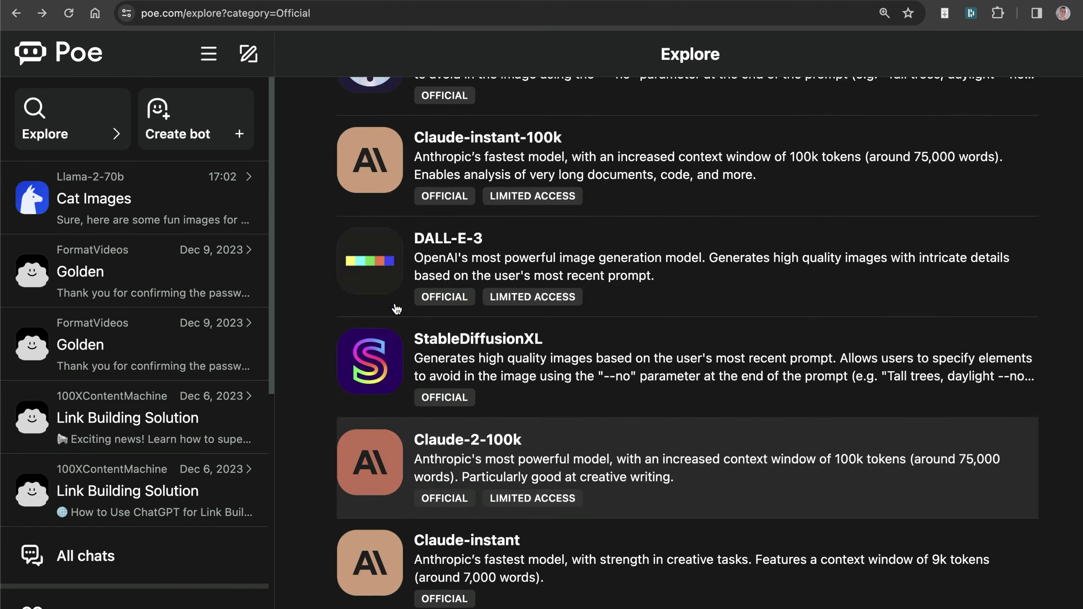
- Scroll back through Poe's Explore list of official bots
{"action": "scroll", "coordinate": [619, 467], "scroll_direction": "up", "scroll_amount": 15}
{"action": "scroll", "coordinate": [530, 252], "scroll_direction": "down", "scroll_amount": 9}
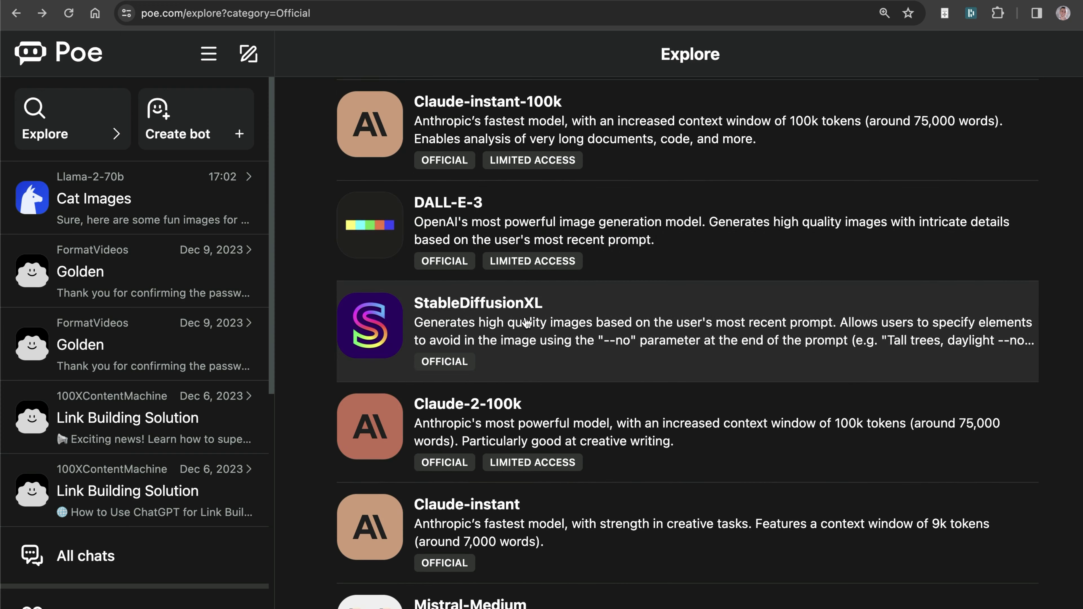
{"action": "scroll", "coordinate": [658, 488], "scroll_direction": "down", "scroll_amount": 15}
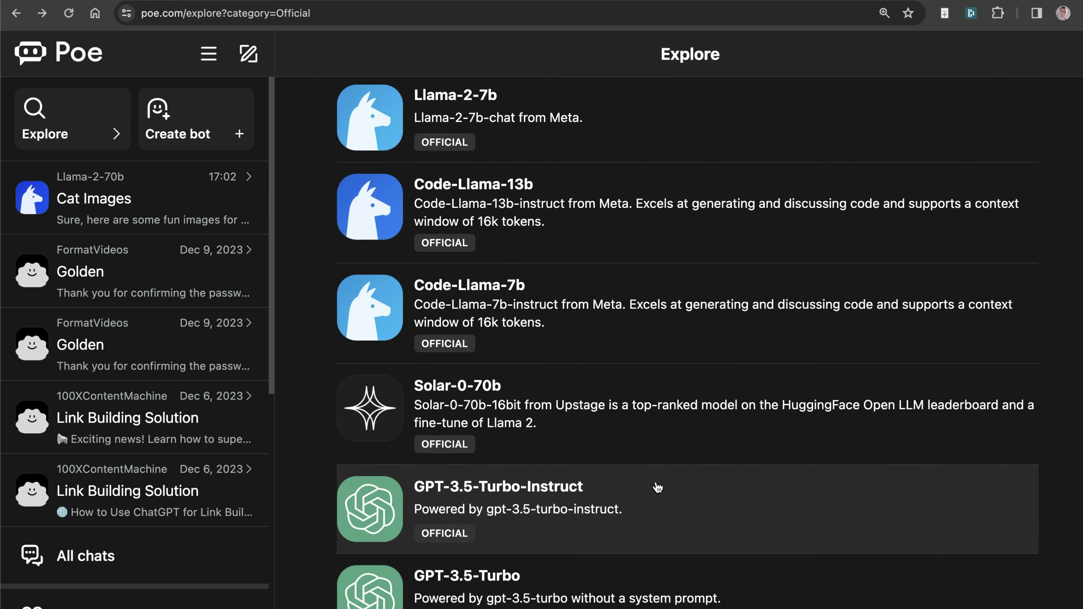
{"action": "scroll", "coordinate": [658, 487], "scroll_direction": "up", "scroll_amount": 5}
{"action": "scroll", "coordinate": [658, 488], "scroll_direction": "up", "scroll_amount": 5}
{"action": "scroll", "coordinate": [658, 488], "scroll_direction": "up", "scroll_amount": 9}
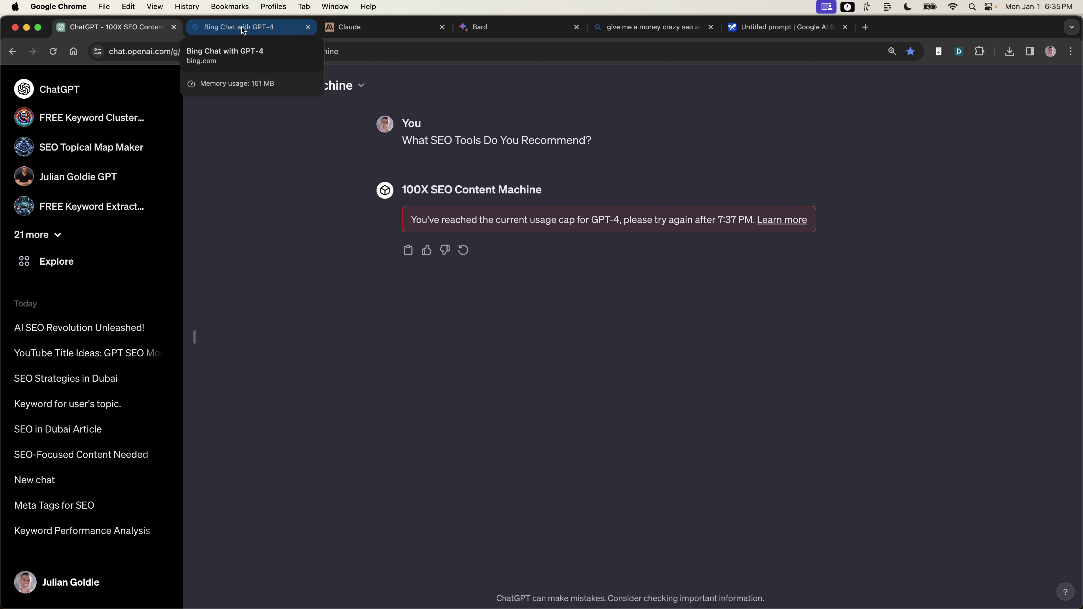
- Cycle through the Bing Chat, Claude, Bard, Bing Image Creator and Google AI Studio tabs
{"action": "left_click", "coordinate": [243, 29]}
{"action": "key", "text": "ctrl+Tab"}
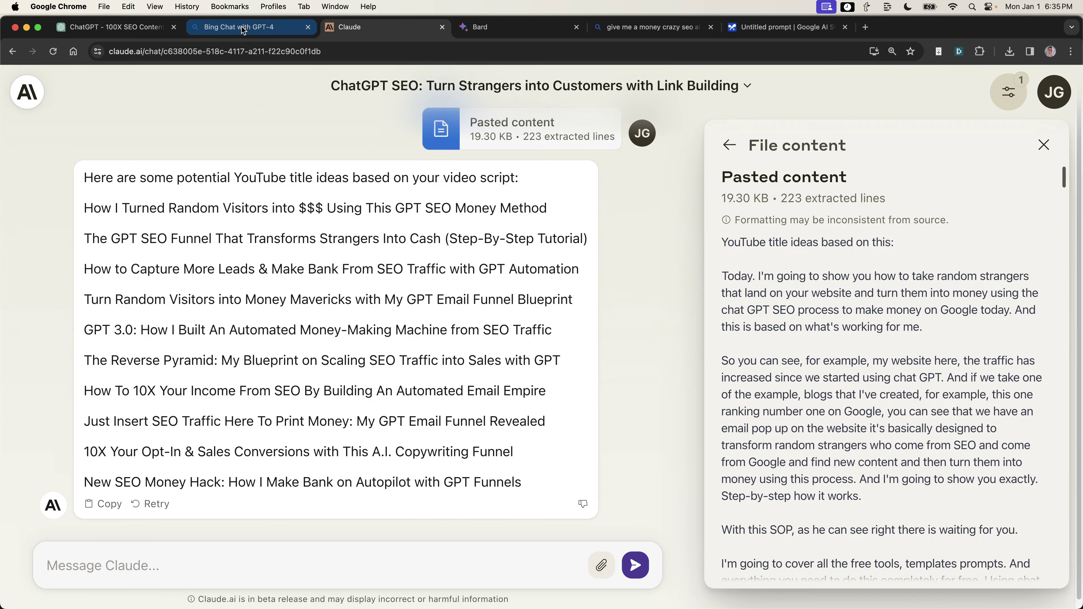
{"action": "key", "text": "ctrl+Tab"}
{"action": "key", "text": "ctrl+Tab"}
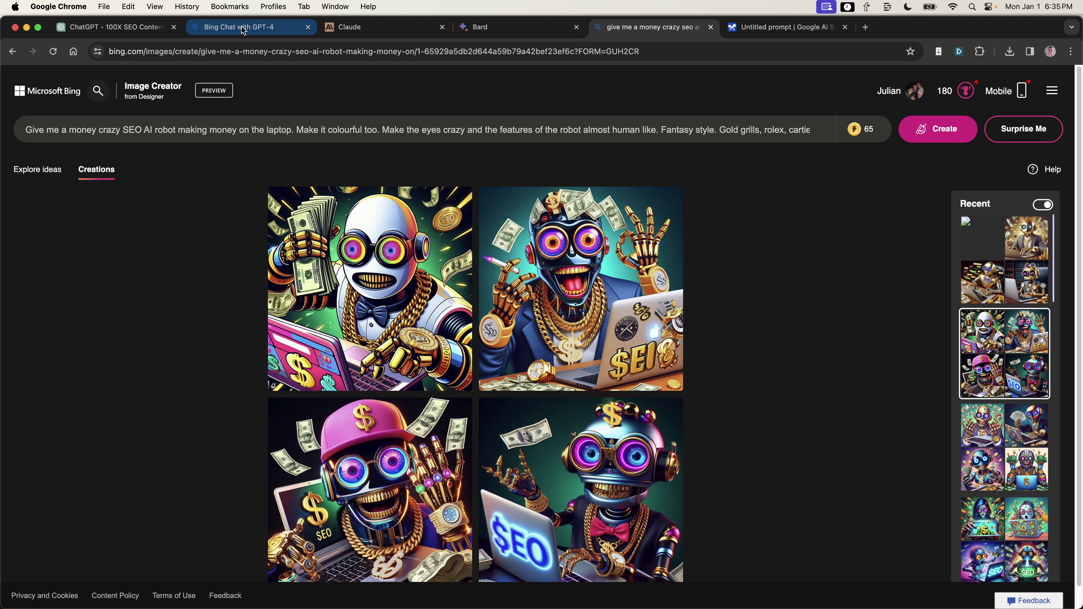
{"action": "key", "text": "ctrl+Tab"}
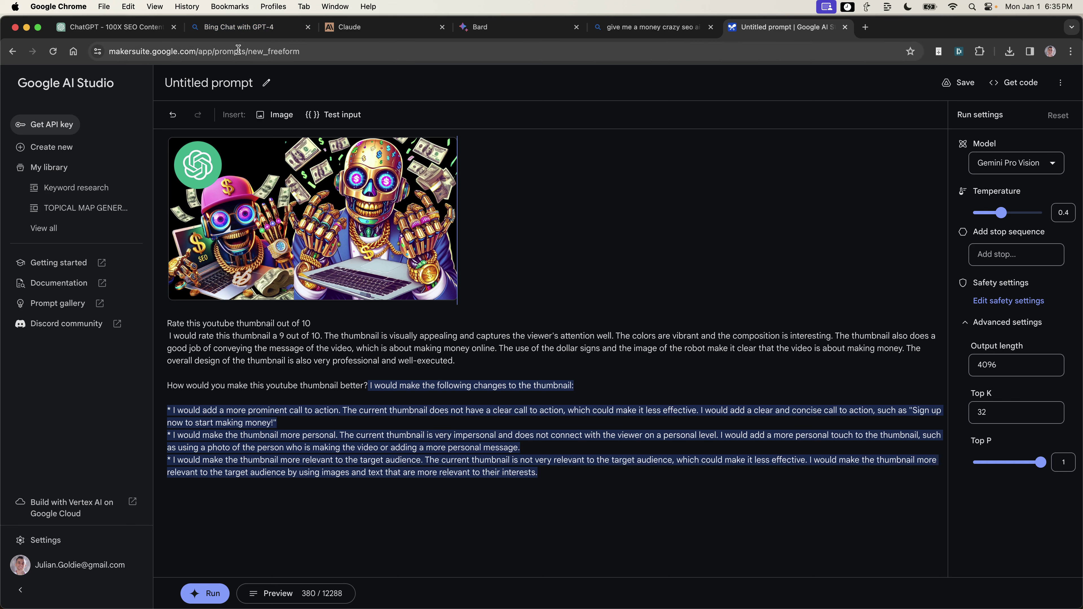
- Return to the ChatGPT SEO conversation, then the Bing Chat GPT-4 AI SEO keywords conversation
{"action": "left_click", "coordinate": [123, 27]}
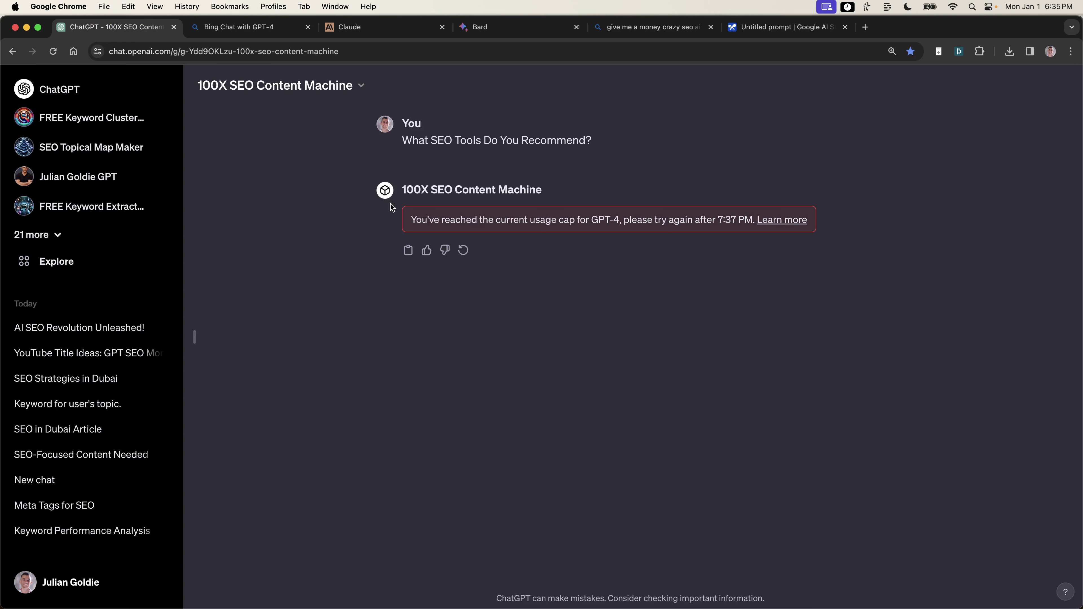
{"action": "left_click", "coordinate": [273, 26]}
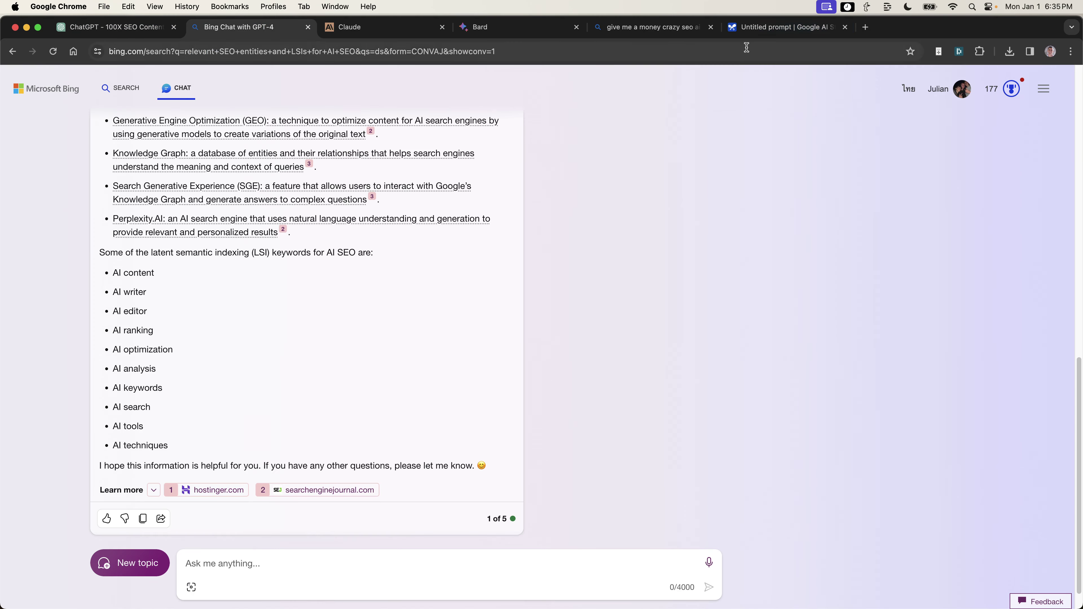
{"action": "left_click", "coordinate": [582, 184]}
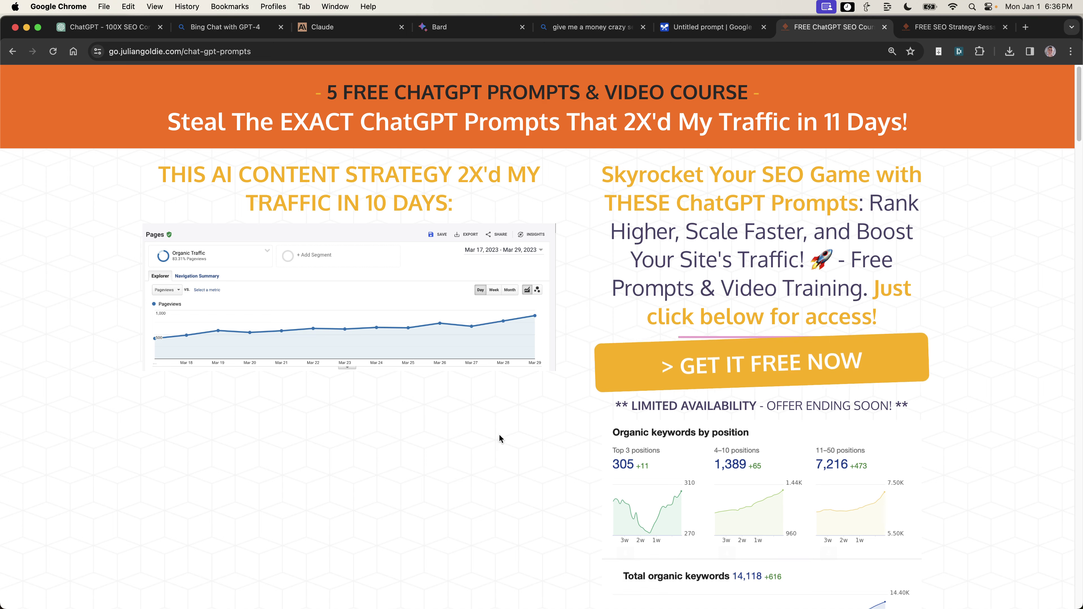
- Dismiss the Get FREE Access Now popup and switch to the FREE SEO Strategy Session page
{"action": "scroll", "coordinate": [622, 399], "scroll_direction": "down", "scroll_amount": 5}
{"action": "scroll", "coordinate": [621, 395], "scroll_direction": "up", "scroll_amount": 5}
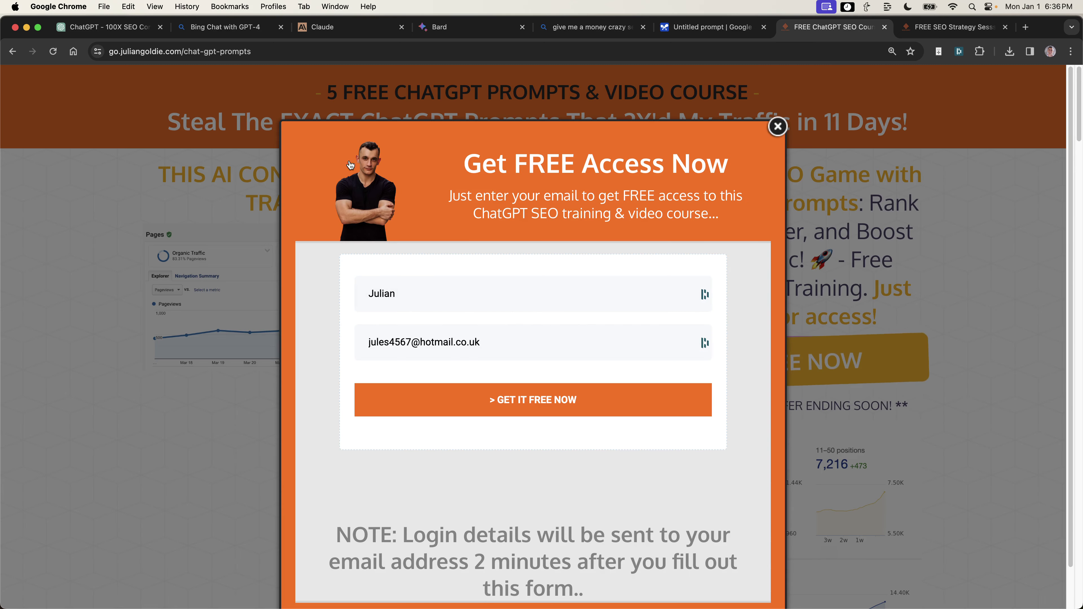
{"action": "left_click", "coordinate": [774, 123]}
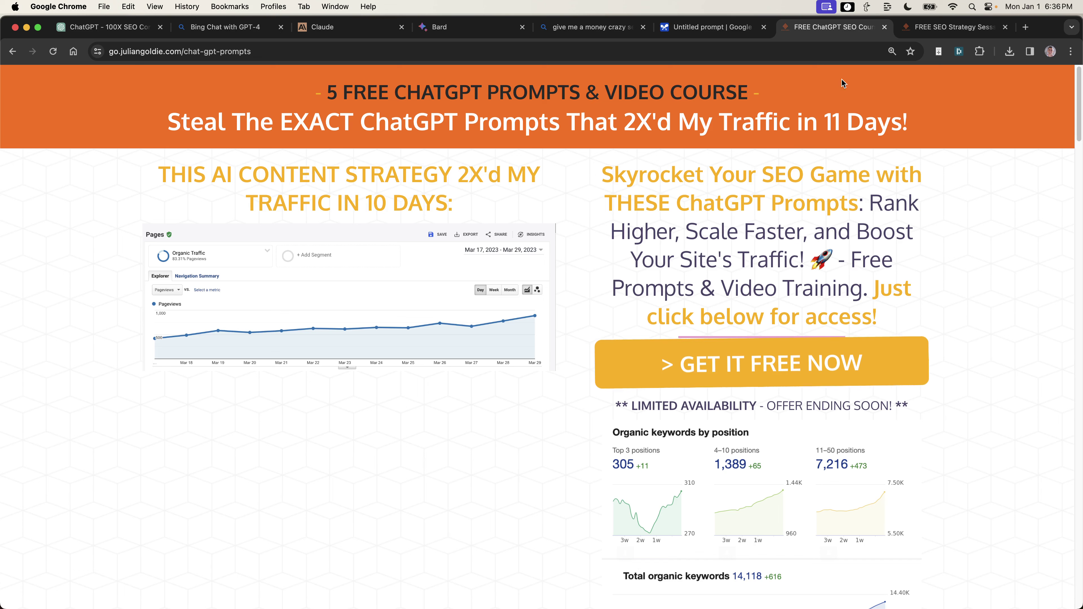
{"action": "left_click", "coordinate": [940, 29]}
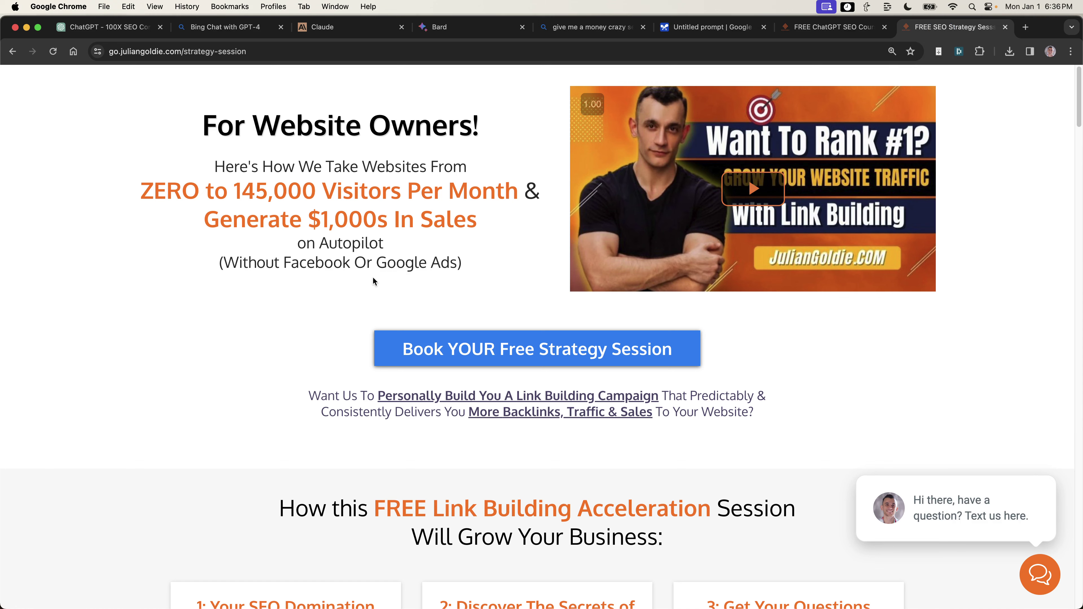
- Highlight the benefit card headings, including cards 4 and 5, then return to the page top
{"action": "scroll", "coordinate": [391, 461], "scroll_direction": "down", "scroll_amount": 10}
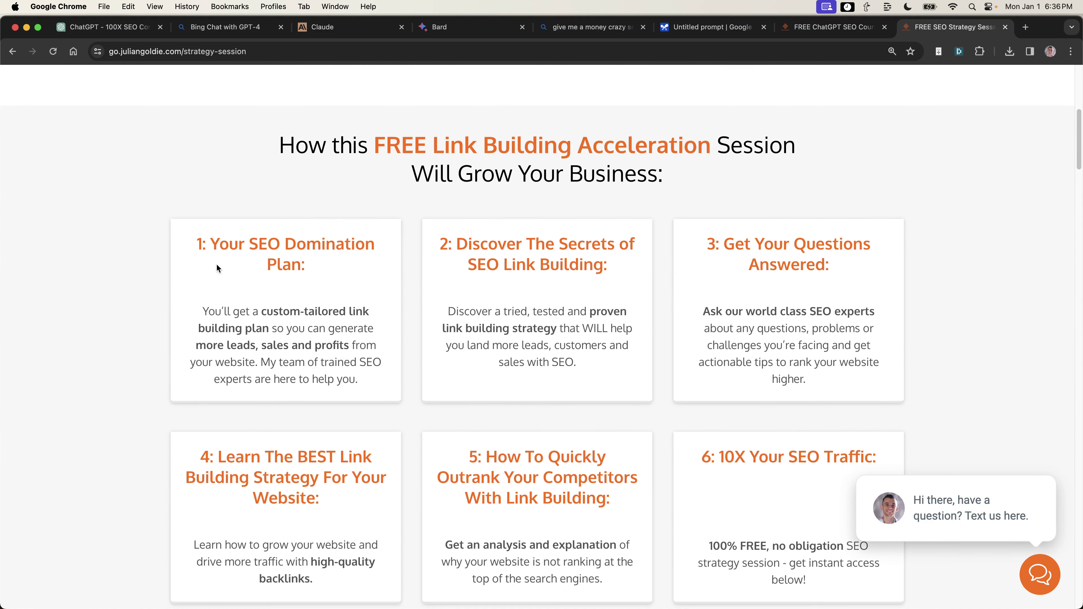
{"action": "left_click_drag", "start_coordinate": [173, 228], "coordinate": [299, 275]}
{"action": "left_click", "coordinate": [303, 276]}
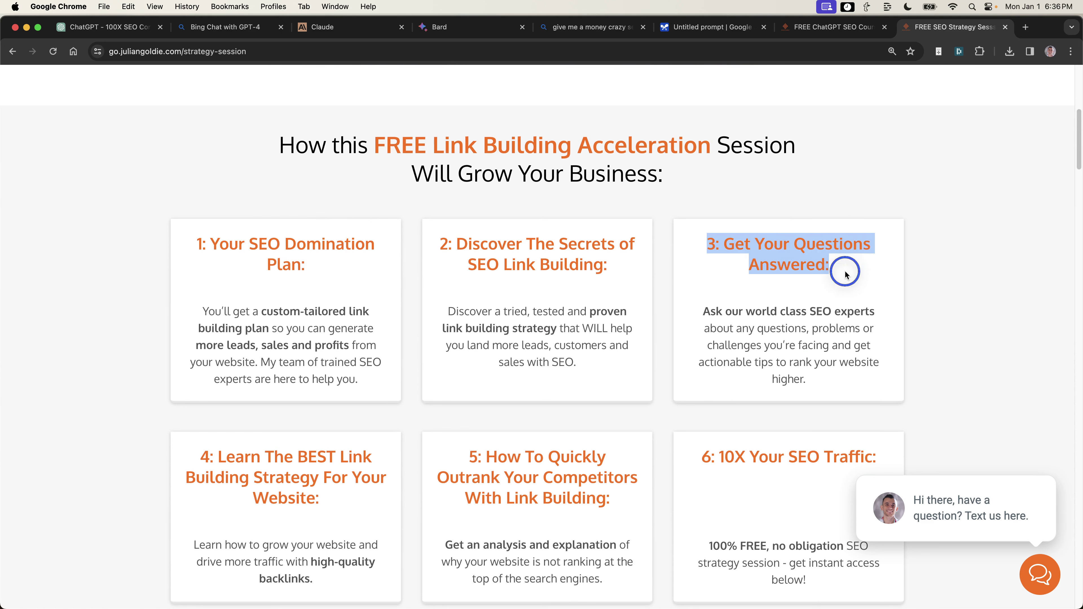
{"action": "left_click_drag", "start_coordinate": [708, 239], "coordinate": [841, 268]}
{"action": "scroll", "coordinate": [565, 321], "scroll_direction": "down", "scroll_amount": 1}
{"action": "left_click_drag", "start_coordinate": [428, 406], "coordinate": [640, 469]}
{"action": "left_click", "coordinate": [548, 446]}
{"action": "left_click", "coordinate": [703, 409]}
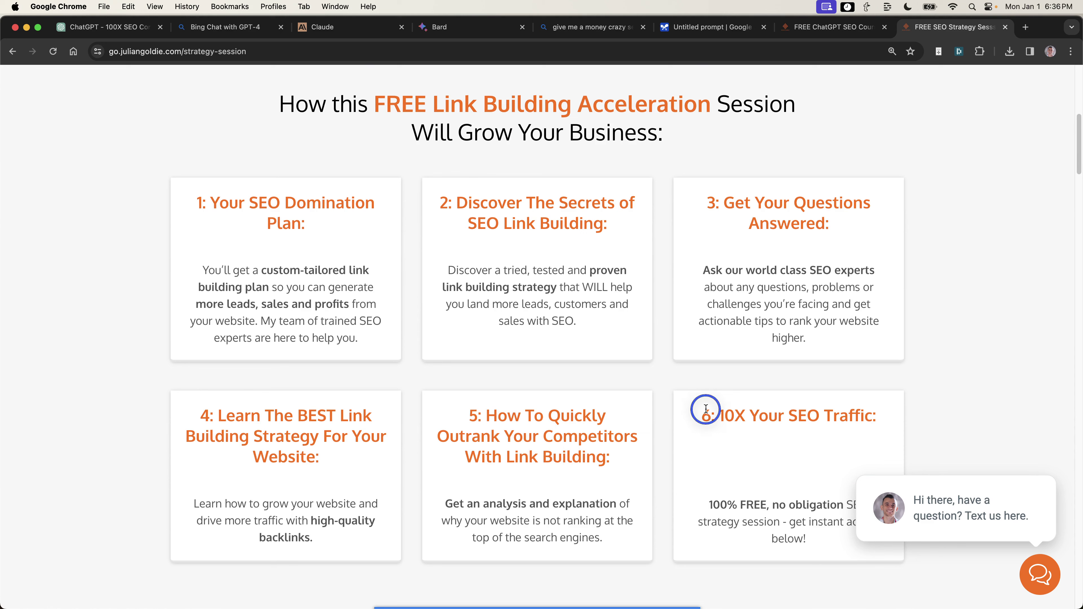
{"action": "left_click_drag", "start_coordinate": [200, 405], "coordinate": [316, 461]}
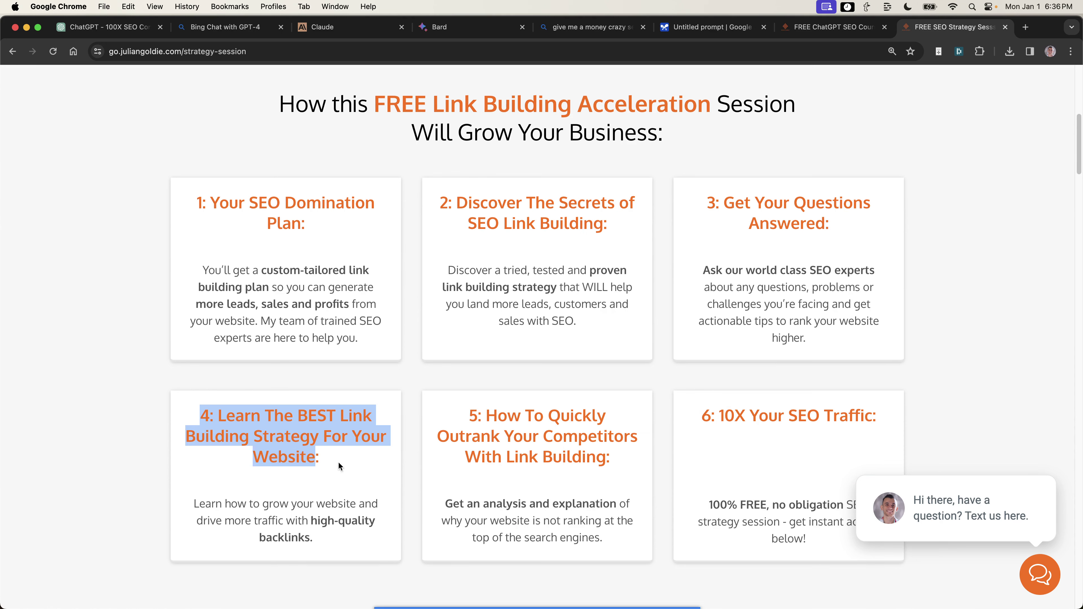
{"action": "left_click", "coordinate": [419, 495]}
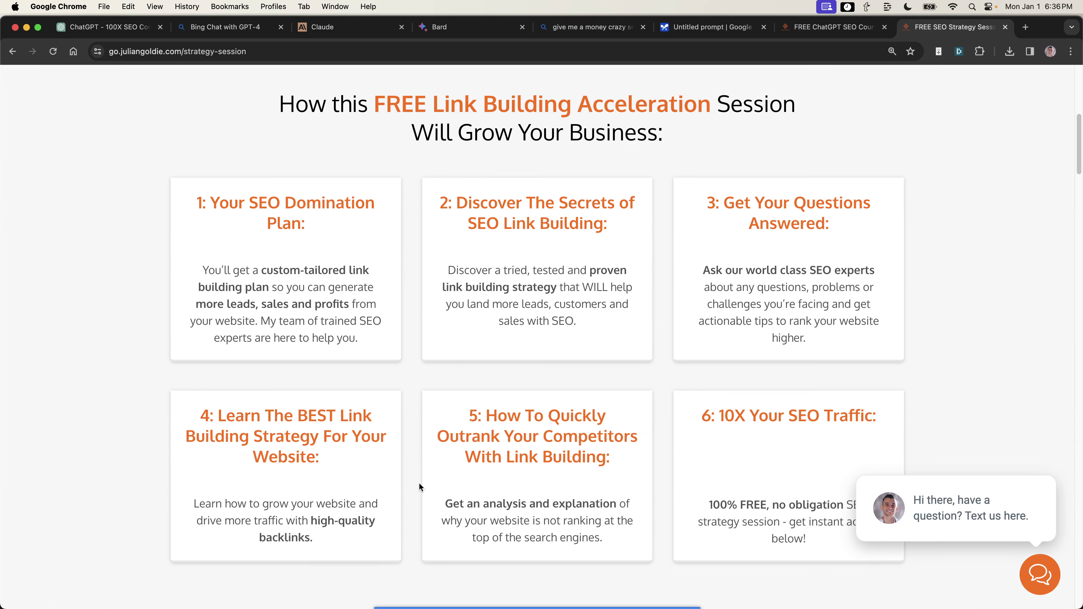
{"action": "scroll", "coordinate": [419, 484], "scroll_direction": "up", "scroll_amount": 10}
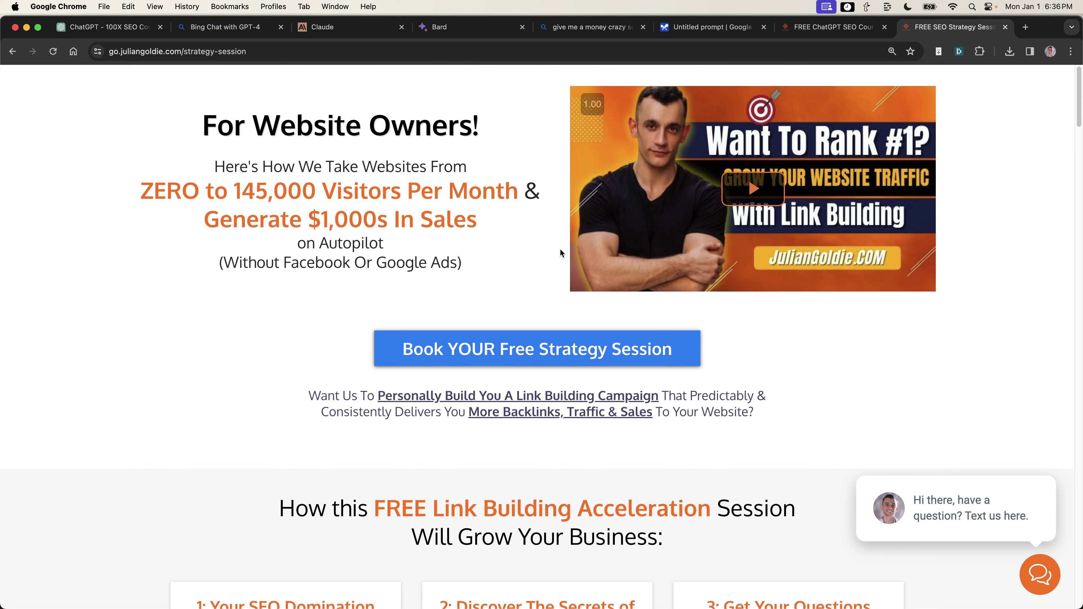